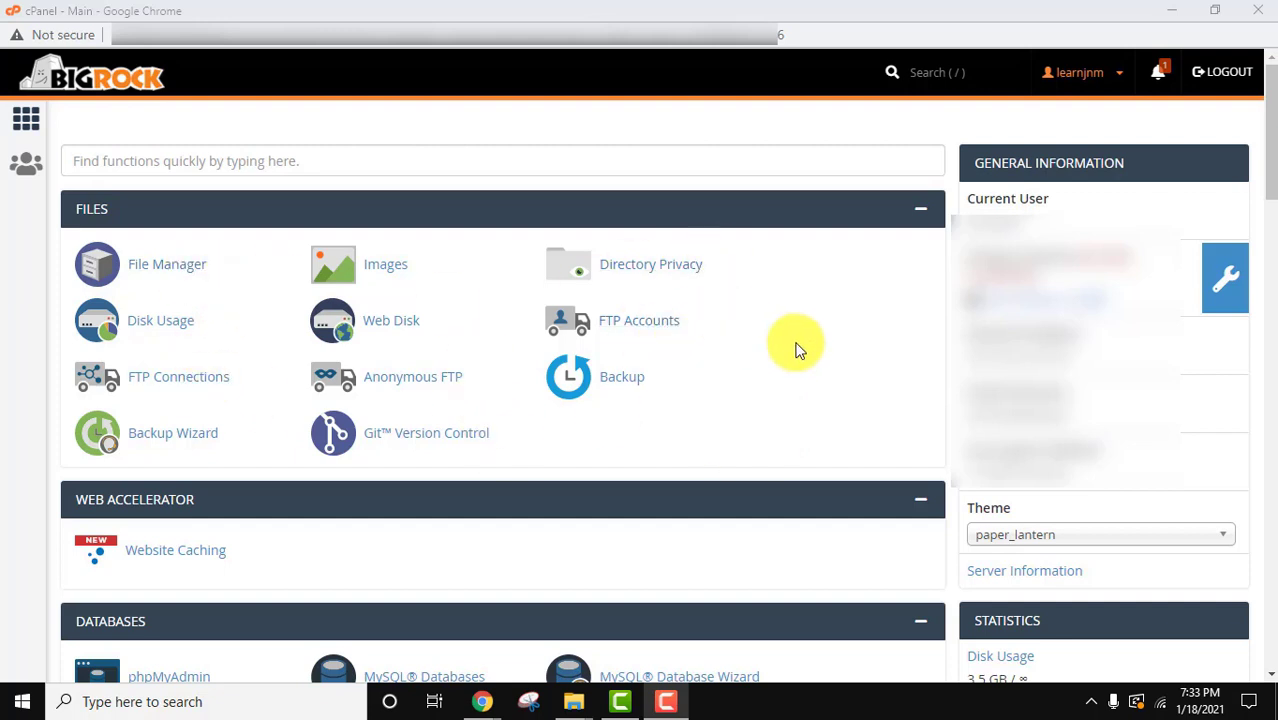
# Step: Search the cPanel page for 'domain' and open the Subdomains page
pyautogui.hotkey('ctrl', 'f')
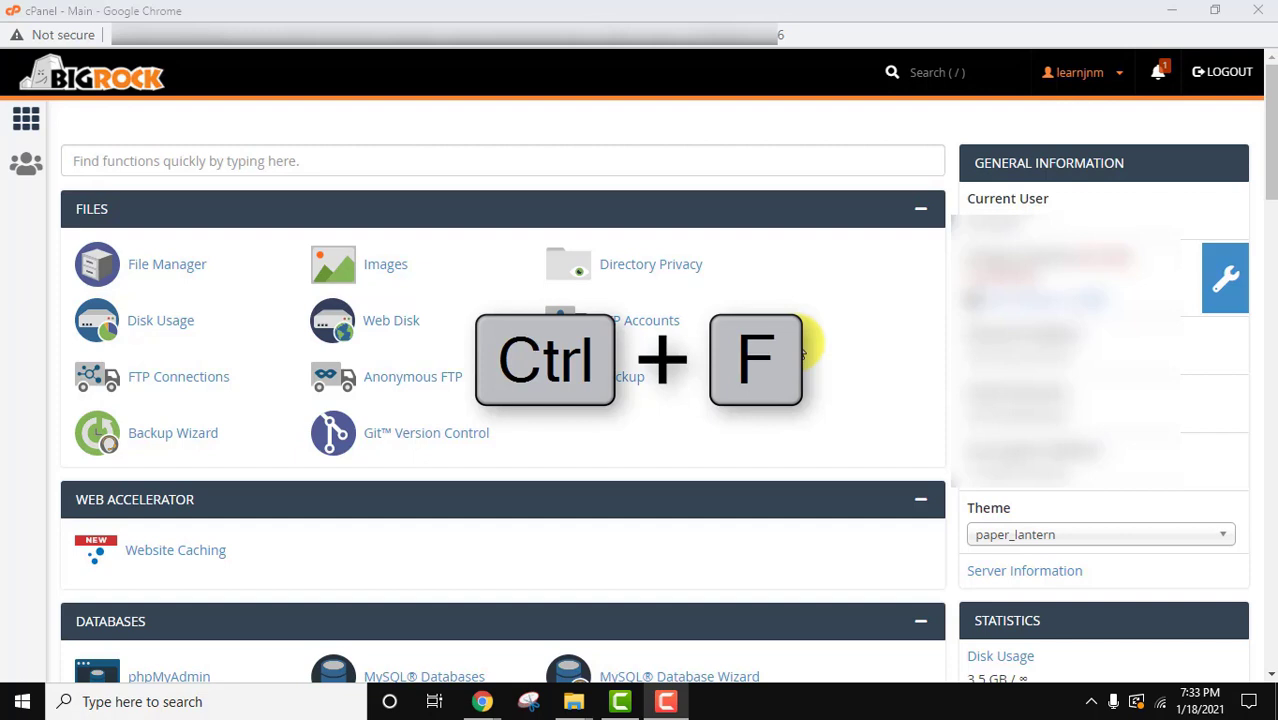
pyautogui.hotkey('ctrl', 'f')
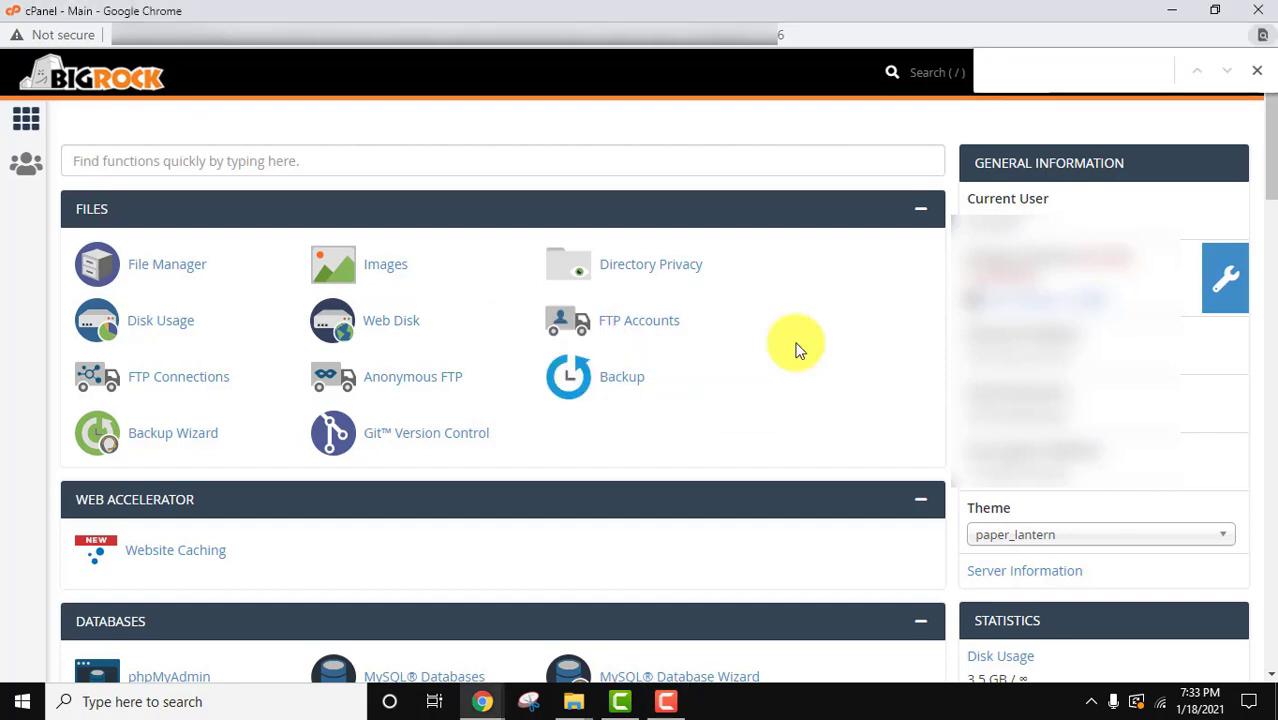
pyautogui.write('domain')
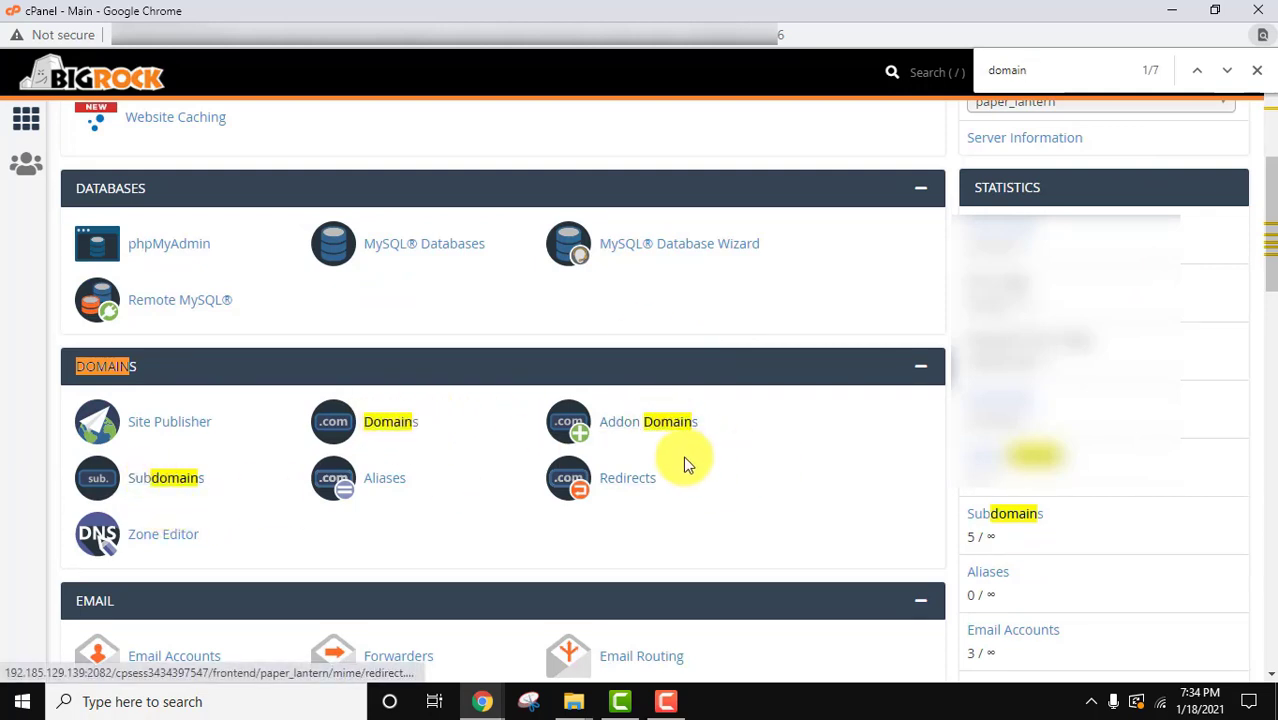
pyautogui.click(165, 478)
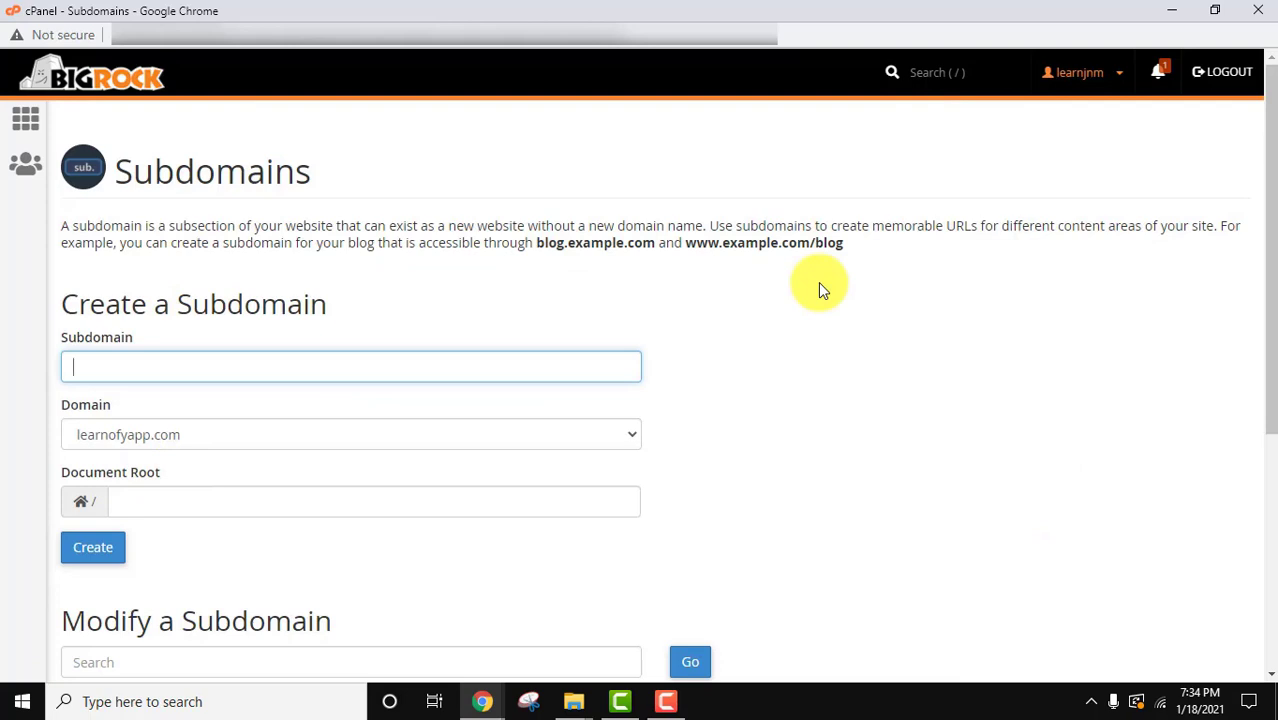
# Step: Choose worldinfi.com as the parent domain in the Create a Subdomain form
pyautogui.click(613, 440)
pyautogui.click(195, 620)
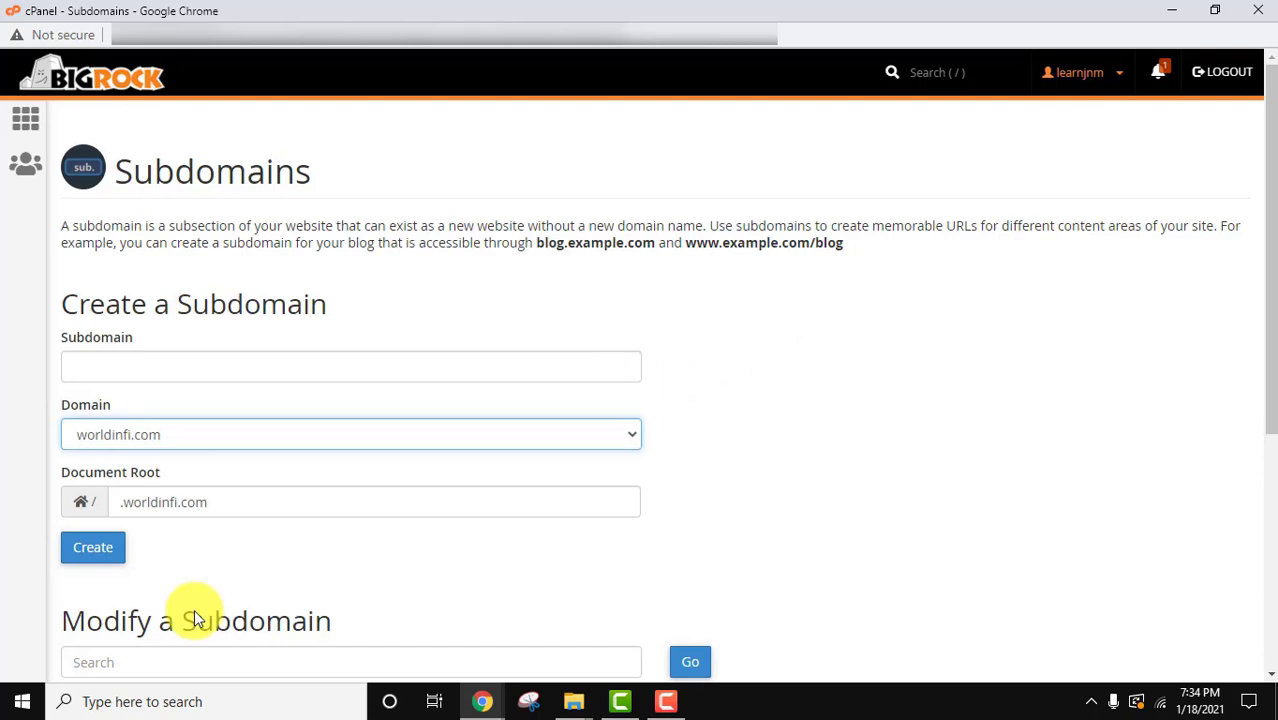
pyautogui.hotkey('ctrl', 't')
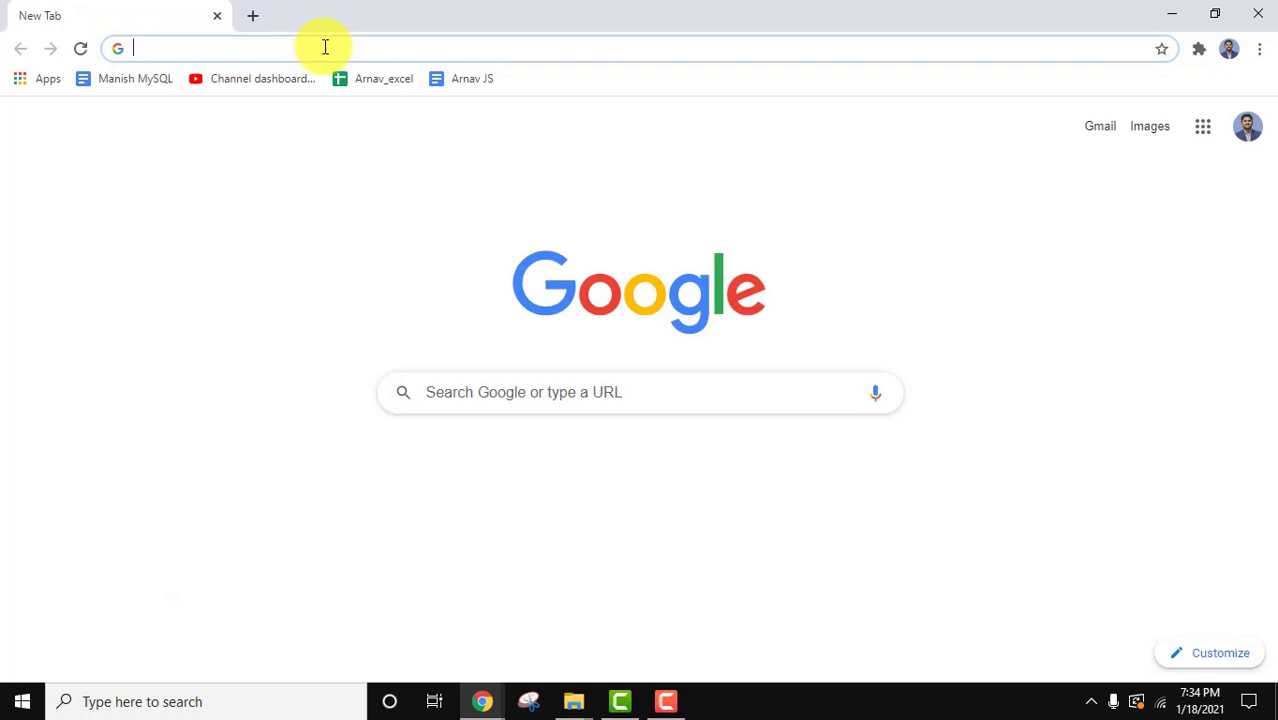
# Step: In the new tab, visit google.com, then news.google.com, then images.google.com
pyautogui.write('google.com')
pyautogui.press('Return')
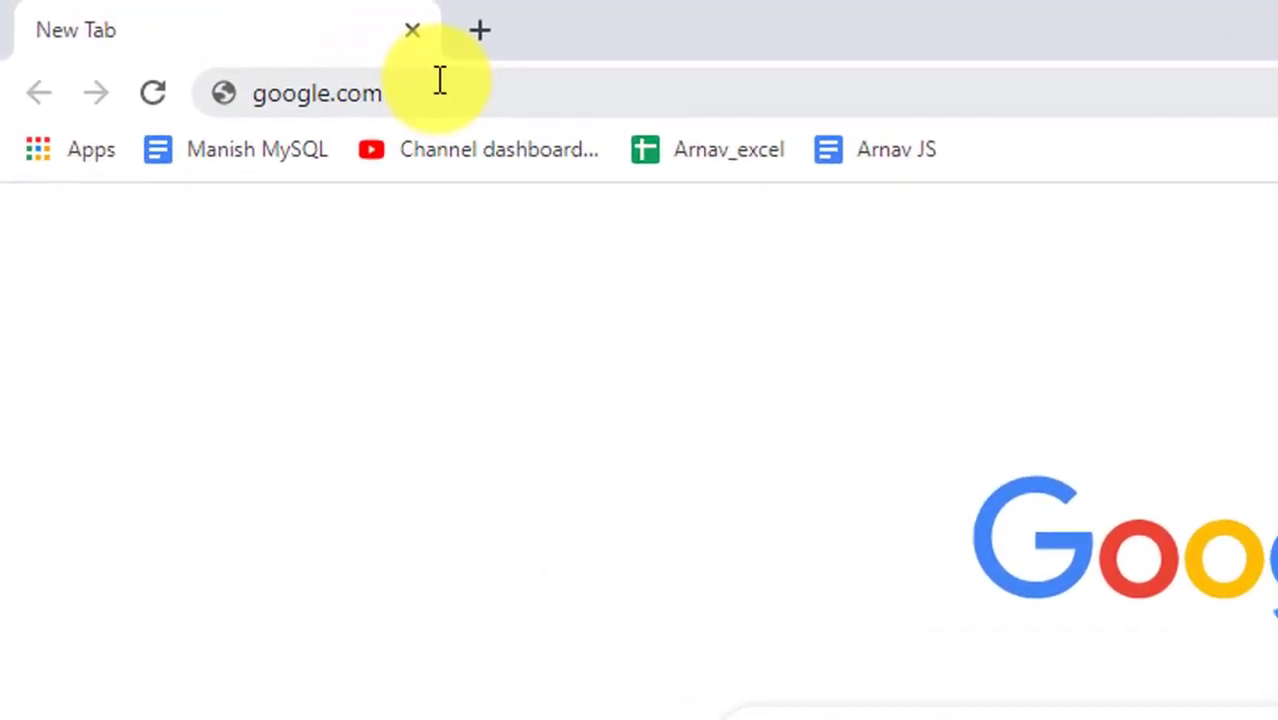
pyautogui.click(266, 110)
pyautogui.write('news.')
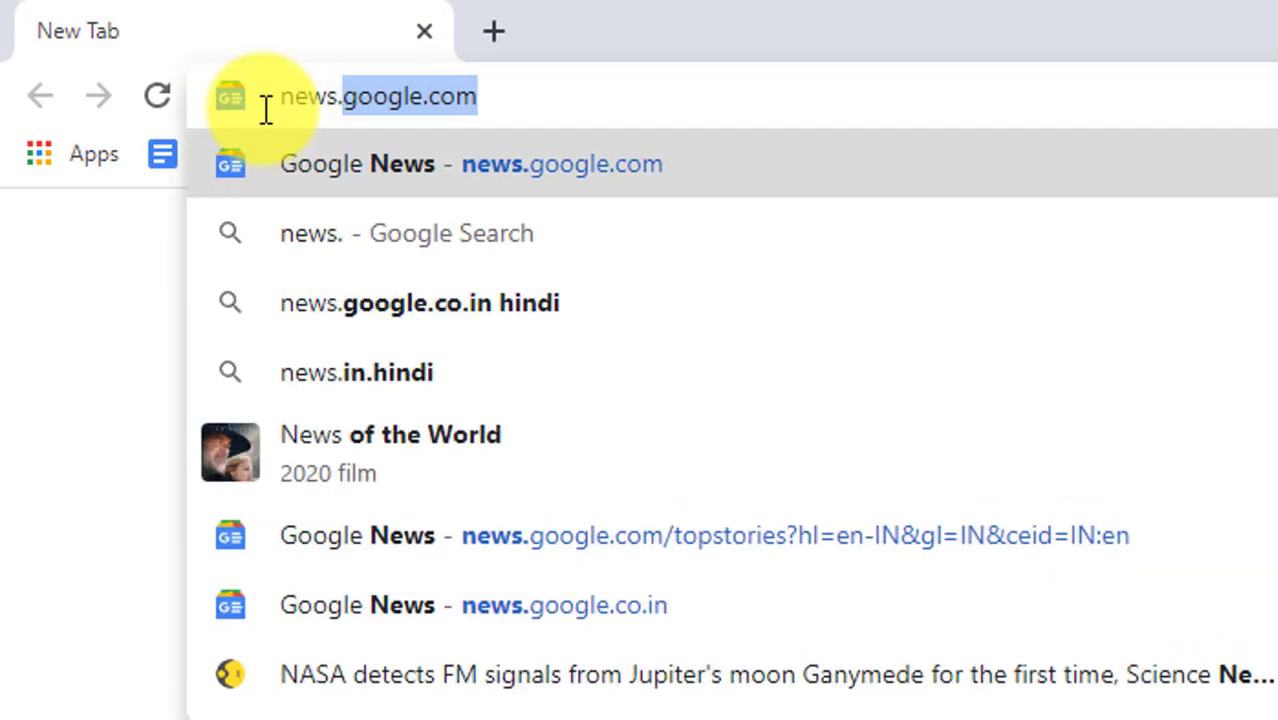
pyautogui.click(588, 96)
pyautogui.doubleClick(327, 95)
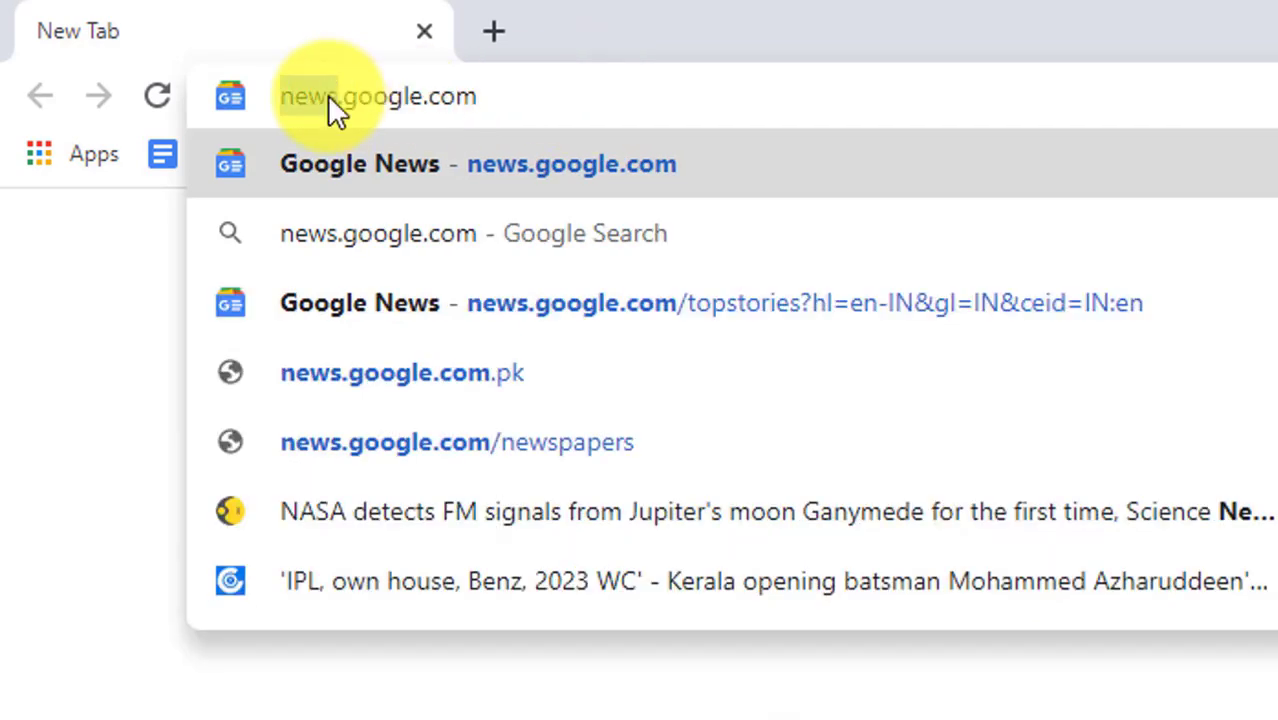
pyautogui.write('images')
pyautogui.click(613, 106)
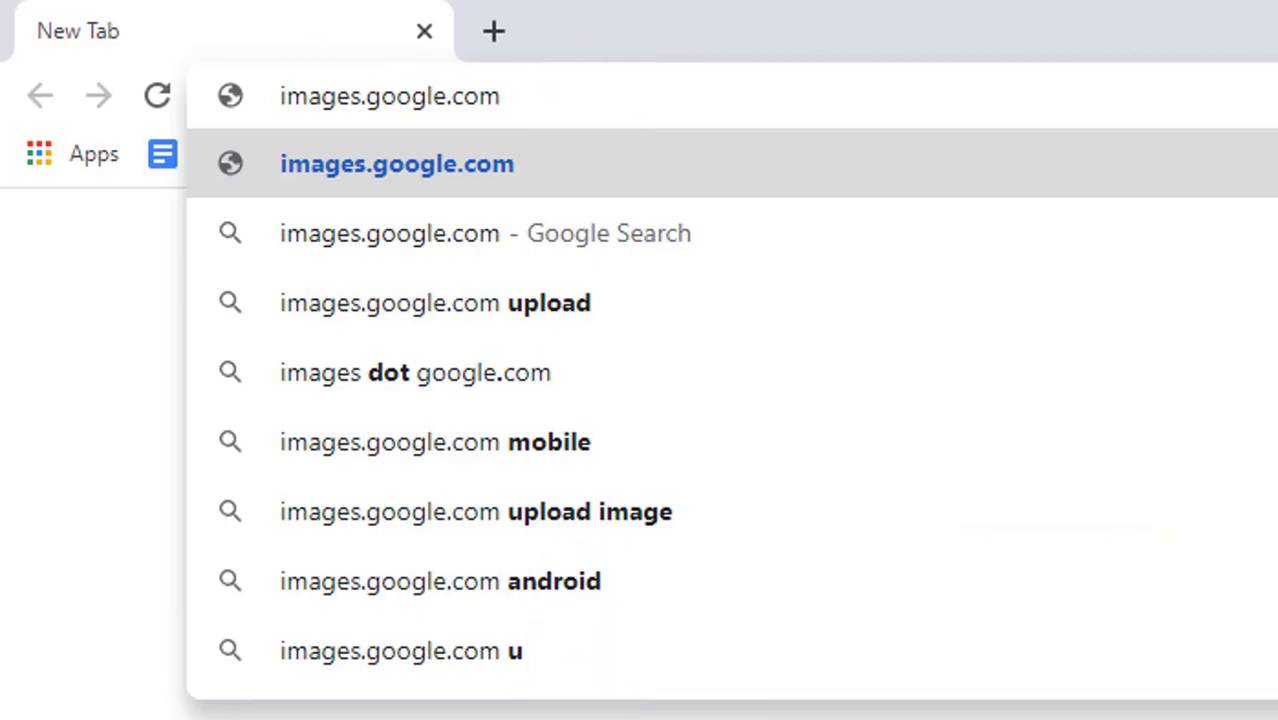
pyautogui.press('Return')
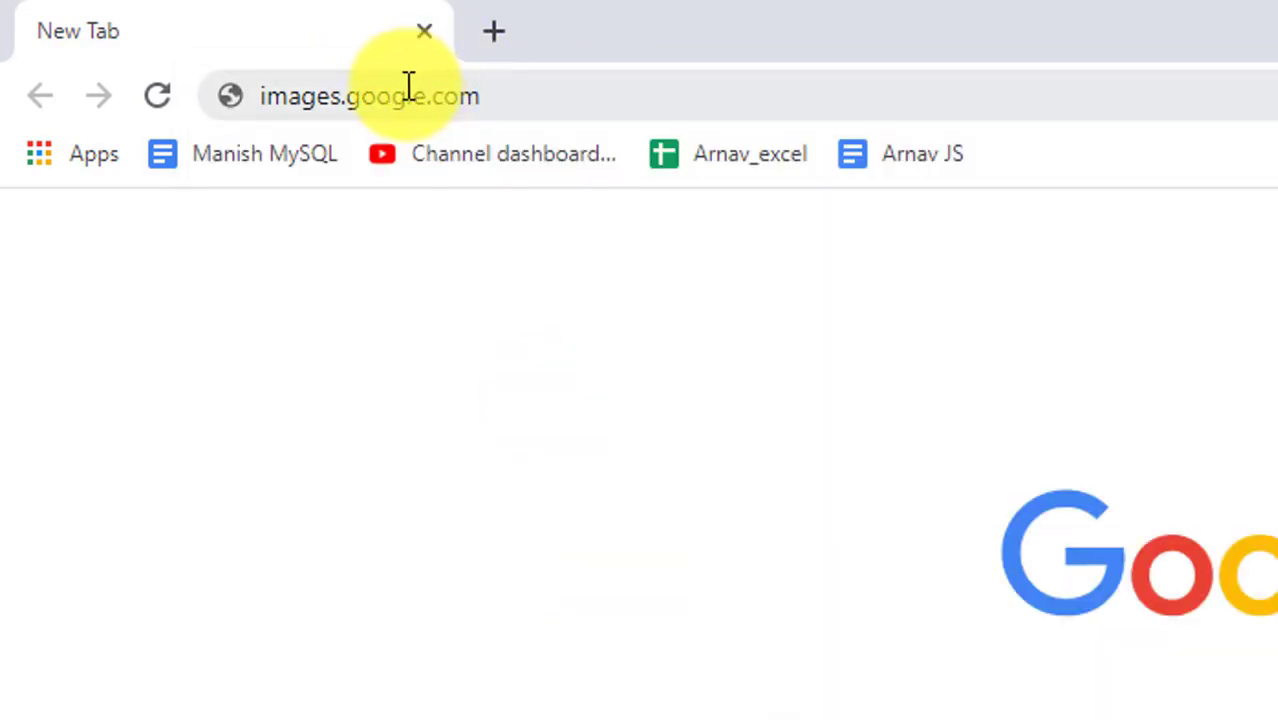
# Step: Load the worldinfi.com homepage from the address bar
pyautogui.click(408, 88)
pyautogui.write('worl')
pyautogui.press('Return')
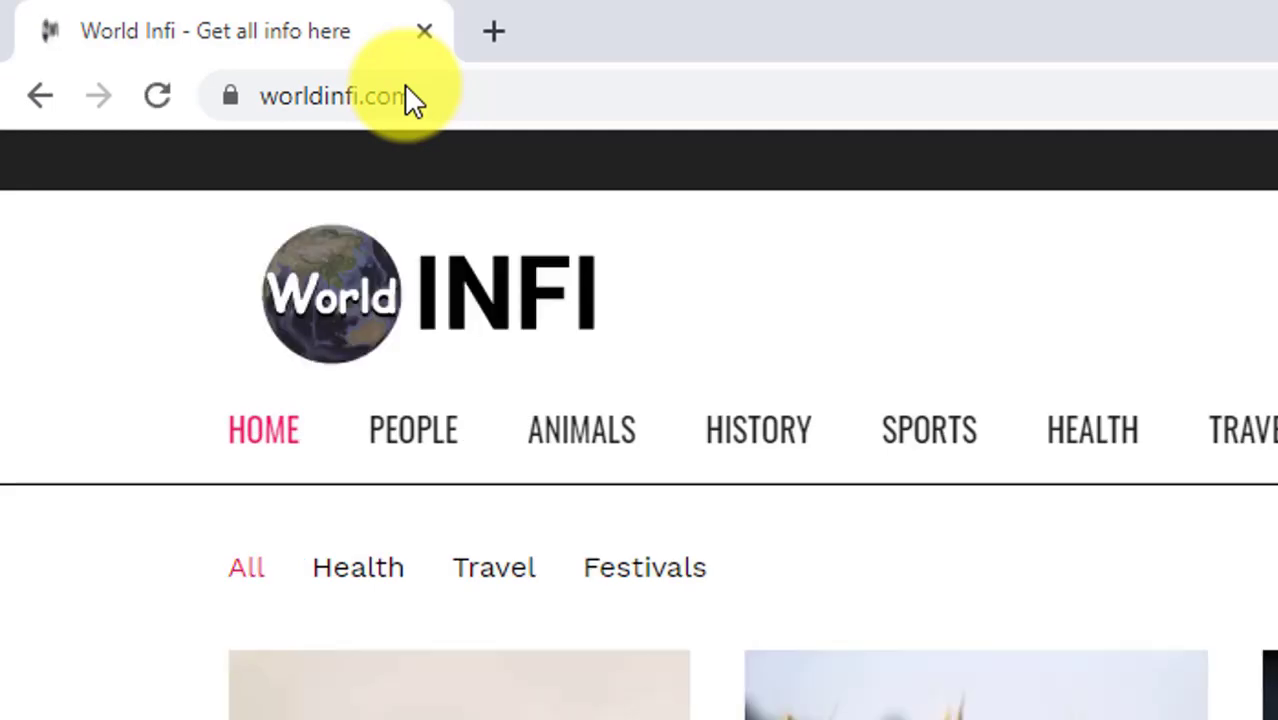
# Step: Edit the site address to demo.worldinfi.com
pyautogui.click(259, 97)
pyautogui.click(260, 97)
pyautogui.write('demo.')
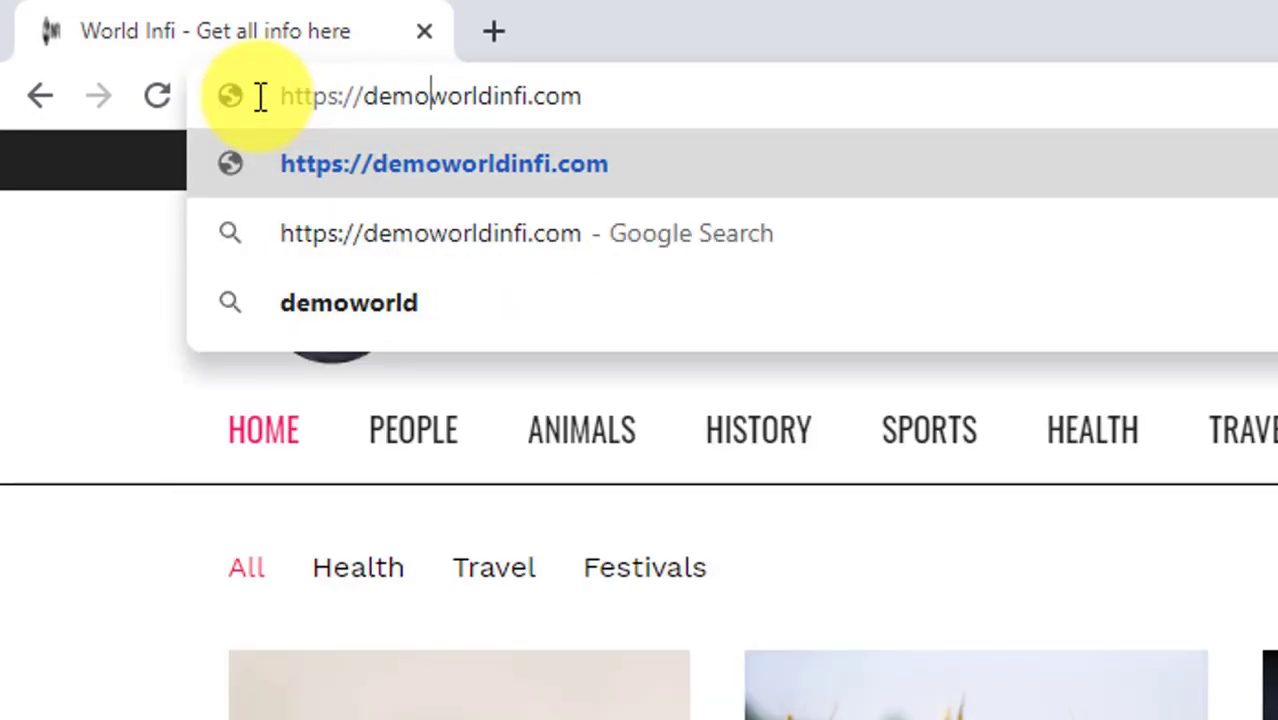
pyautogui.click(88, 434)
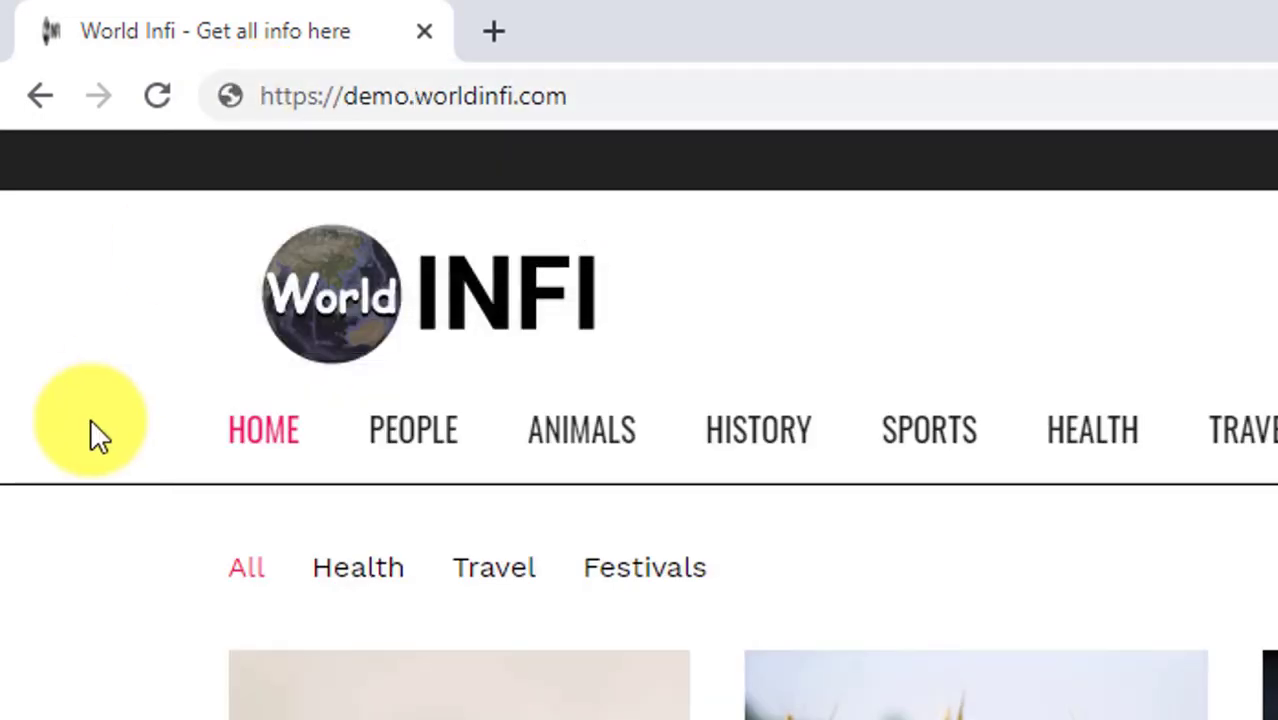
# Step: Revert the address to worldinfi.com, reload it, and return to the cPanel window
pyautogui.click(395, 97)
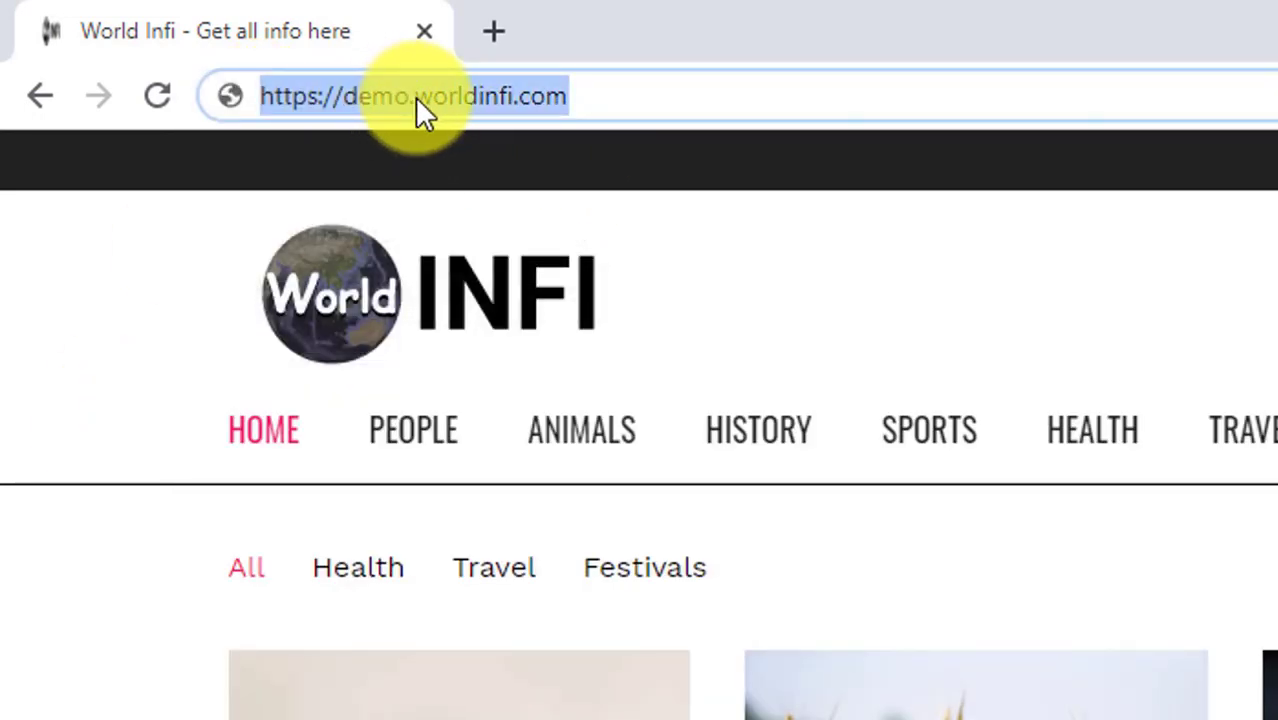
pyautogui.click(415, 97)
pyautogui.press('BackSpace')
pyautogui.press('BackSpace')
pyautogui.press('BackSpace')
pyautogui.press('BackSpace')
pyautogui.press('BackSpace')
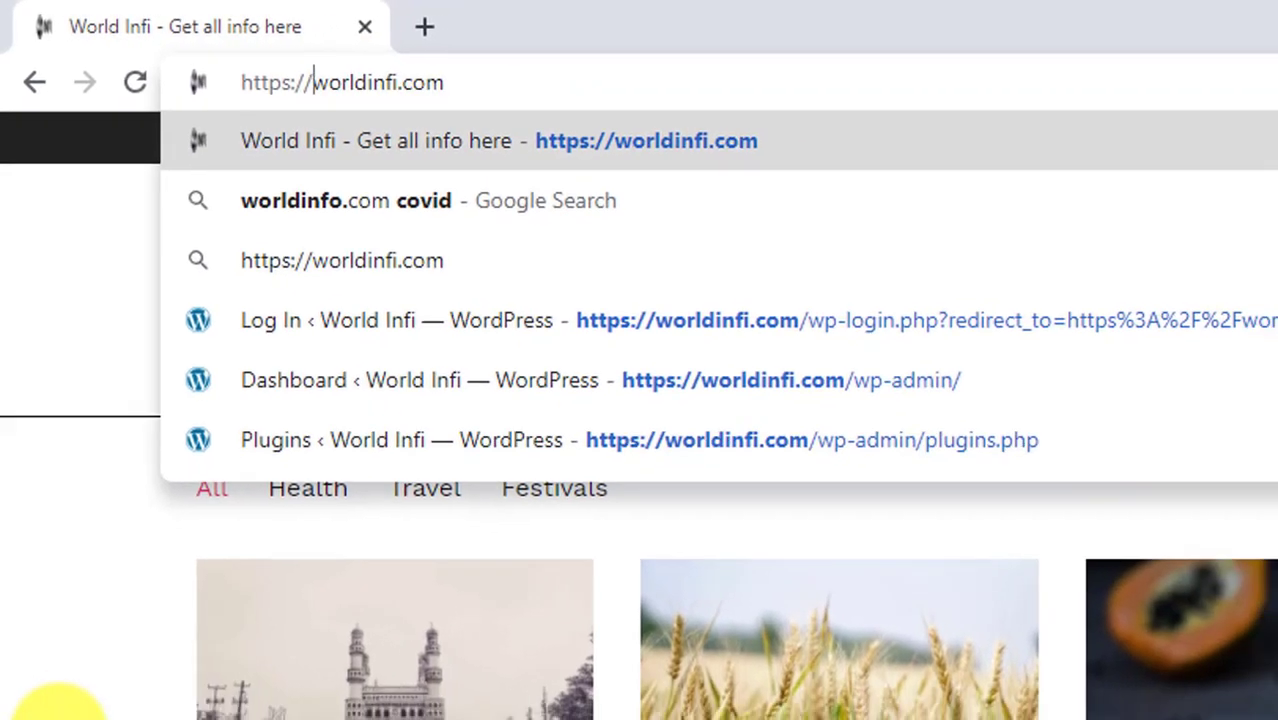
pyautogui.press('Return')
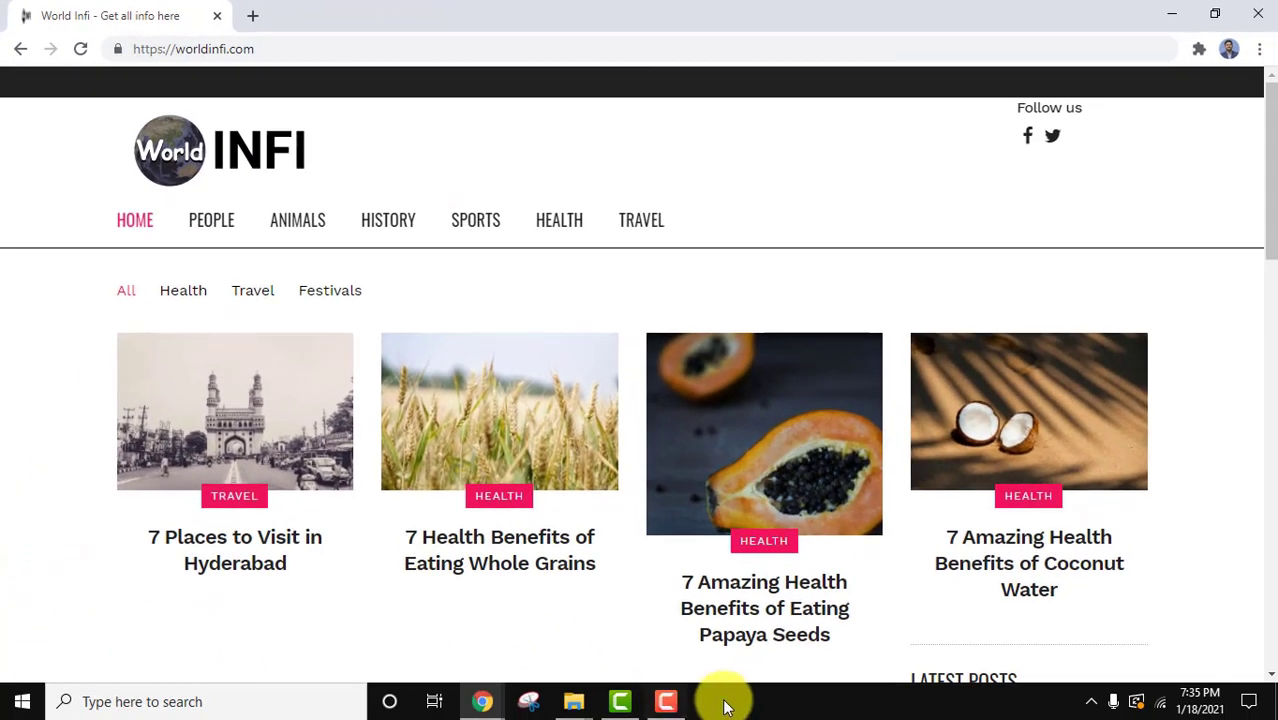
pyautogui.moveTo(485, 694)
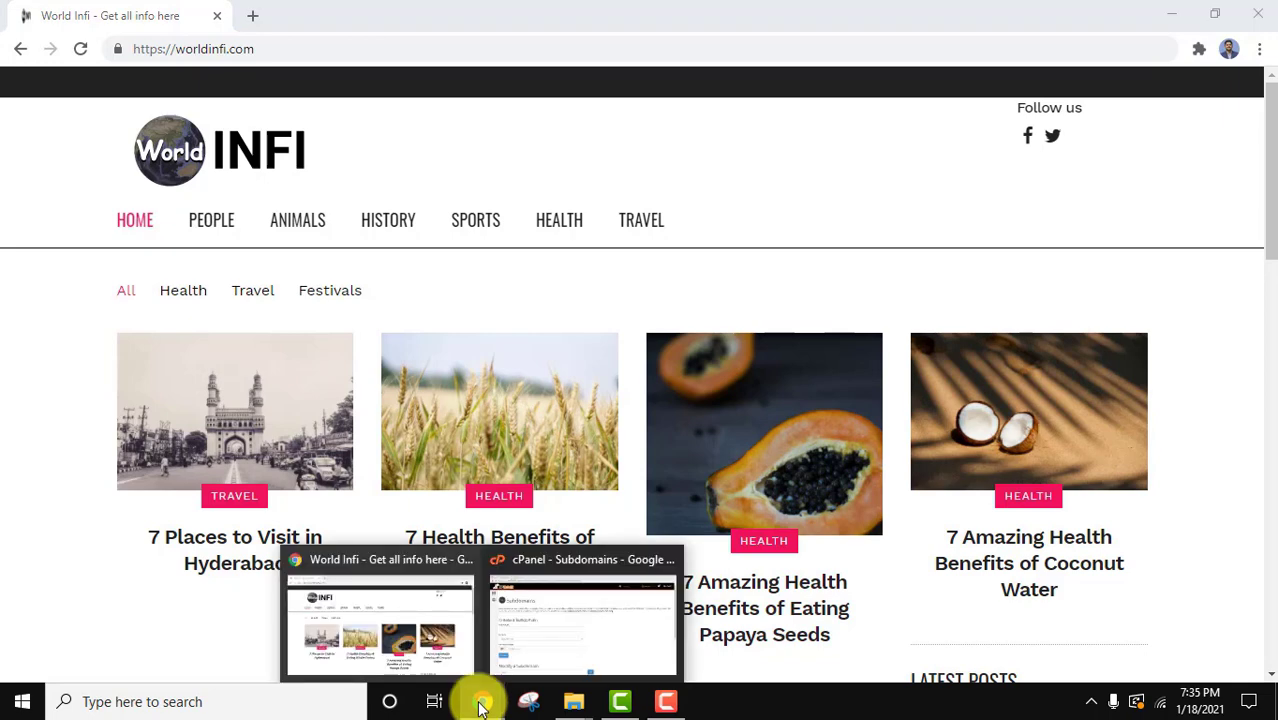
pyautogui.click(548, 627)
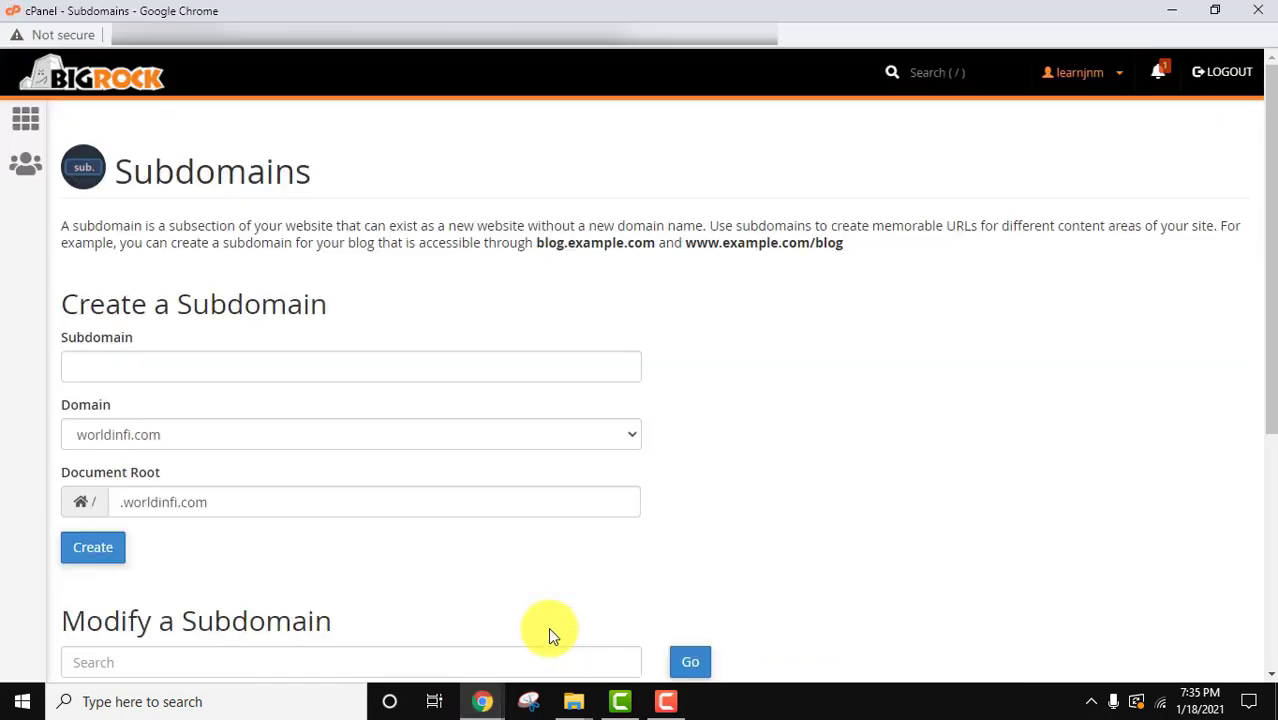
# Step: Create subdomain 'demo' on worldinfi.com with document root public_html/demo.worldinfi.com
pyautogui.click(322, 371)
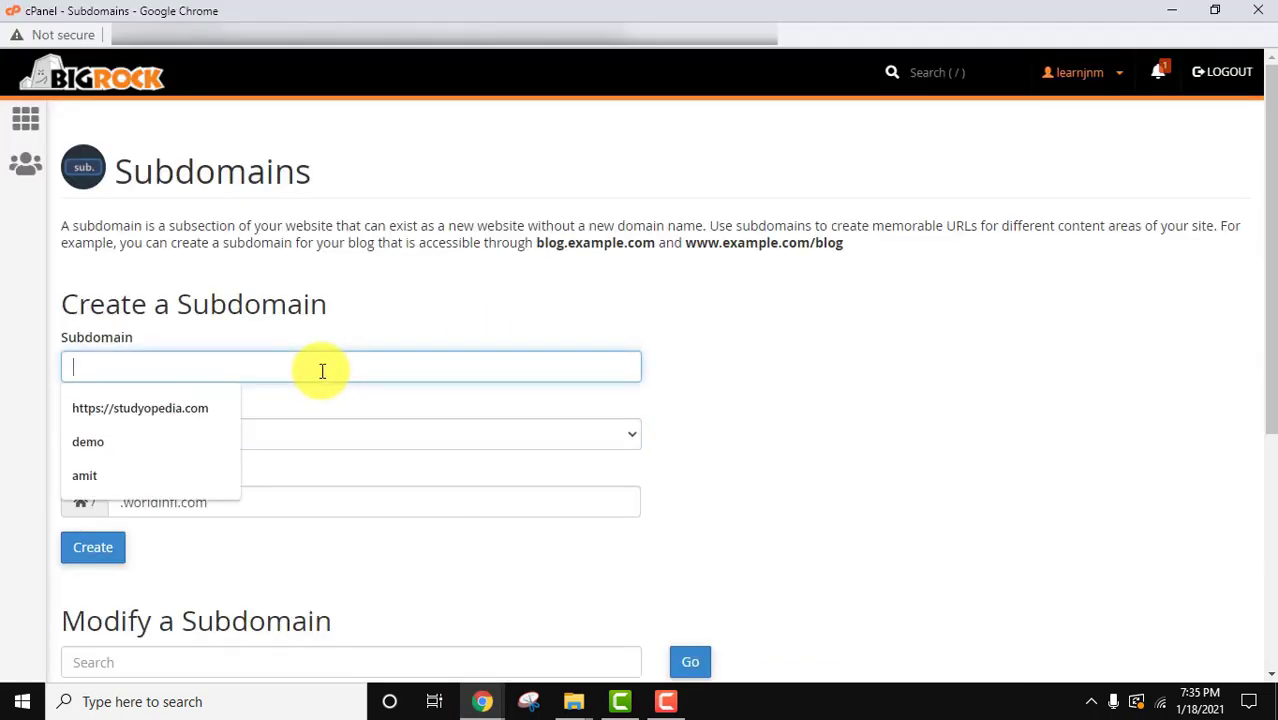
pyautogui.write('demo')
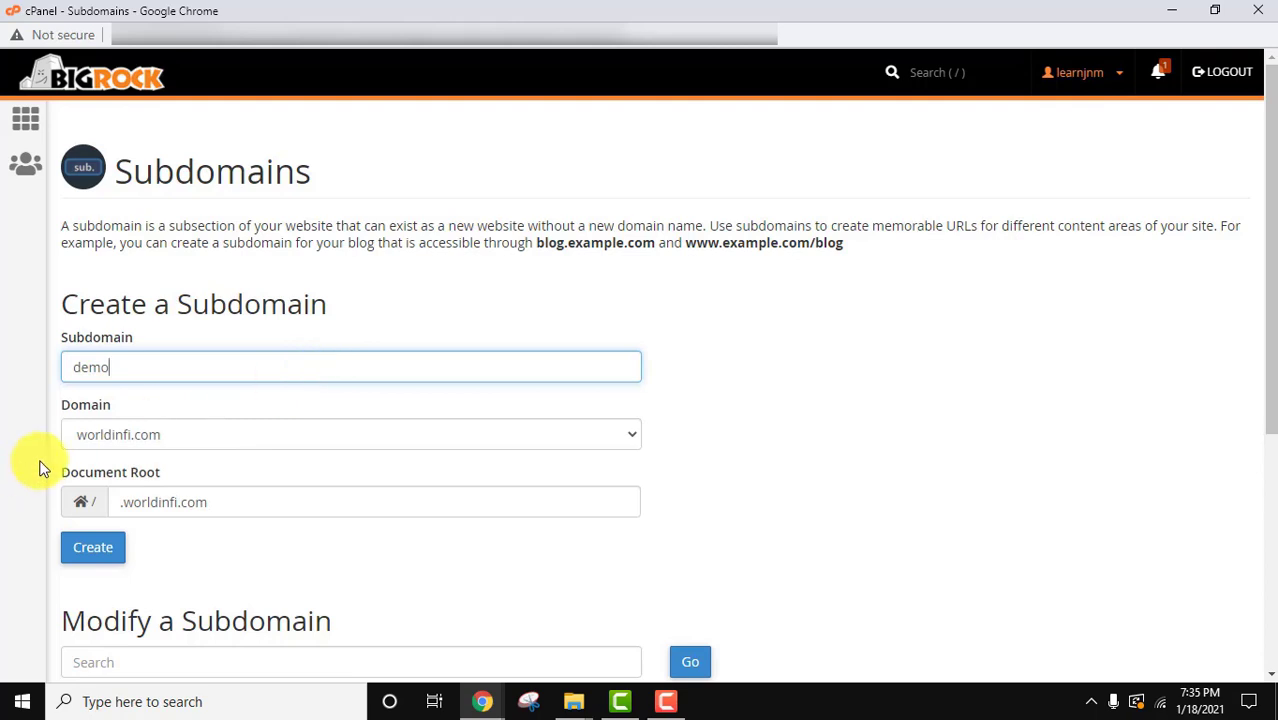
pyautogui.click(42, 464)
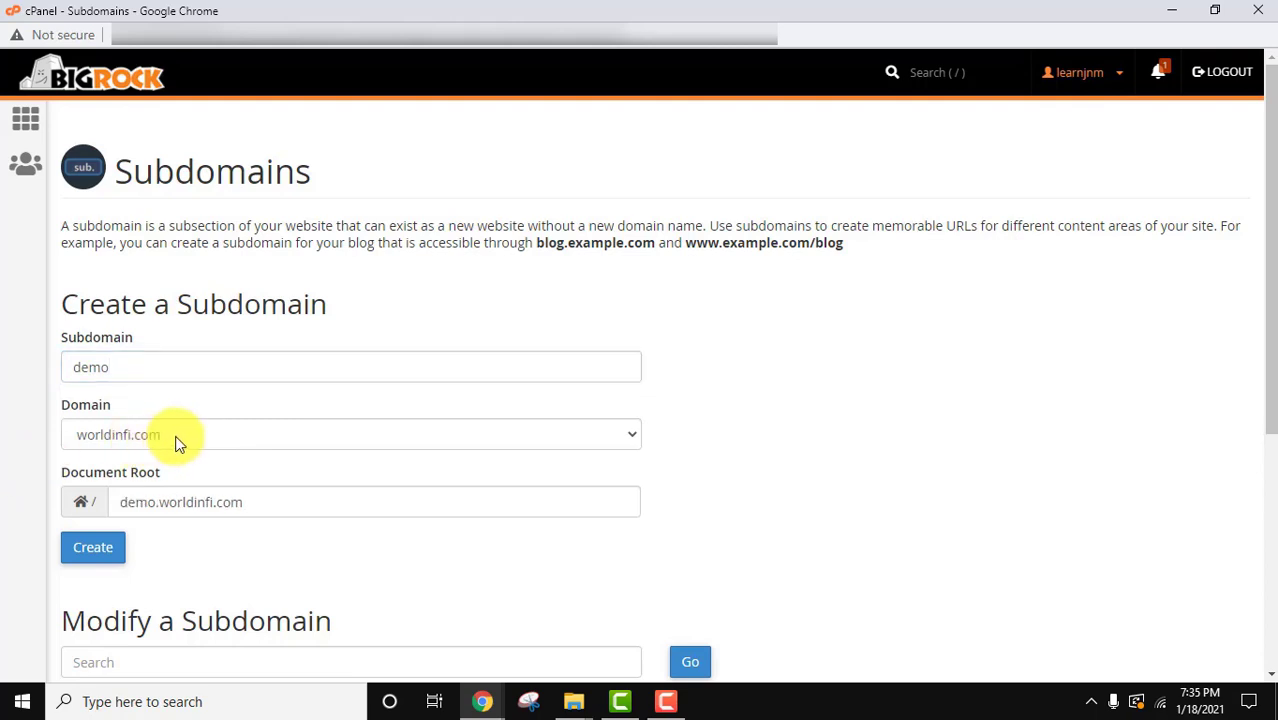
pyautogui.click(168, 497)
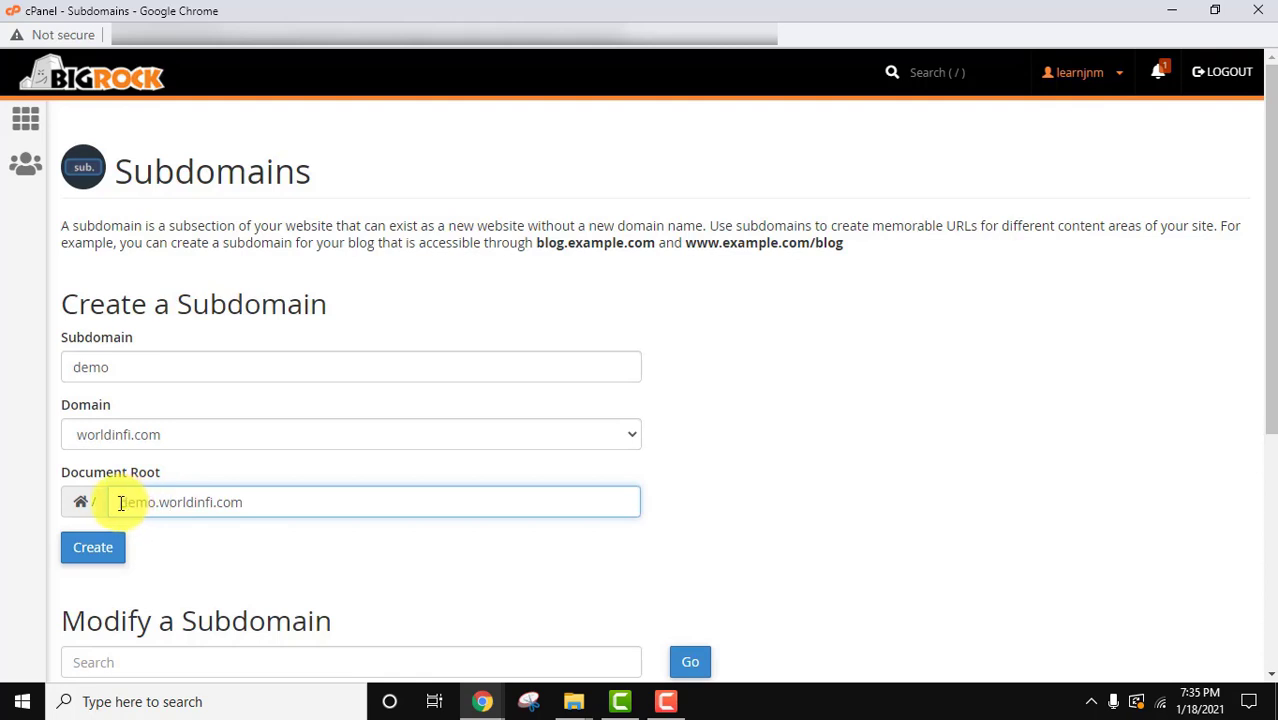
pyautogui.write('public_htm')
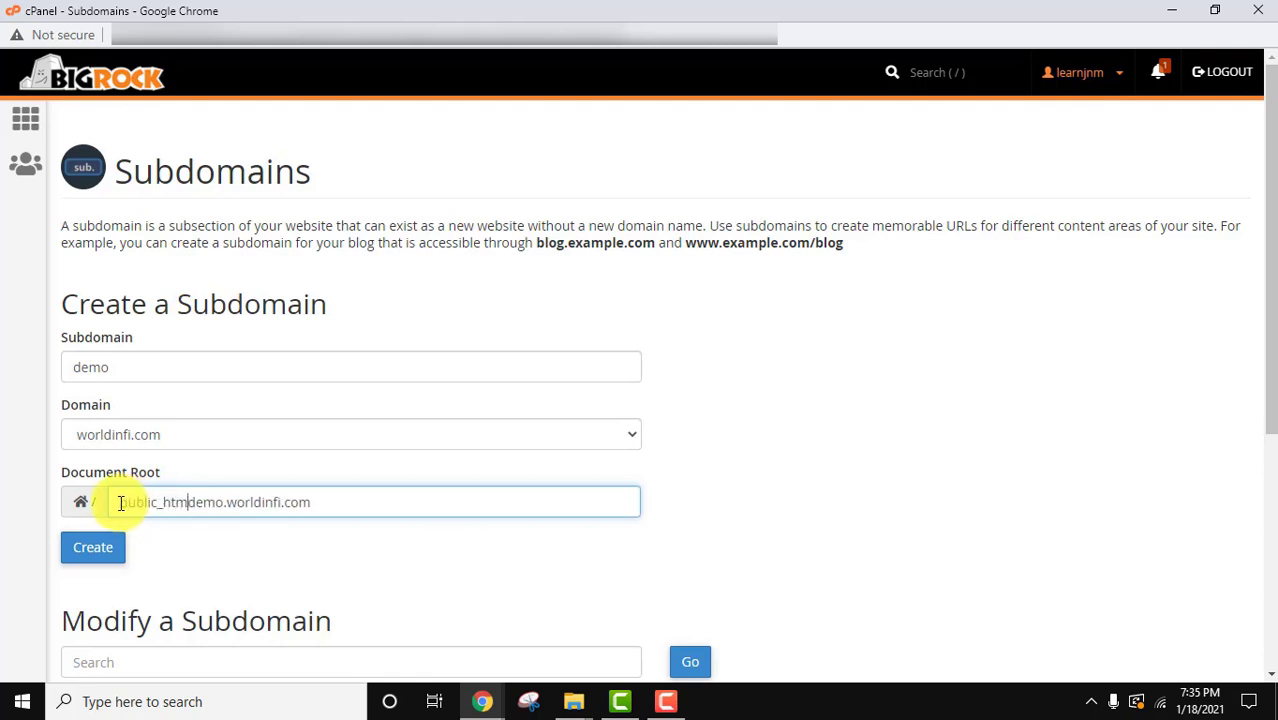
pyautogui.write('l/')
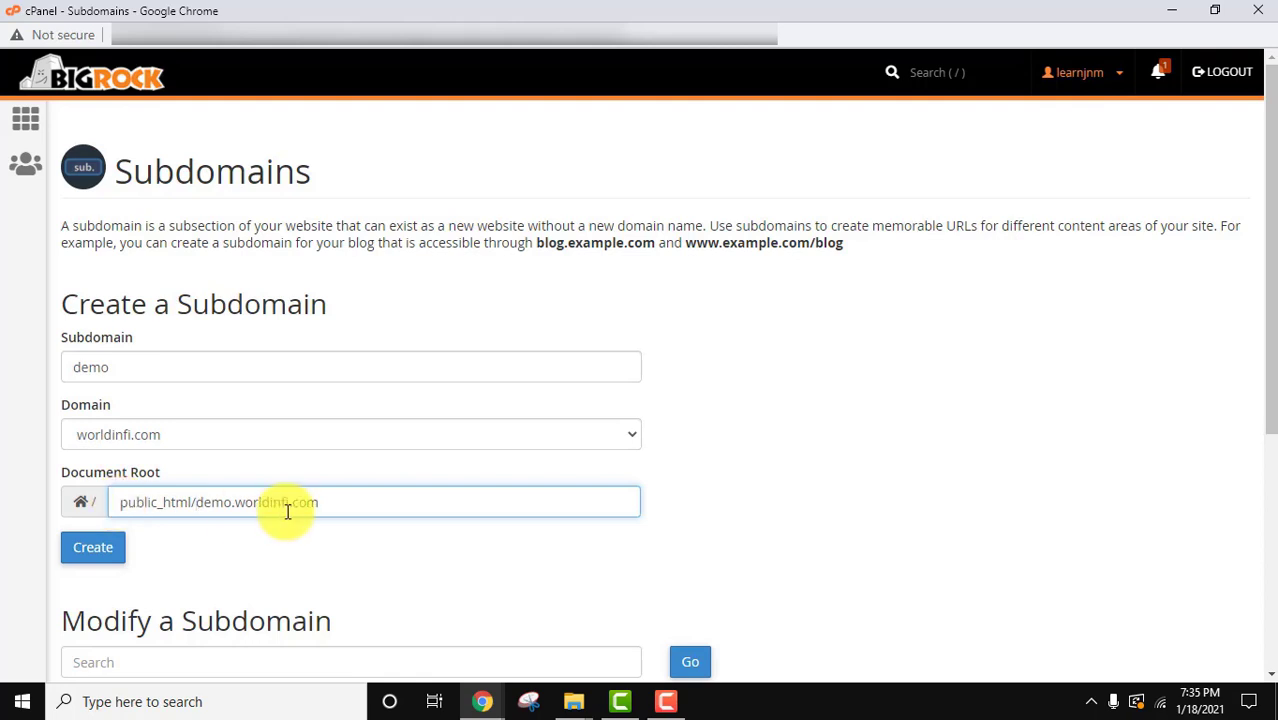
pyautogui.moveTo(199, 503); pyautogui.dragTo(420, 485)
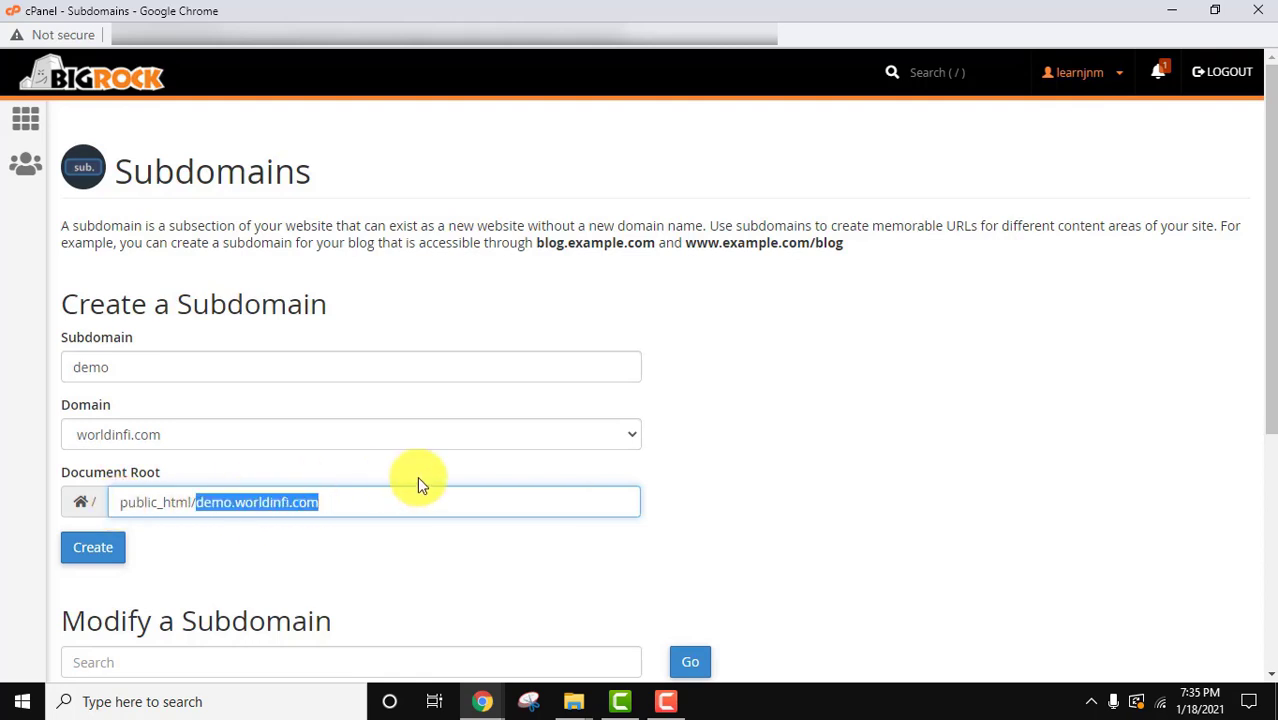
pyautogui.click(125, 366)
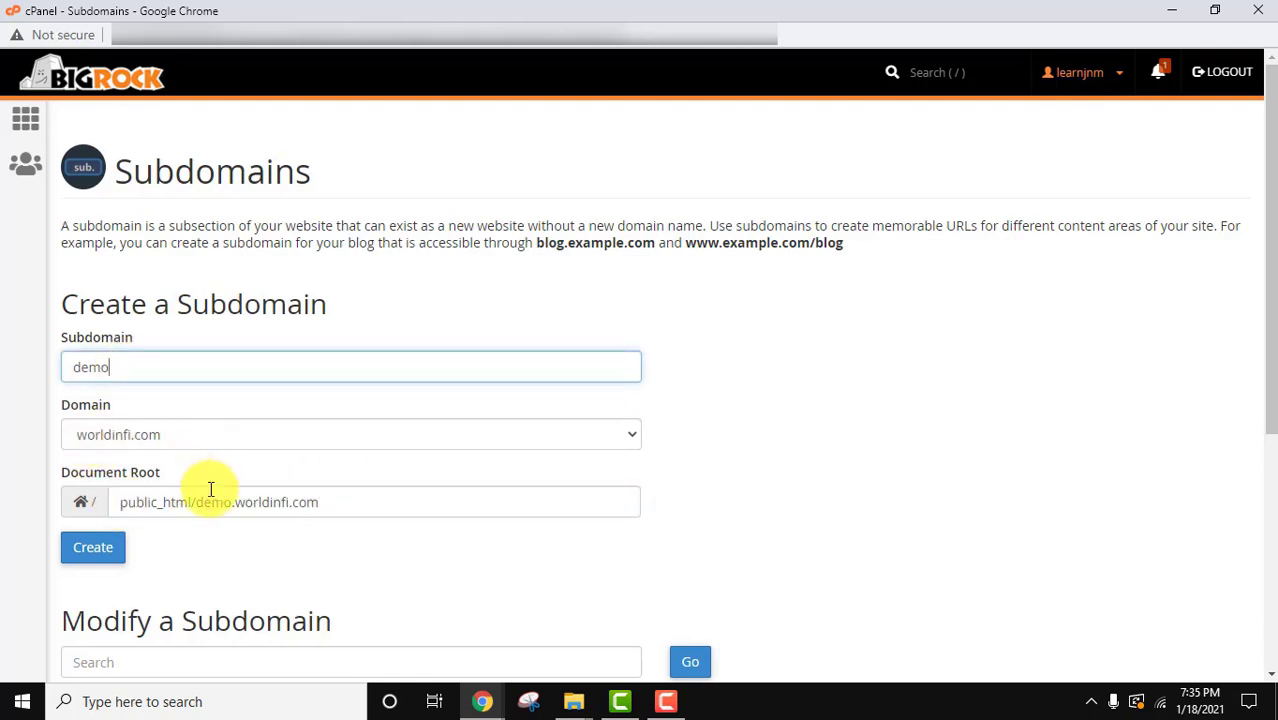
pyautogui.moveTo(197, 505); pyautogui.dragTo(357, 513)
pyautogui.click(391, 496)
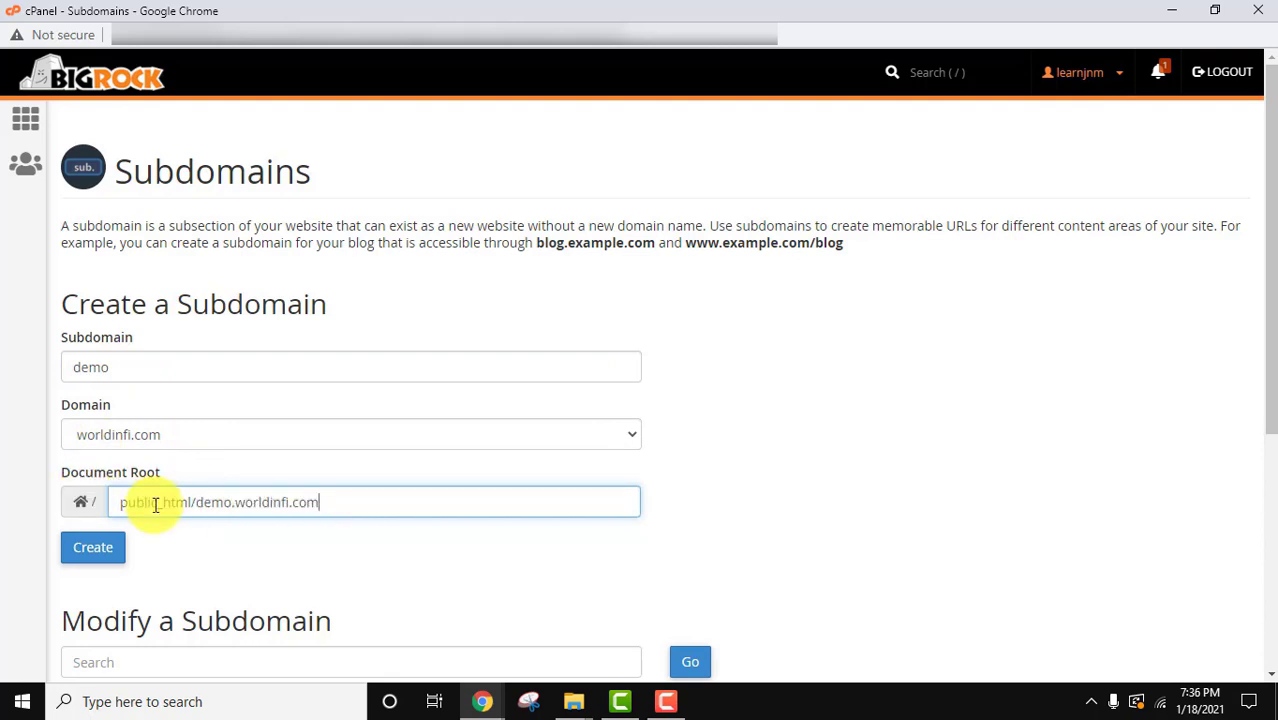
pyautogui.click(92, 549)
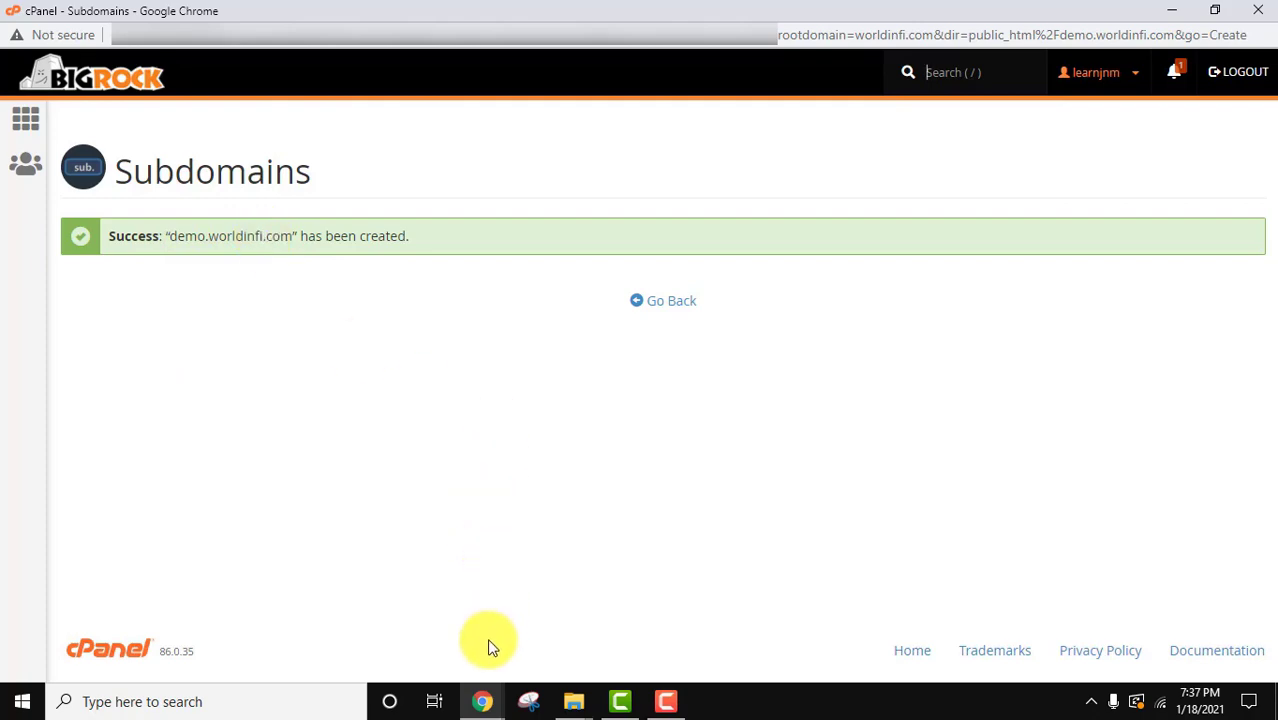
pyautogui.click(482, 702)
# Step: Load demo.worldinfi.com in the World Infi browser window to confirm it shows an Index of / listing
pyautogui.click(422, 662)
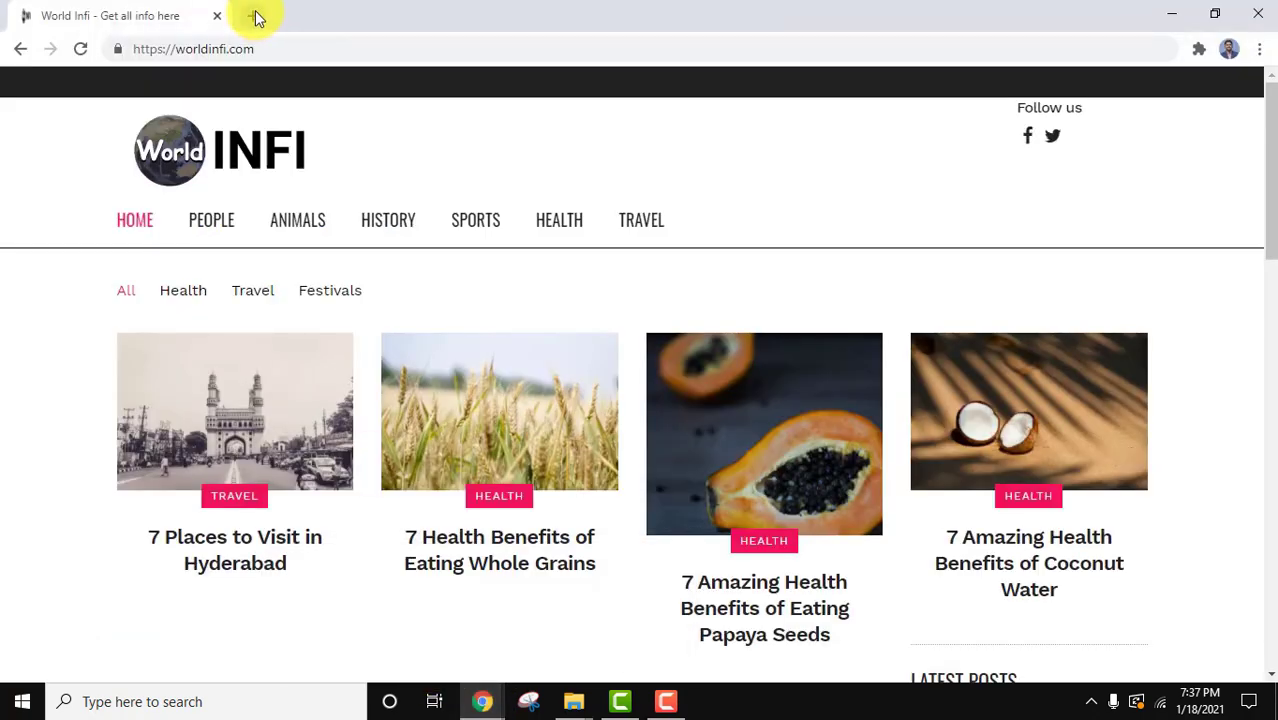
pyautogui.click(257, 17)
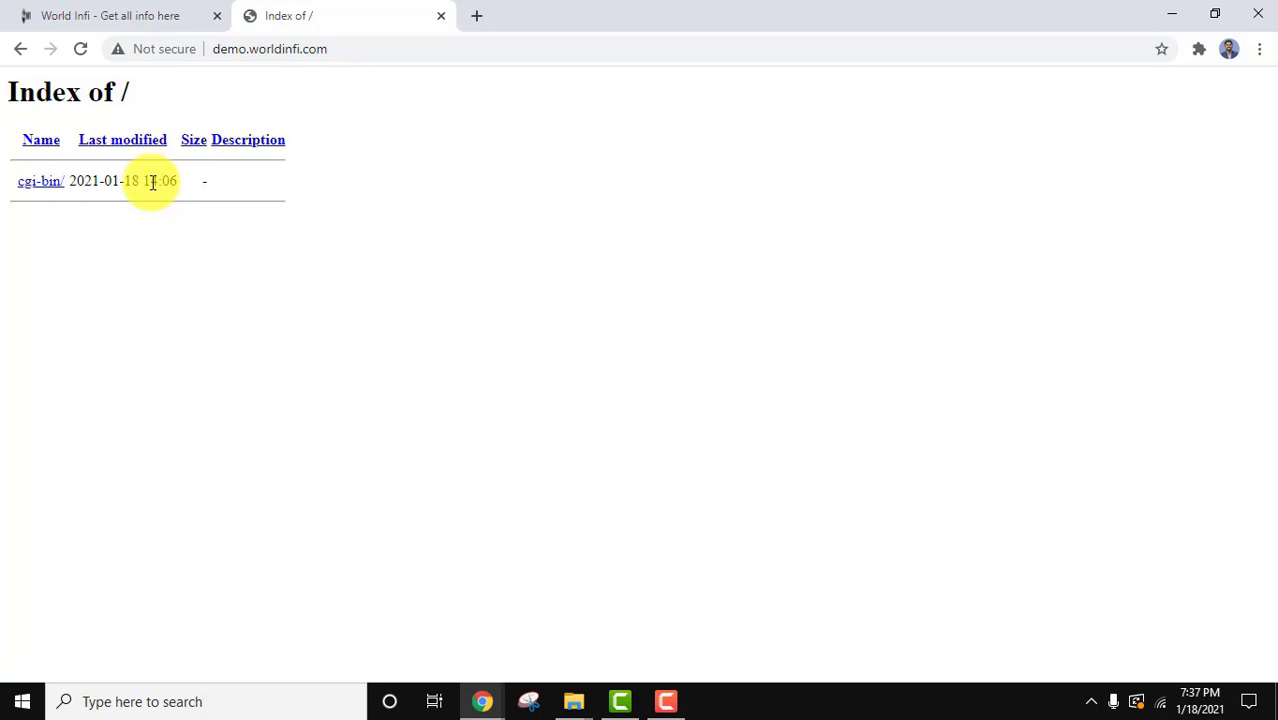
# Step: Google 'wordpress' in a new tab and open the WordPress.org result
pyautogui.click(478, 18)
pyautogui.write('wordpress')
pyautogui.press('Return')
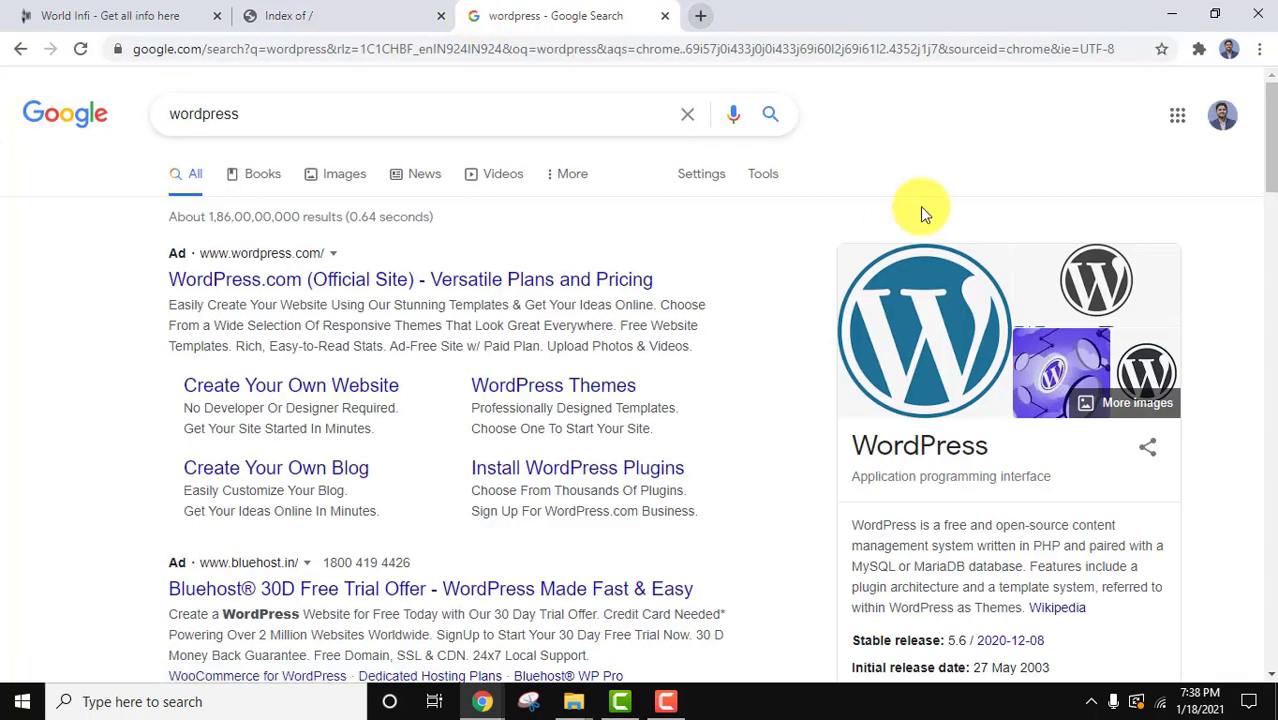
pyautogui.moveTo(1268, 170); pyautogui.dragTo(1268, 229)
pyautogui.click(243, 357)
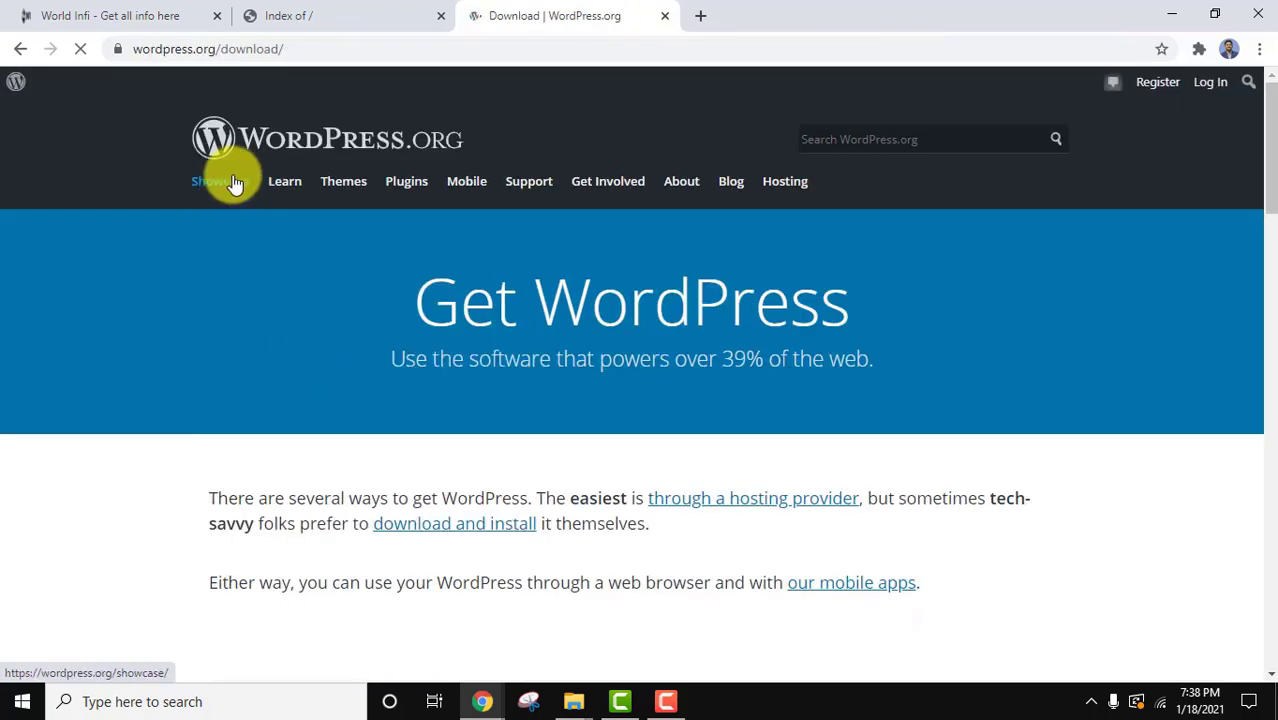
# Step: Go to WordPress.org's Get WordPress page and scroll to the 5.6 download button
pyautogui.click(214, 136)
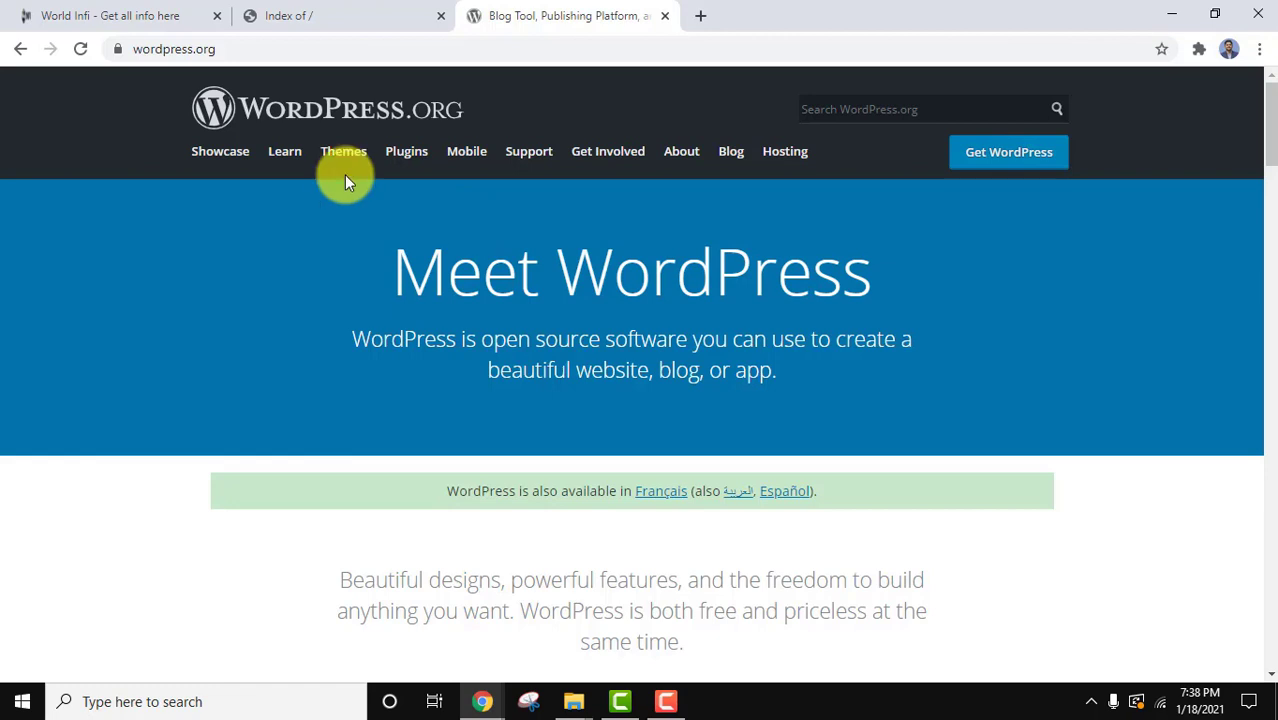
pyautogui.click(334, 46)
pyautogui.click(335, 42)
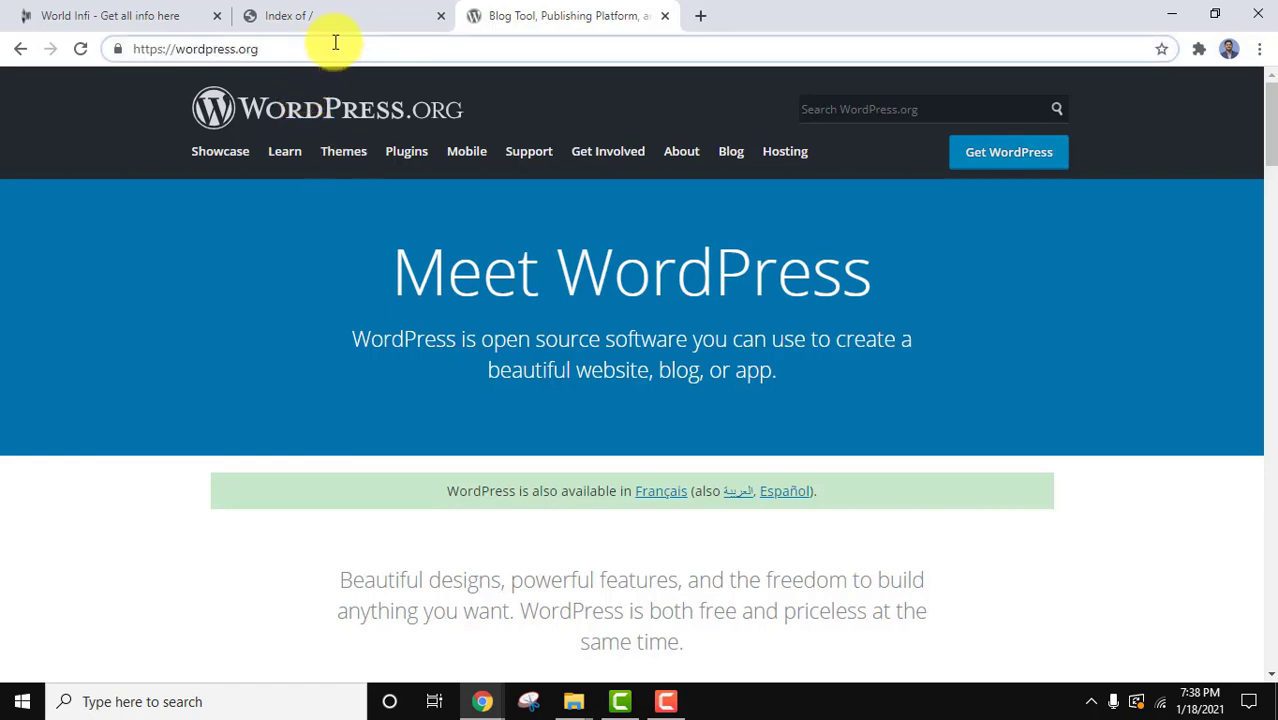
pyautogui.click(201, 347)
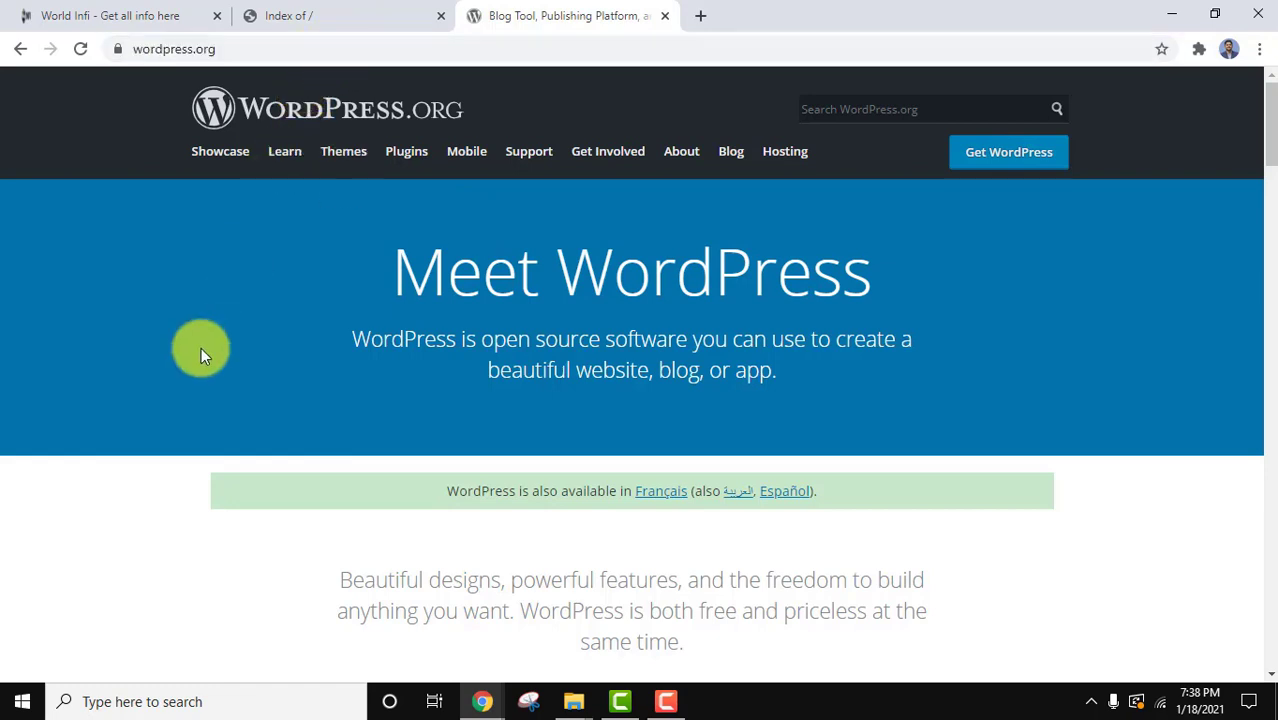
pyautogui.click(1033, 161)
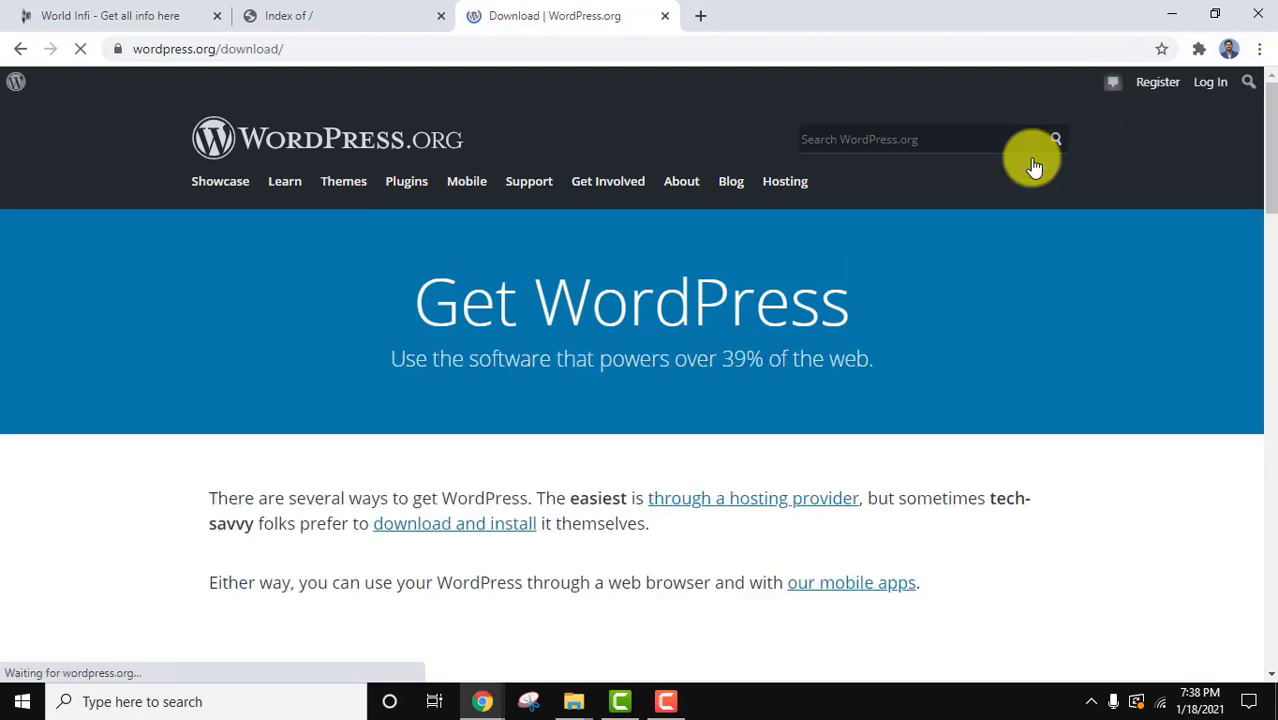
pyautogui.moveTo(1265, 170); pyautogui.dragTo(1267, 395)
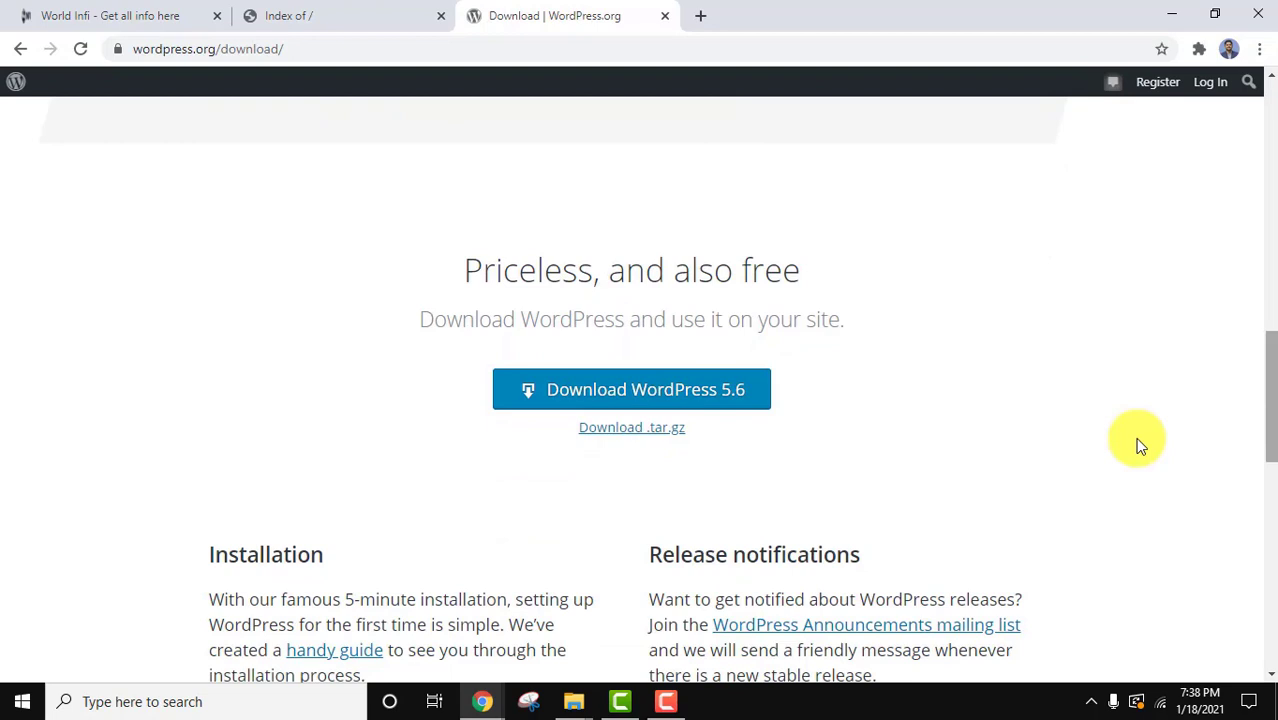
# Step: Download wordpress-5.6.zip, dismiss the thank-you popup, and open the download's options menu
pyautogui.click(732, 392)
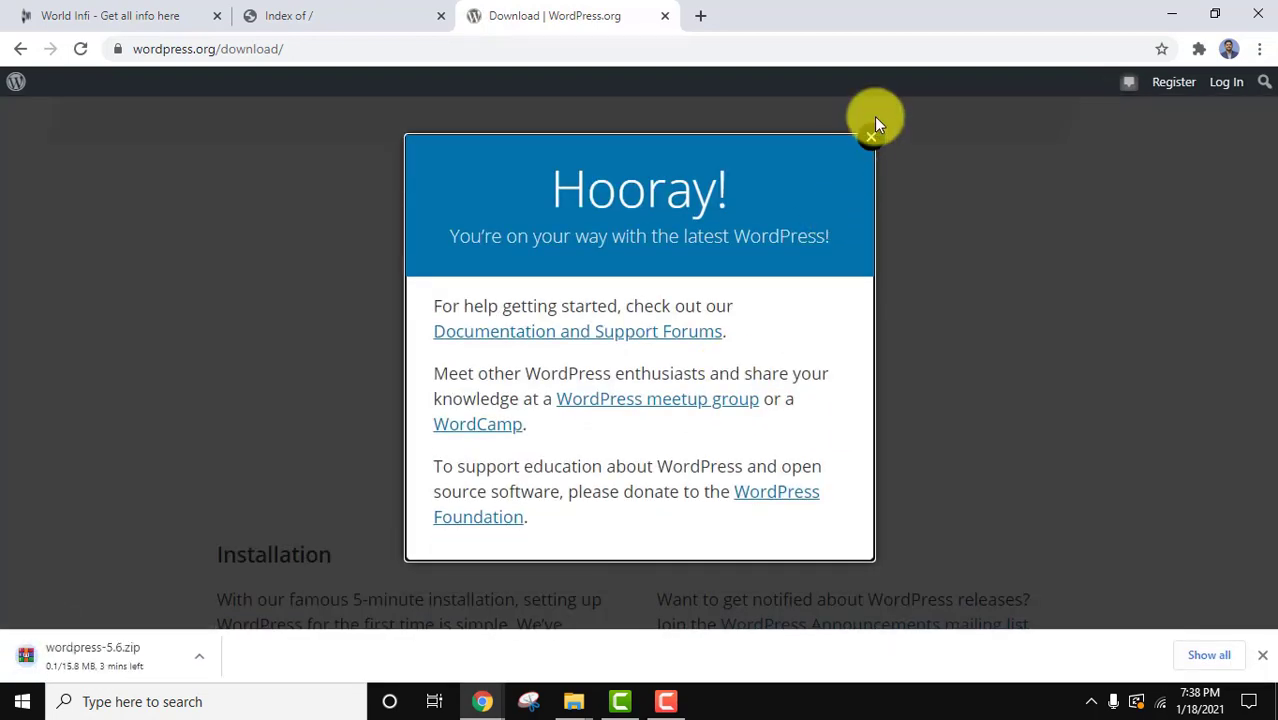
pyautogui.click(873, 134)
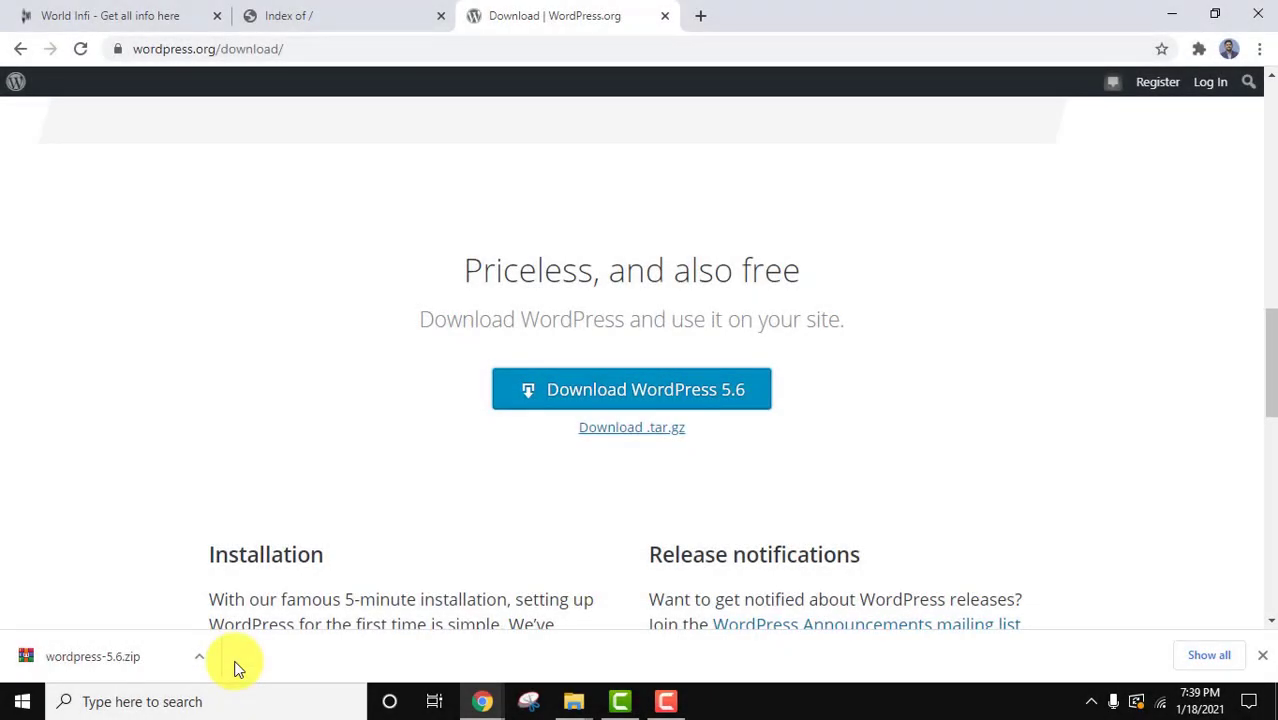
pyautogui.rightClick(153, 667)
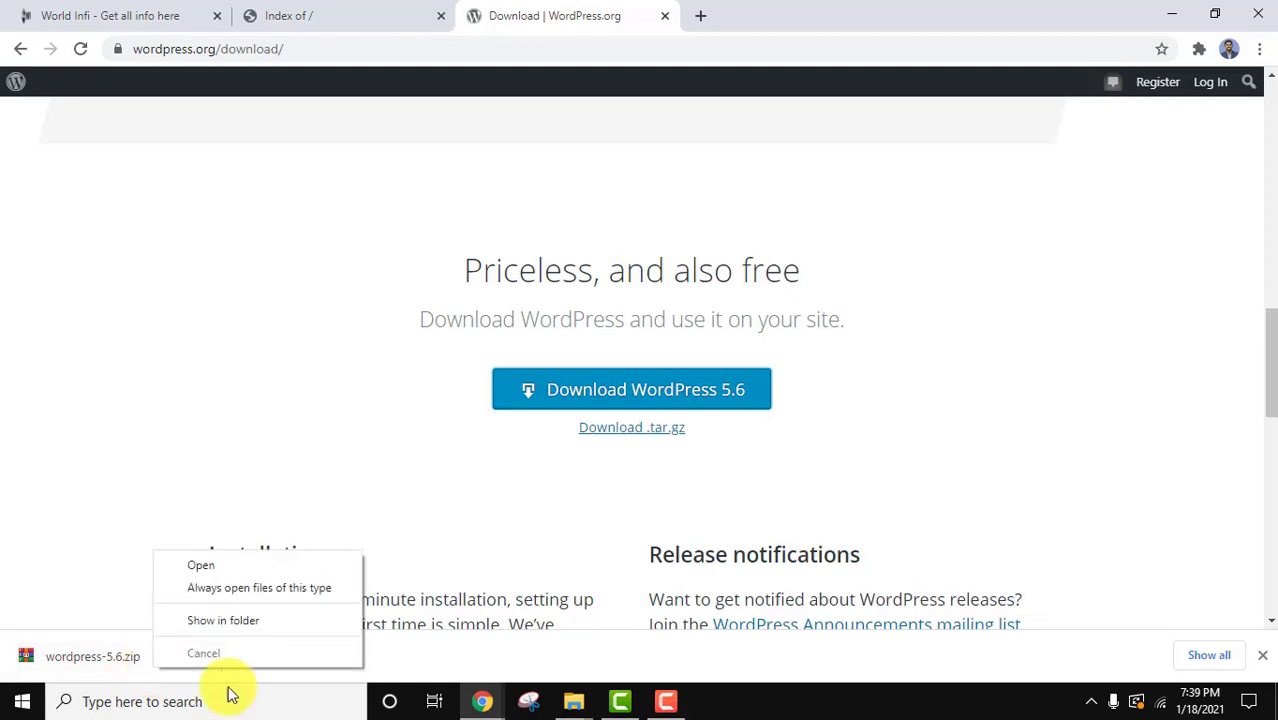
pyautogui.click(427, 664)
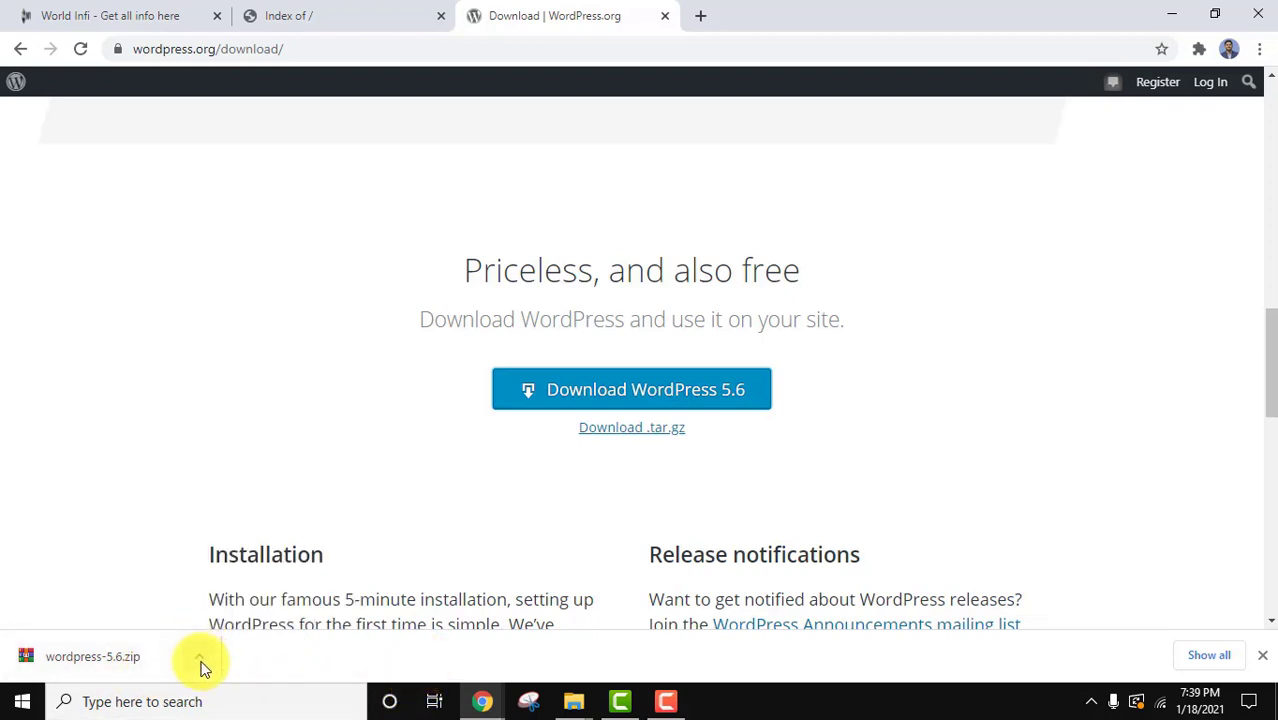
pyautogui.click(199, 657)
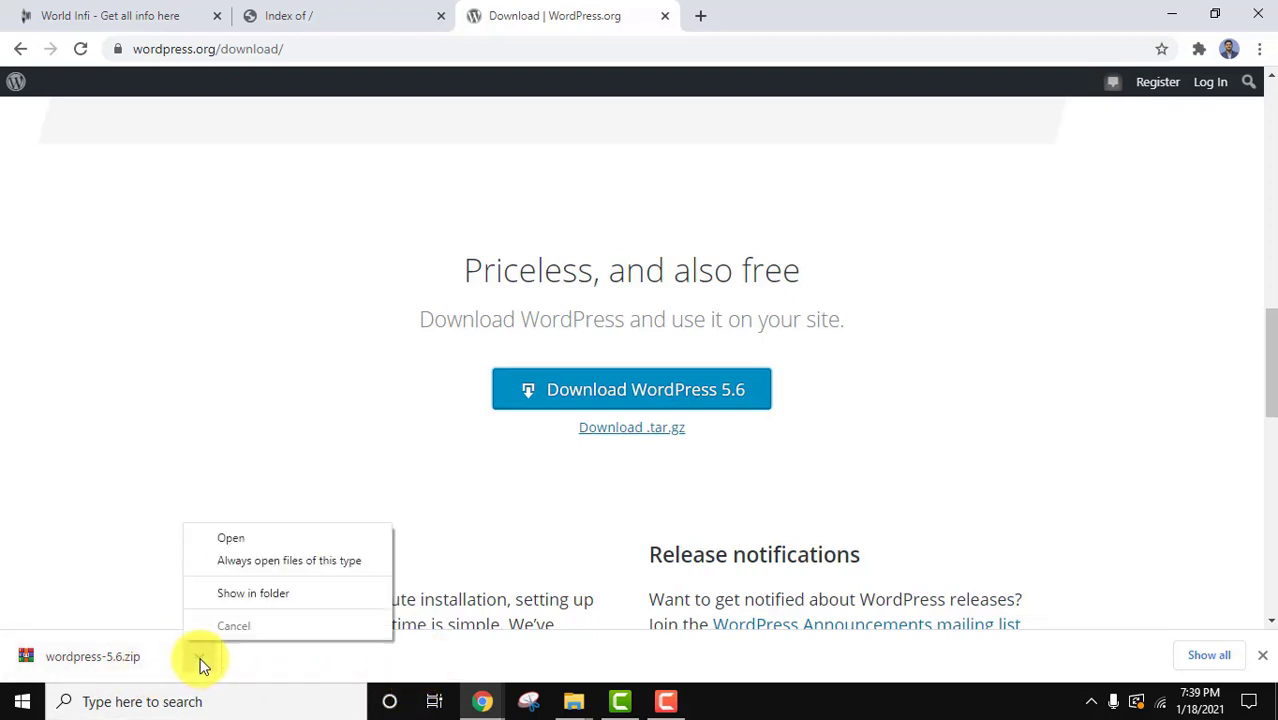
# Step: Show wordpress-5.6.zip in the Downloads folder, copy the folder path, and select the zip
pyautogui.click(300, 596)
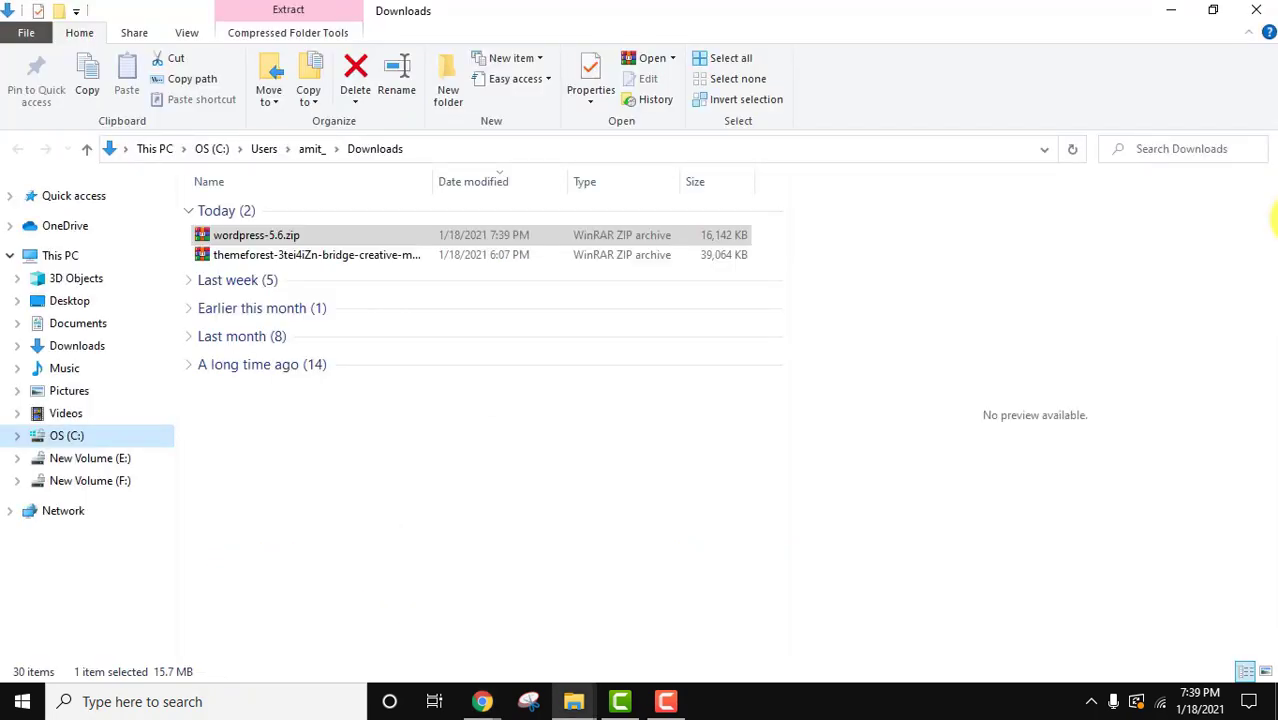
pyautogui.click(485, 148)
pyautogui.rightClick(225, 155)
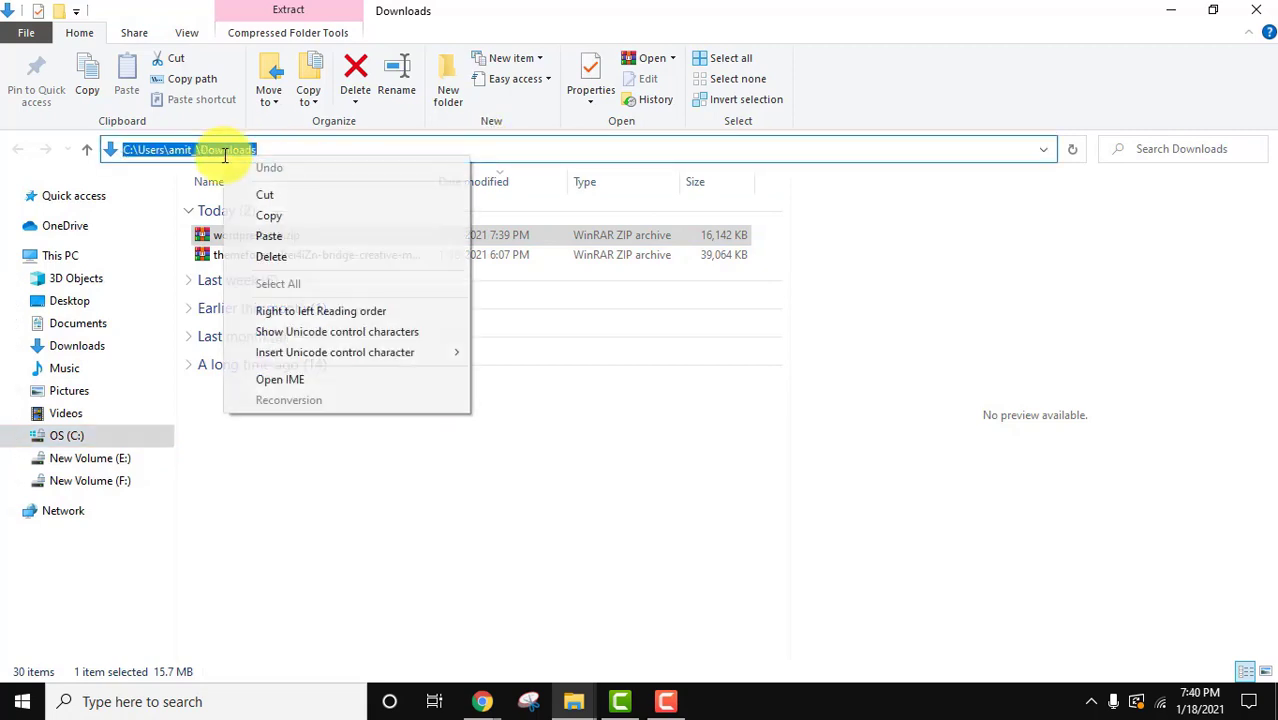
pyautogui.click(268, 214)
pyautogui.press('Escape')
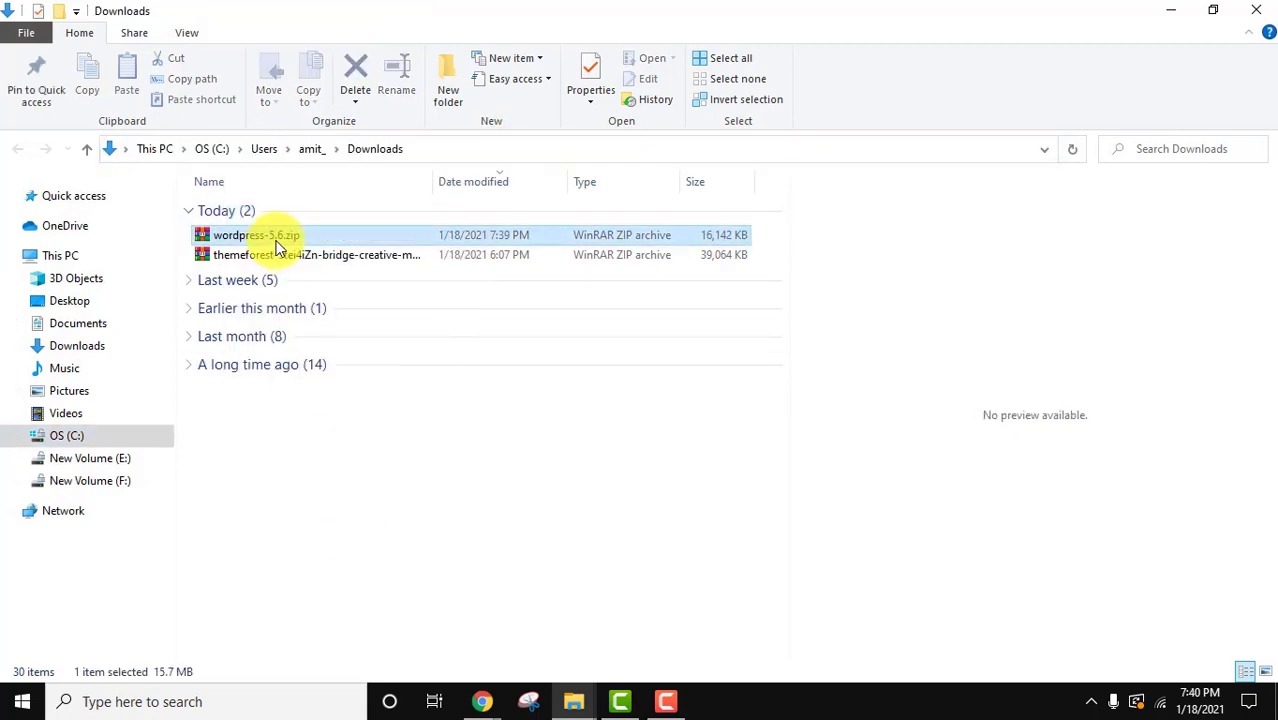
pyautogui.click(278, 245)
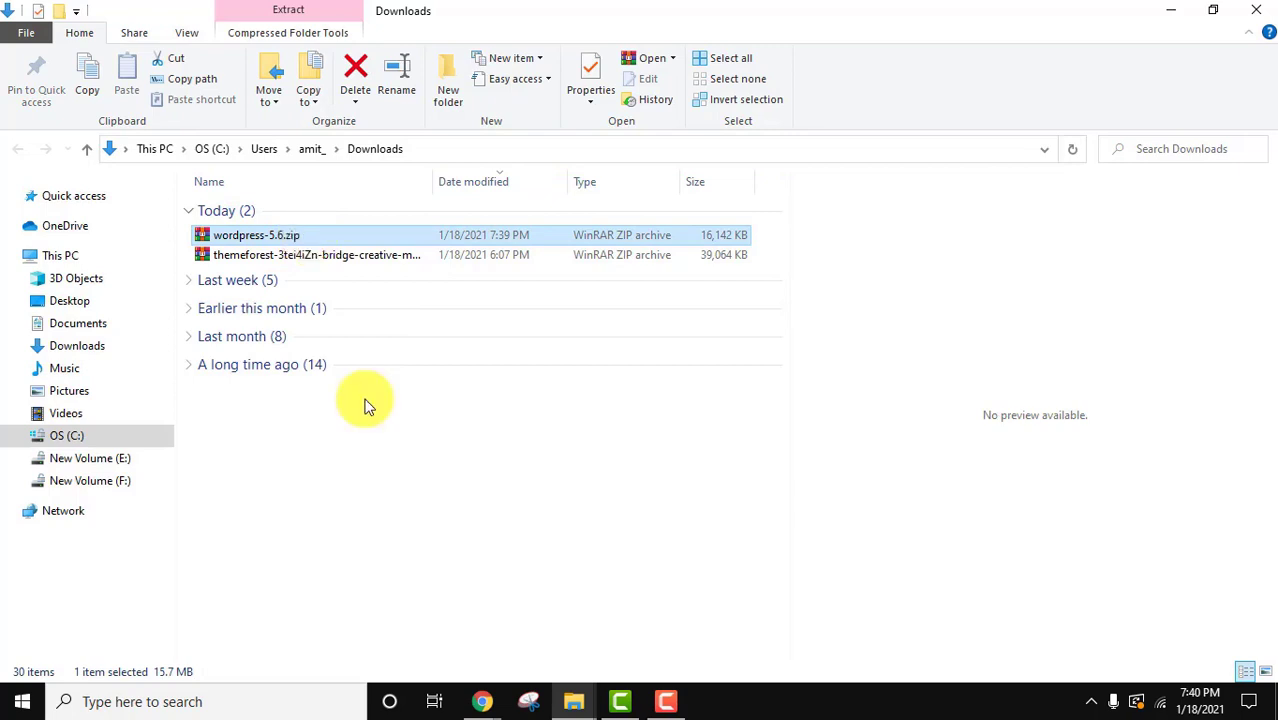
pyautogui.click(484, 702)
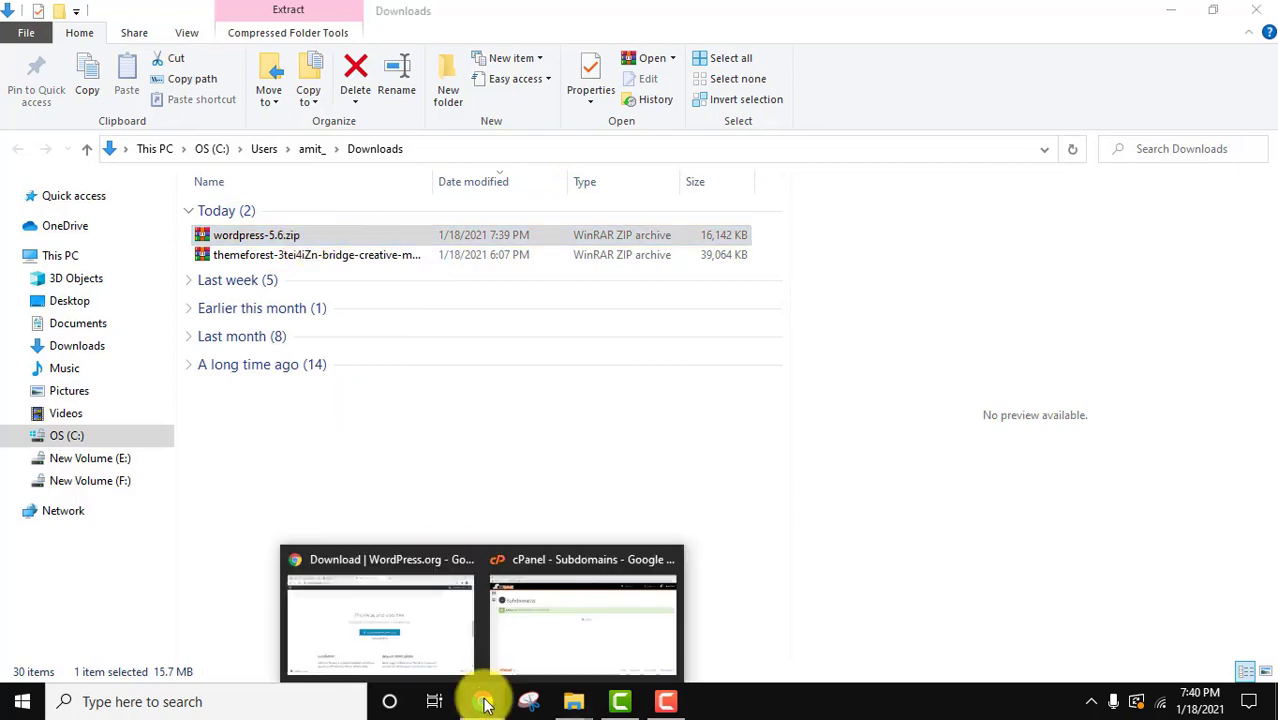
# Step: Switch back to the cPanel window and return to the cPanel home page via the logo
pyautogui.click(540, 615)
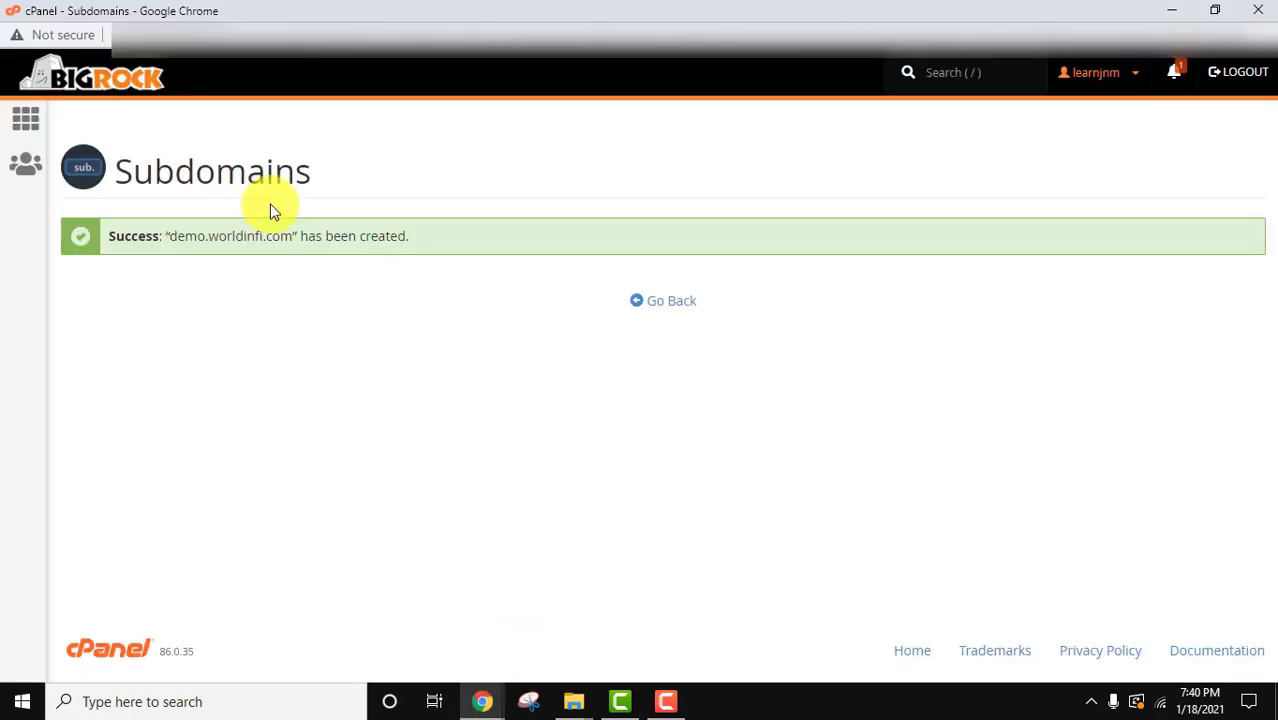
pyautogui.click(40, 88)
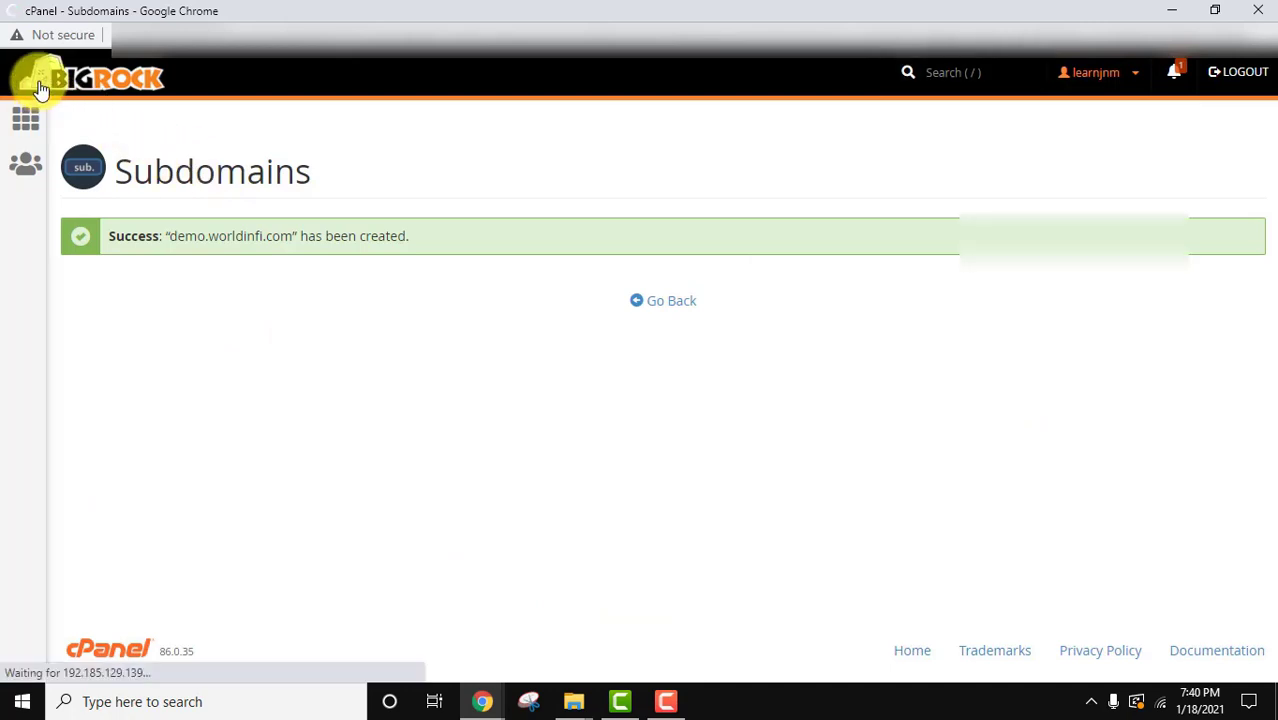
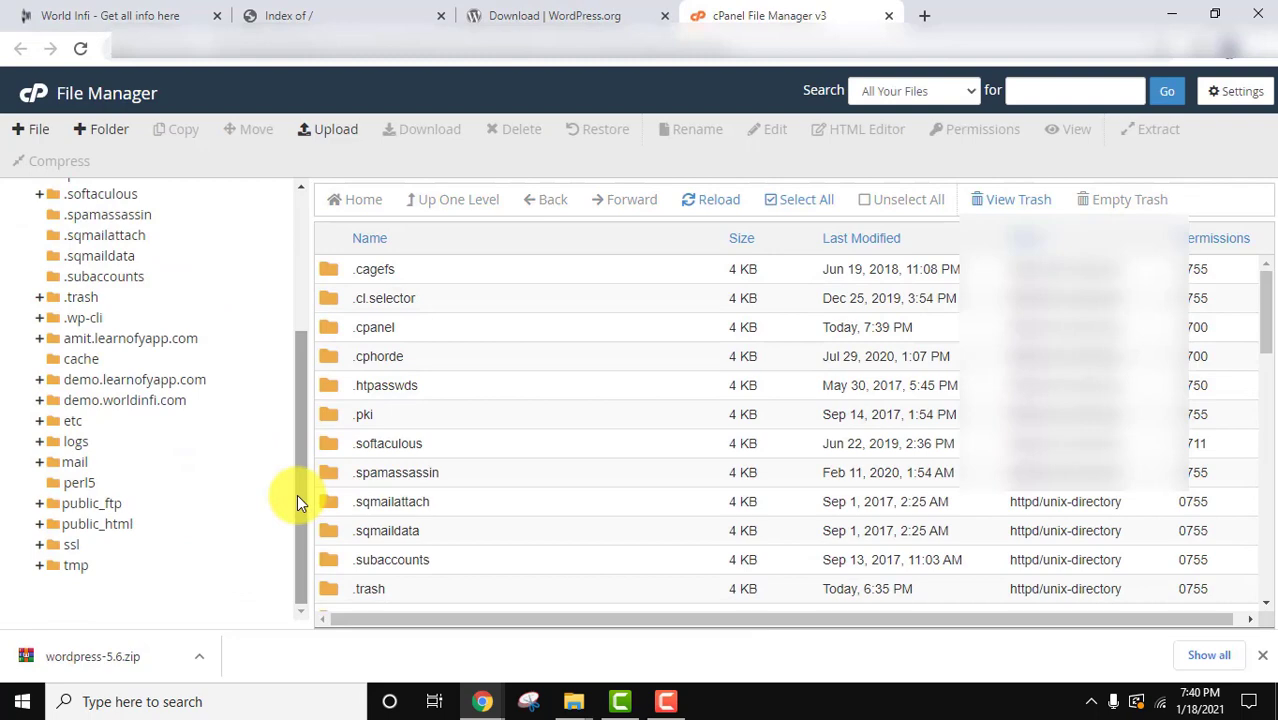
# Step: Browse into public_html and open the demo.worldinfi.com subdomain folder
pyautogui.click(118, 526)
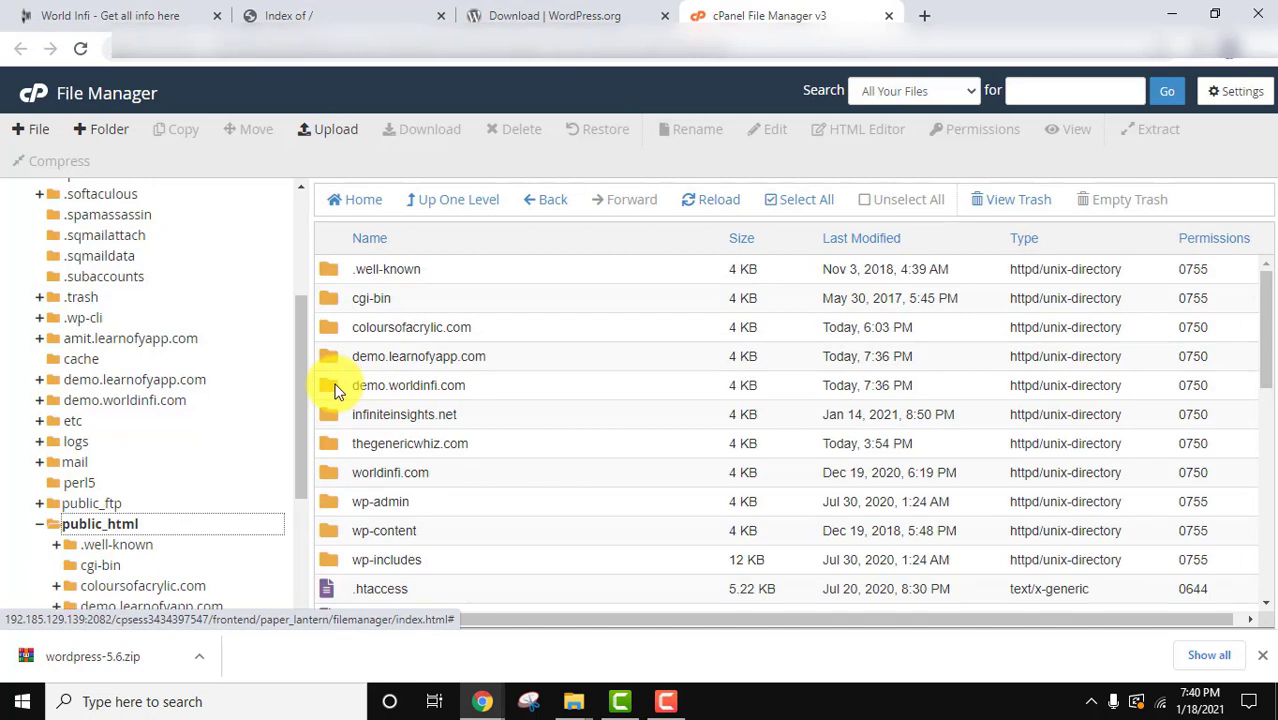
pyautogui.click(440, 386)
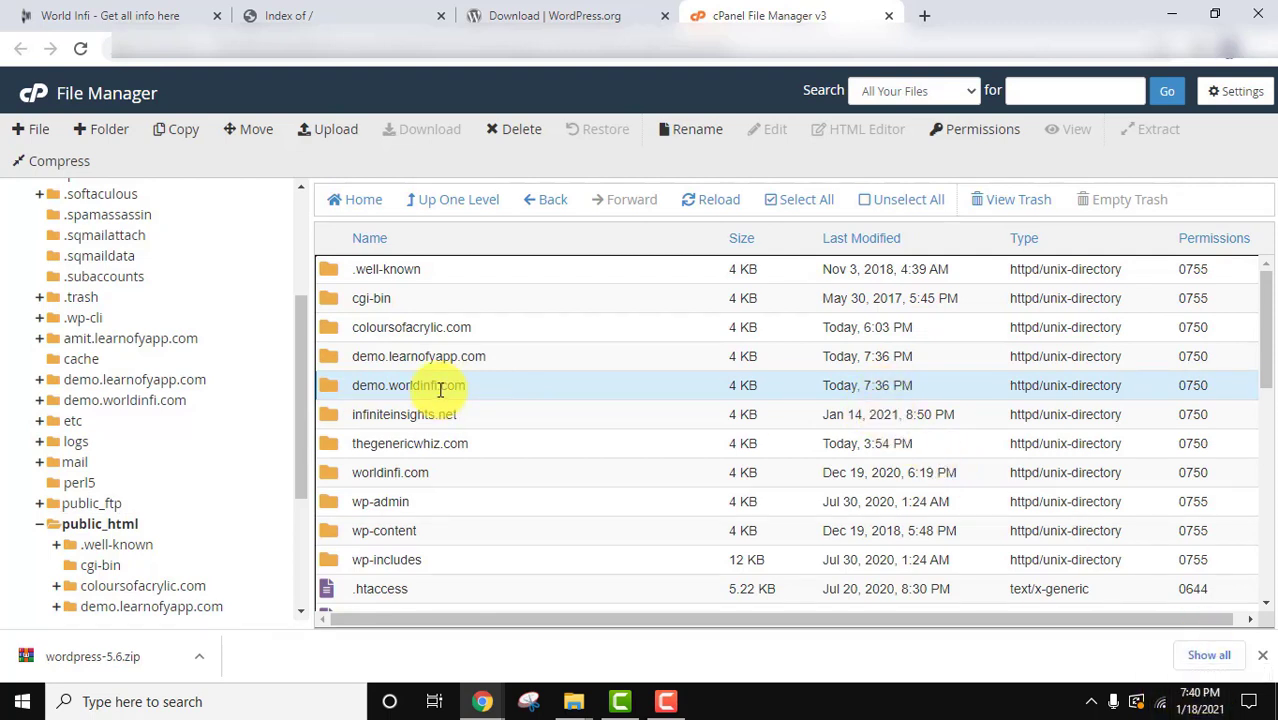
pyautogui.doubleClick(337, 388)
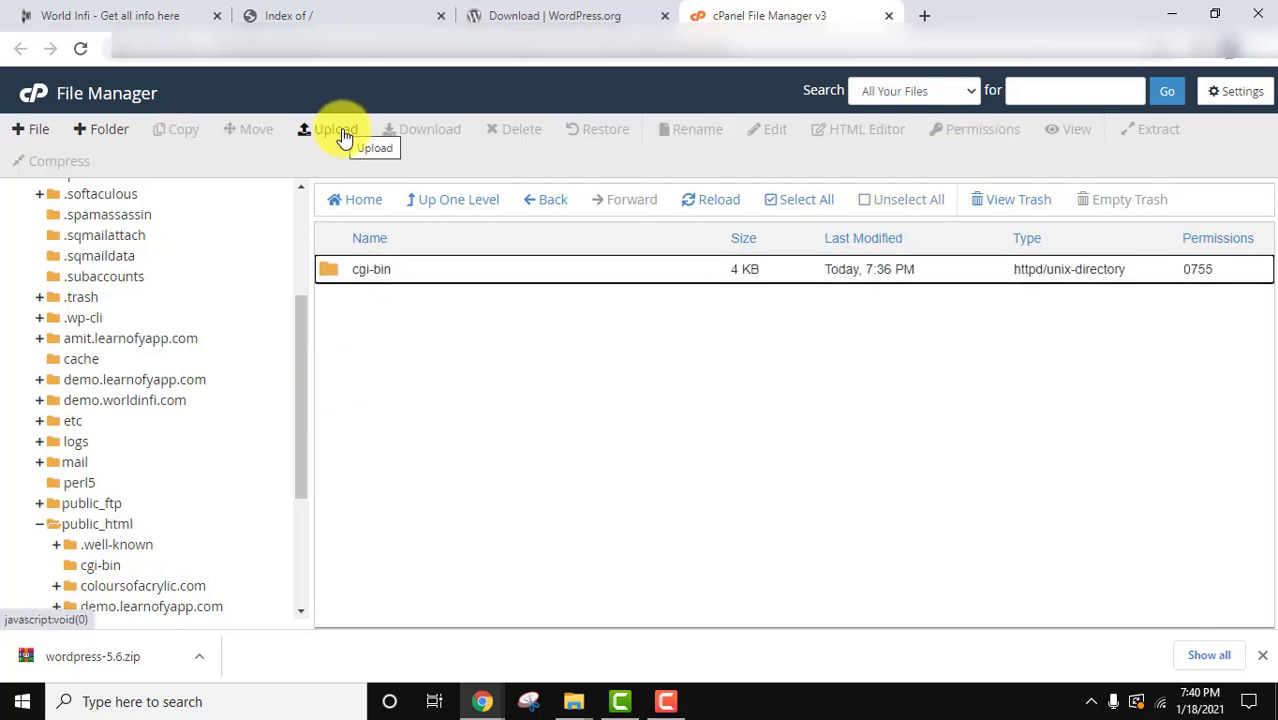
pyautogui.click(571, 701)
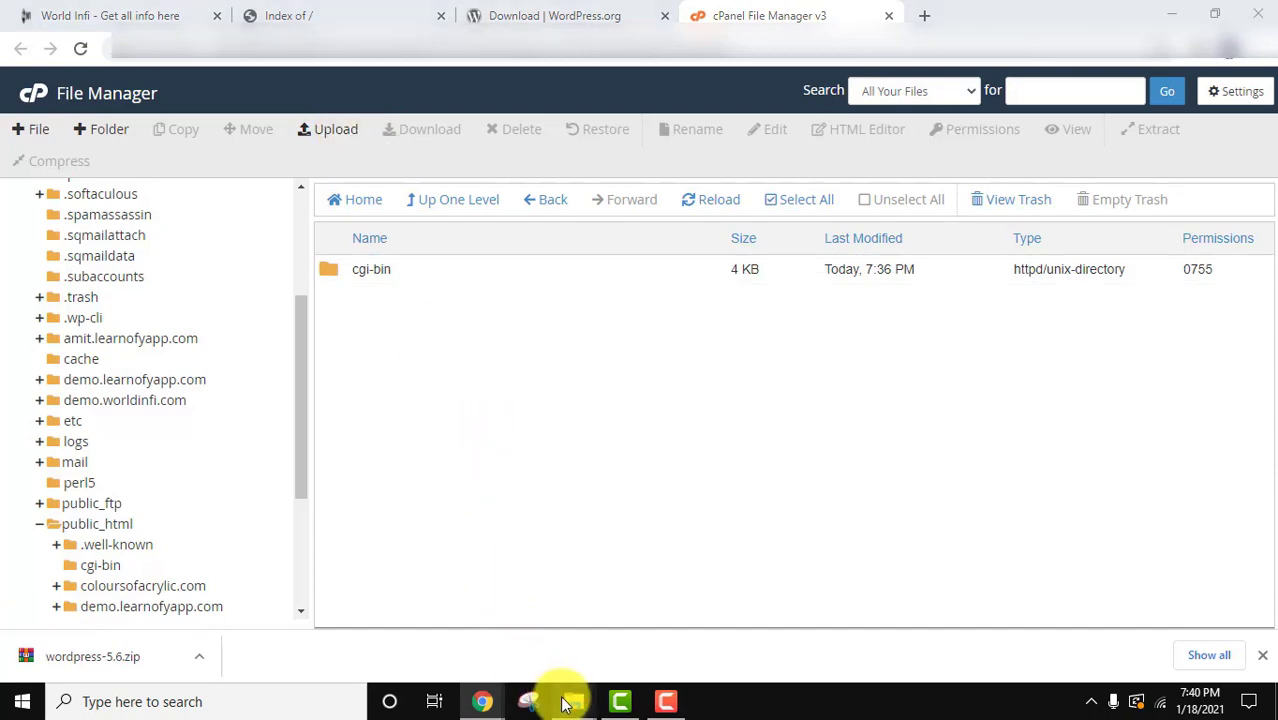
pyautogui.click(639, 632)
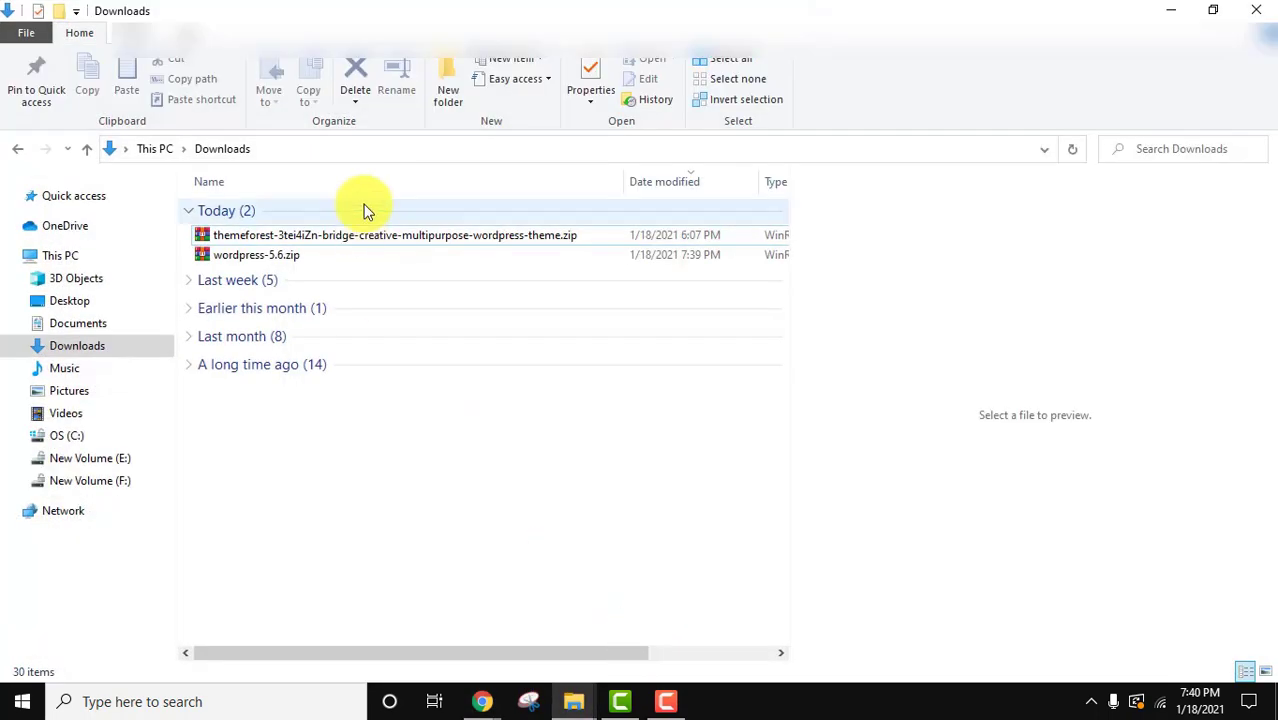
pyautogui.click(324, 253)
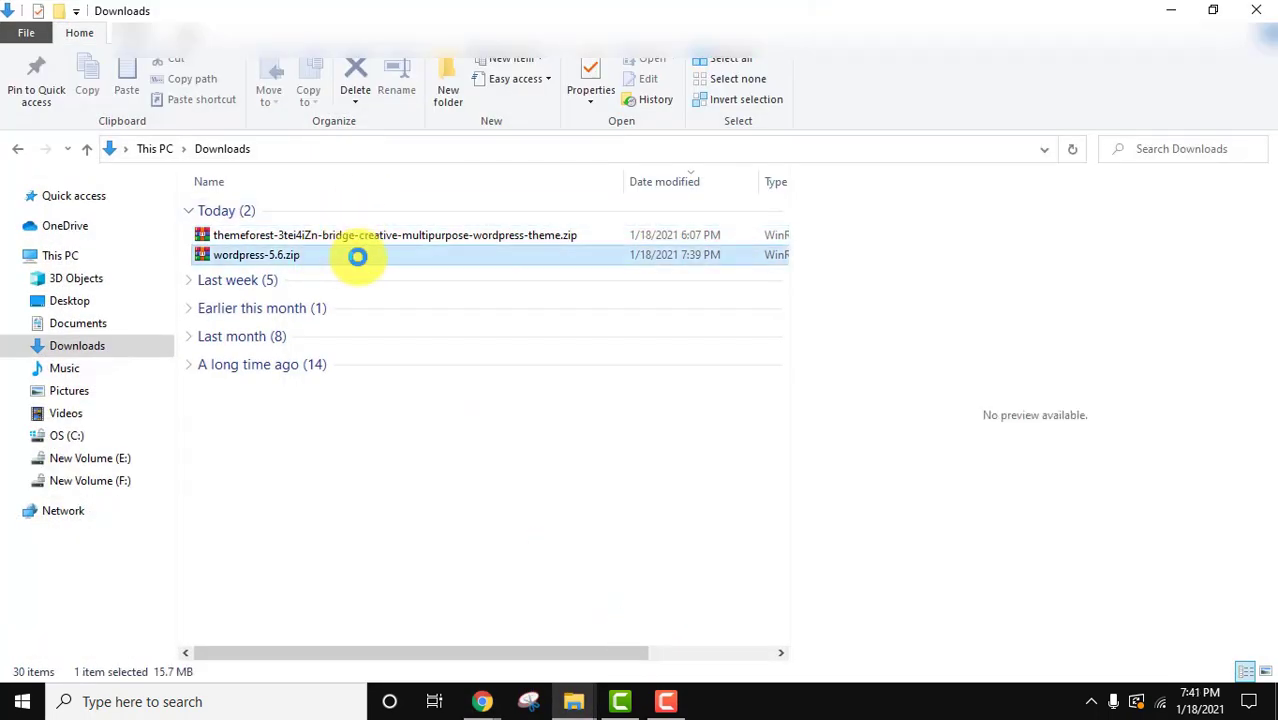
pyautogui.click(447, 149)
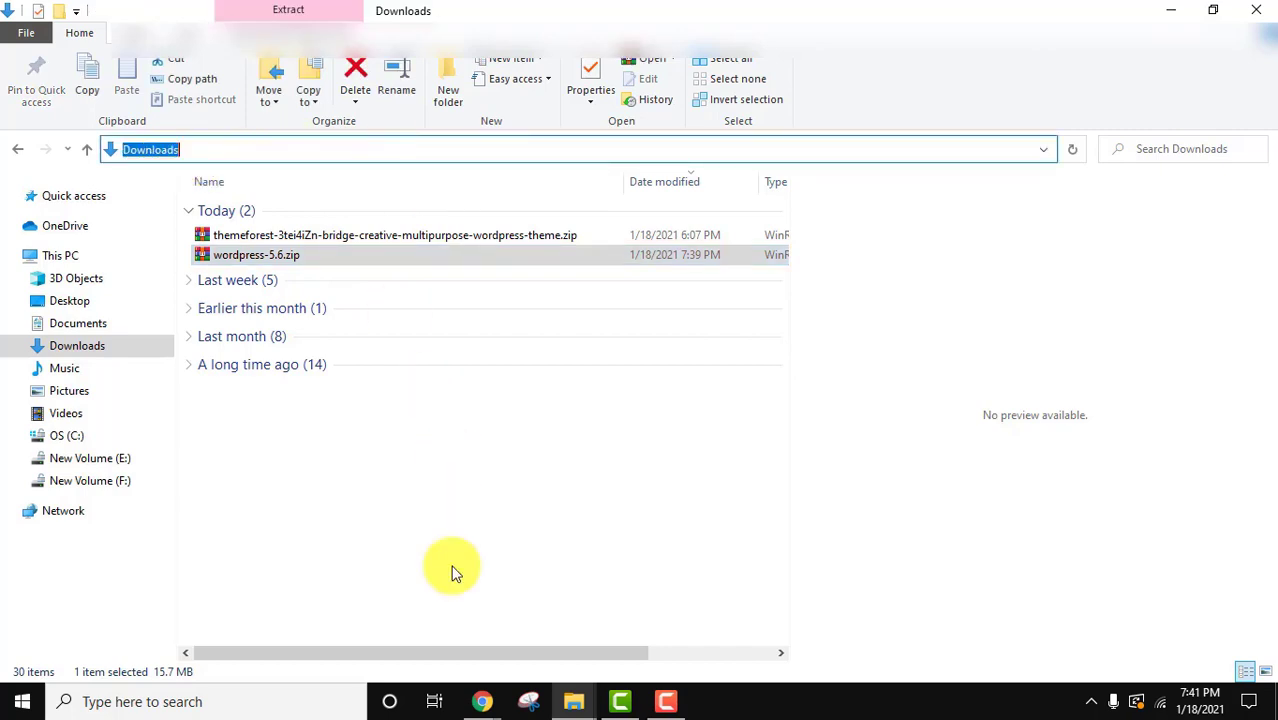
pyautogui.click(480, 702)
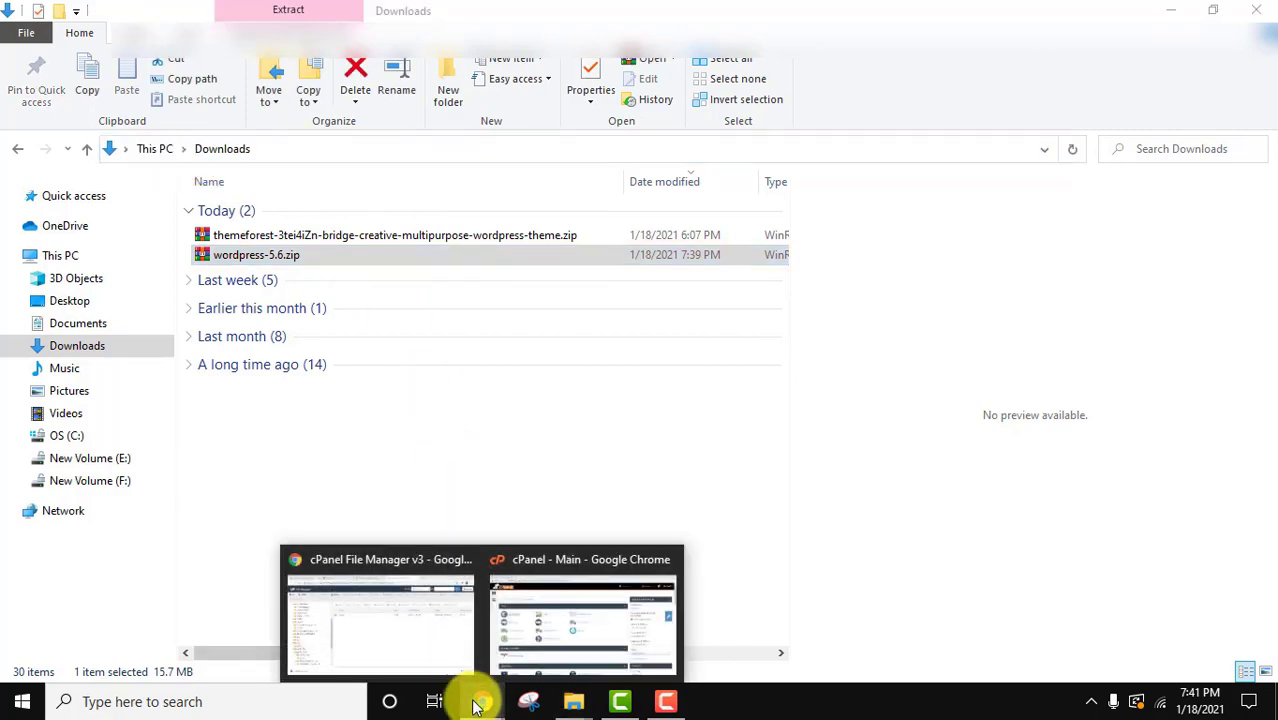
pyautogui.click(416, 625)
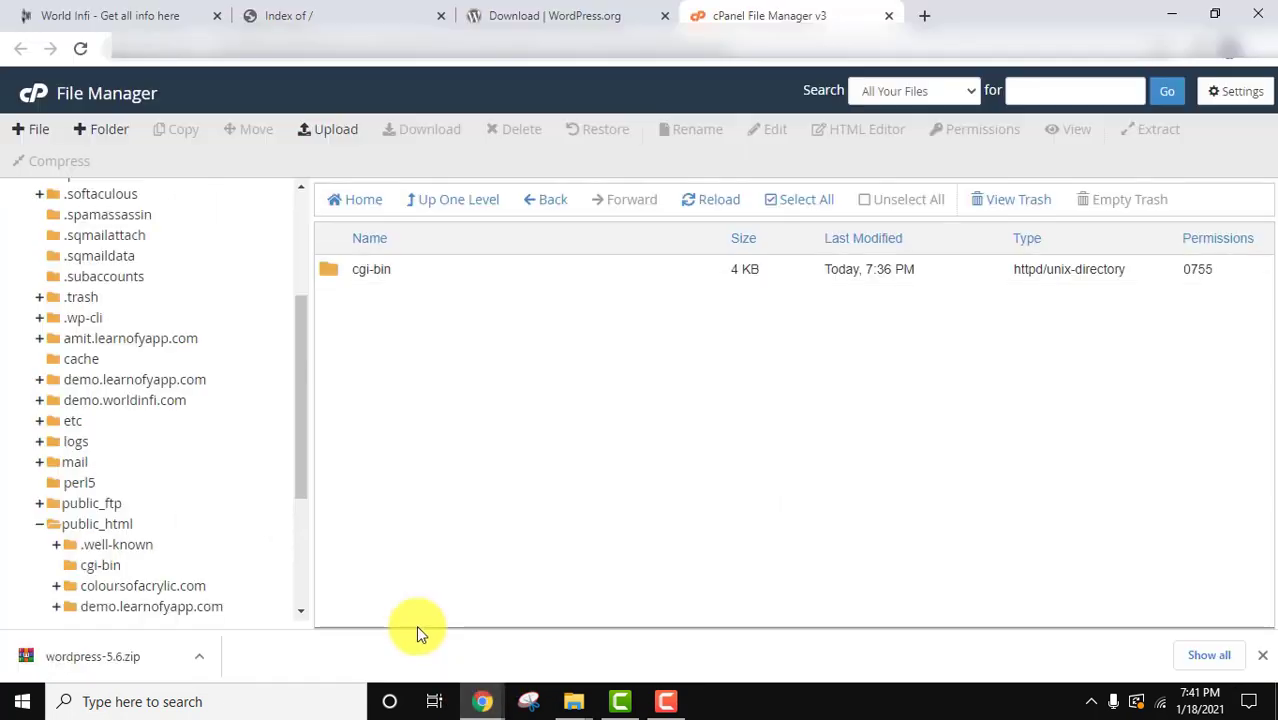
# Step: Upload wordpress-5.6.zip (15.76 MB) from Downloads into demo.worldinfi.com and return to the listing
pyautogui.click(352, 139)
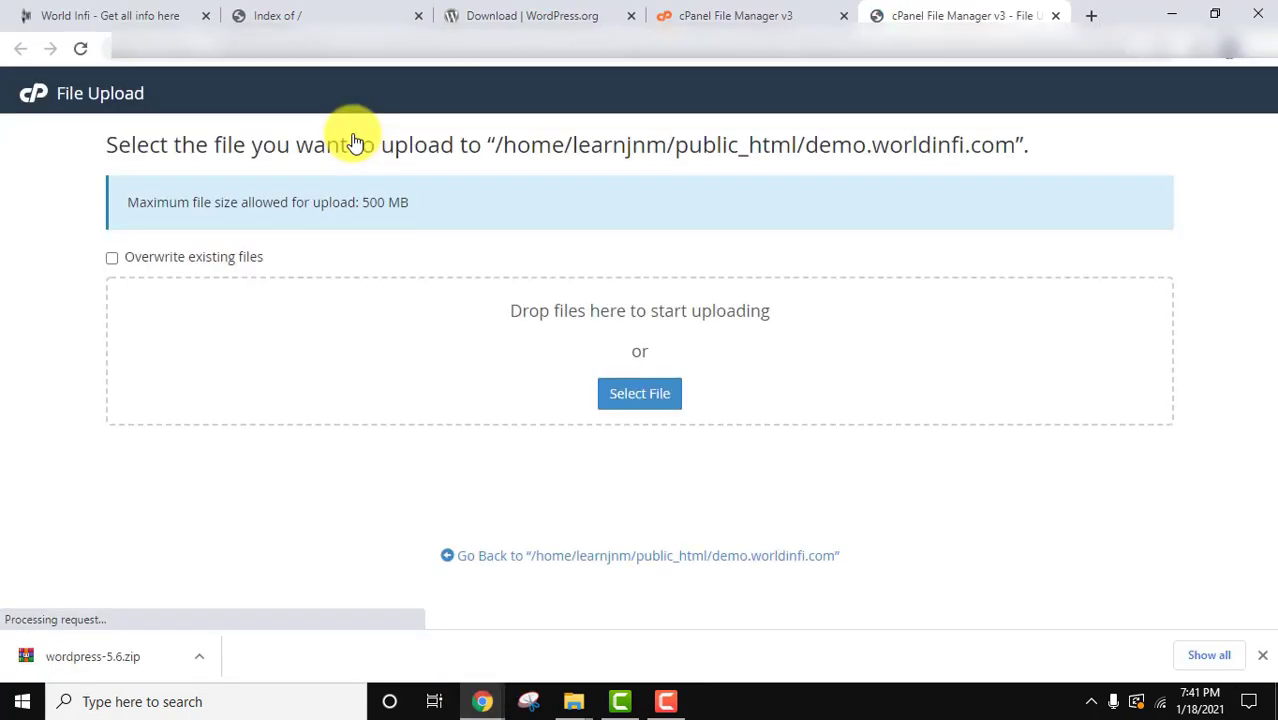
pyautogui.click(658, 406)
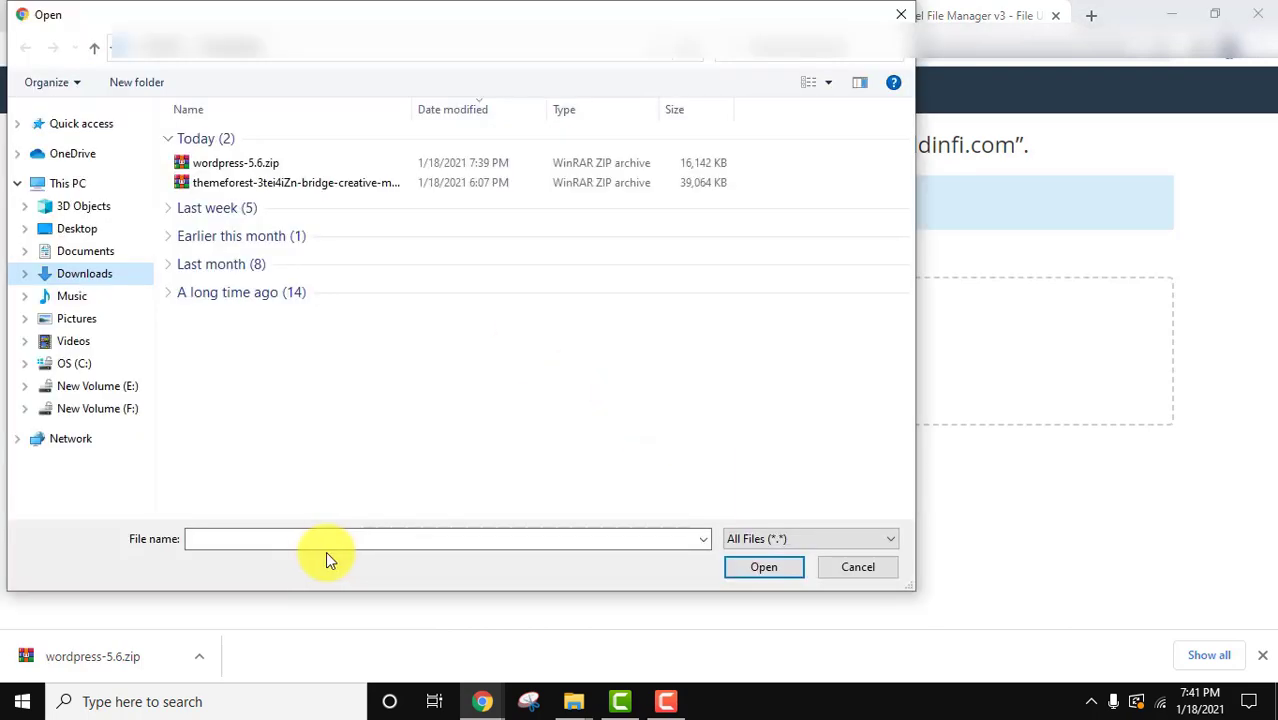
pyautogui.click(252, 168)
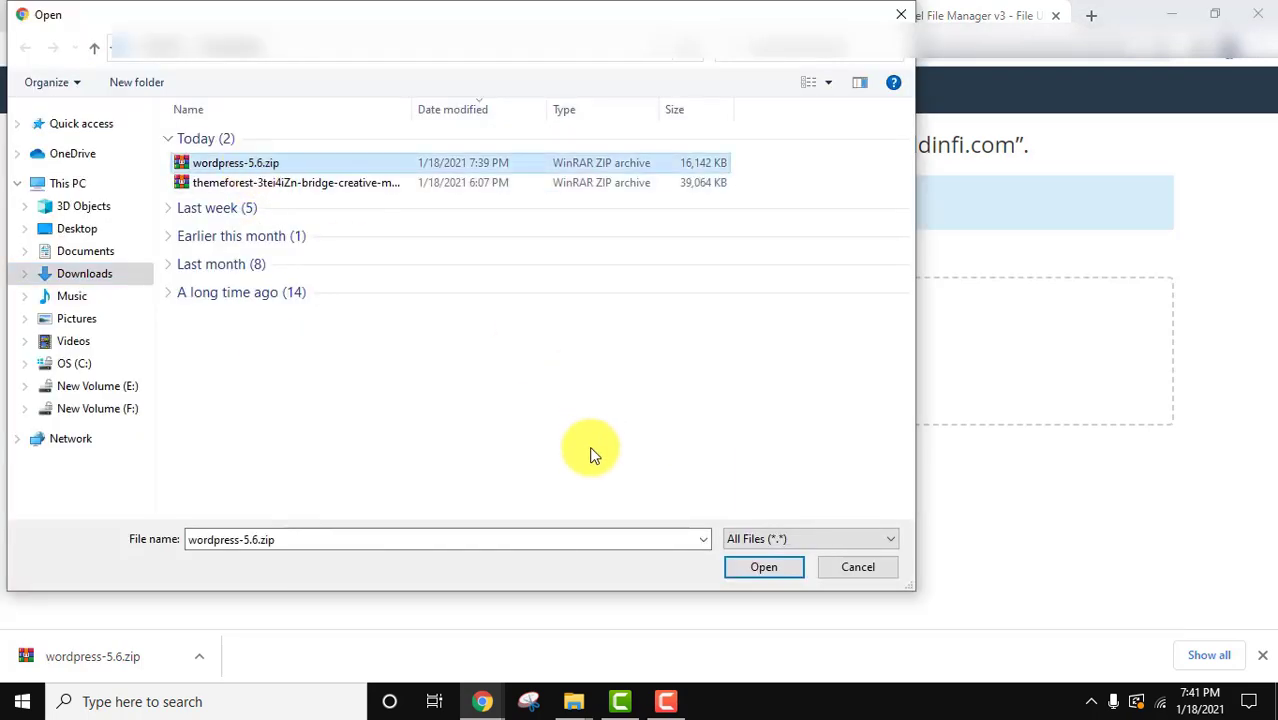
pyautogui.click(765, 569)
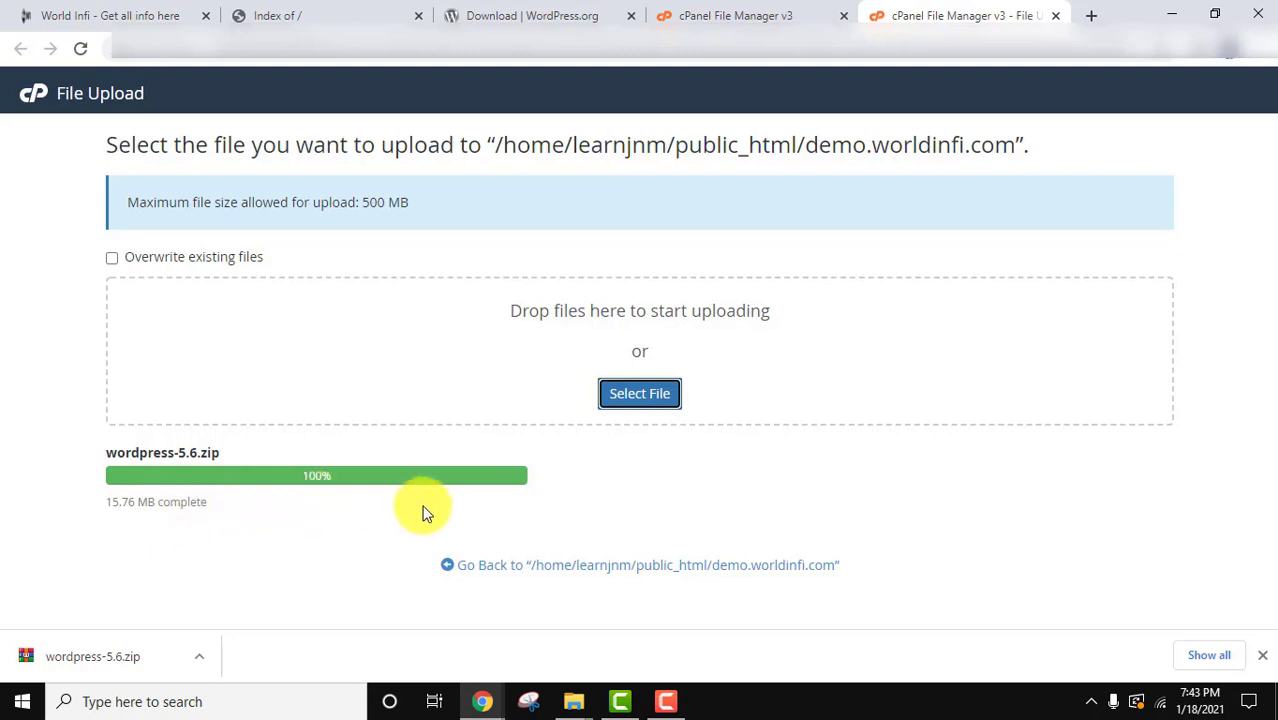
pyautogui.click(563, 571)
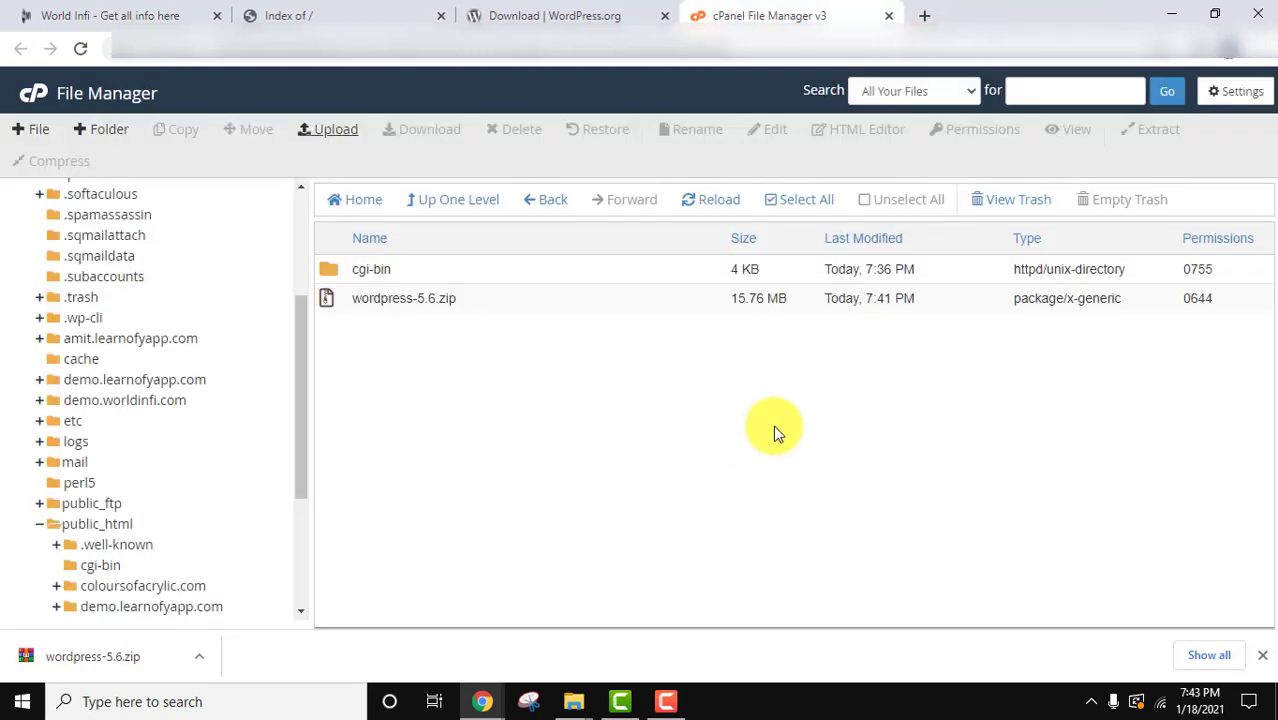
# Step: Extract wordpress-5.6.zip in place, producing a wordpress folder in demo.worldinfi.com
pyautogui.moveTo(302, 482); pyautogui.dragTo(302, 580)
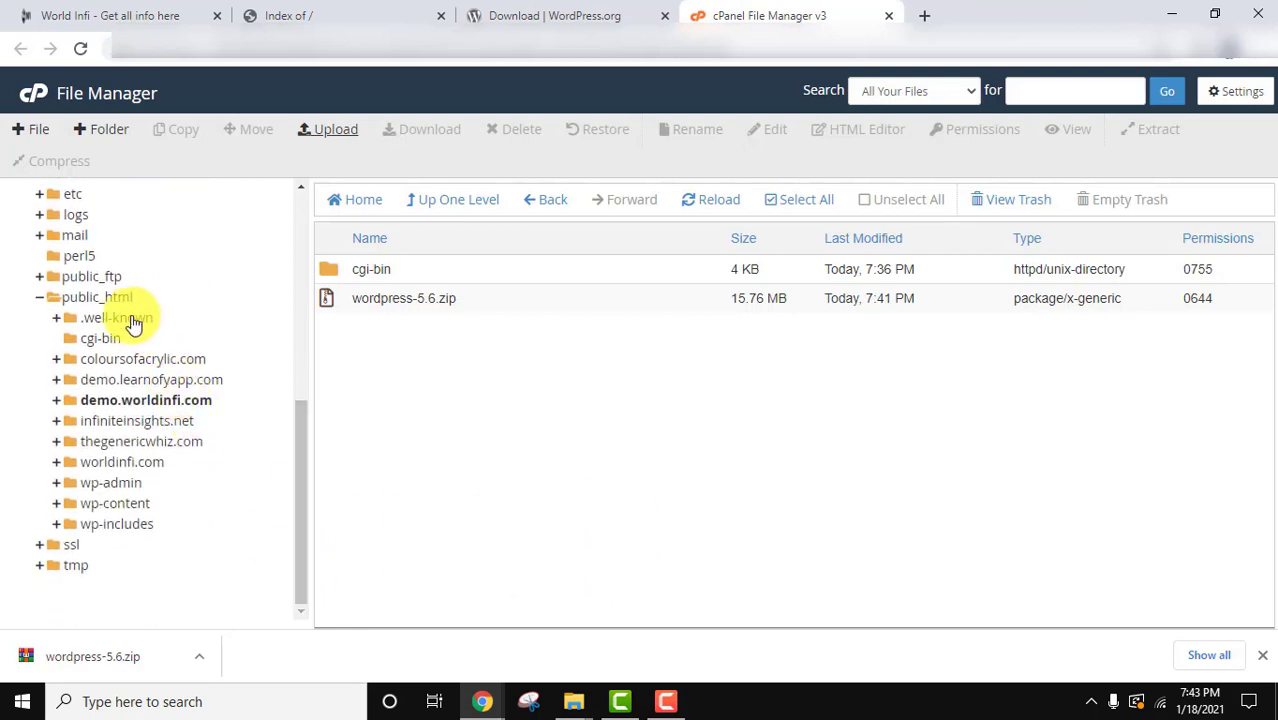
pyautogui.click(387, 300)
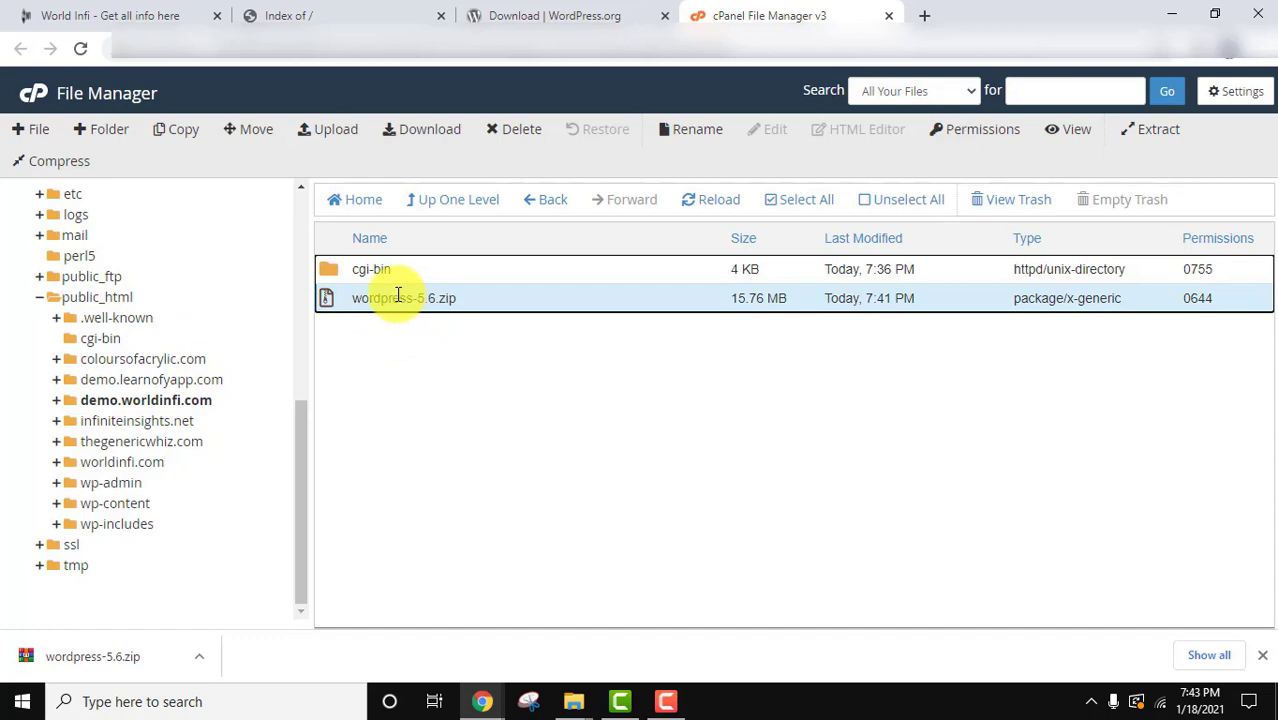
pyautogui.rightClick(398, 296)
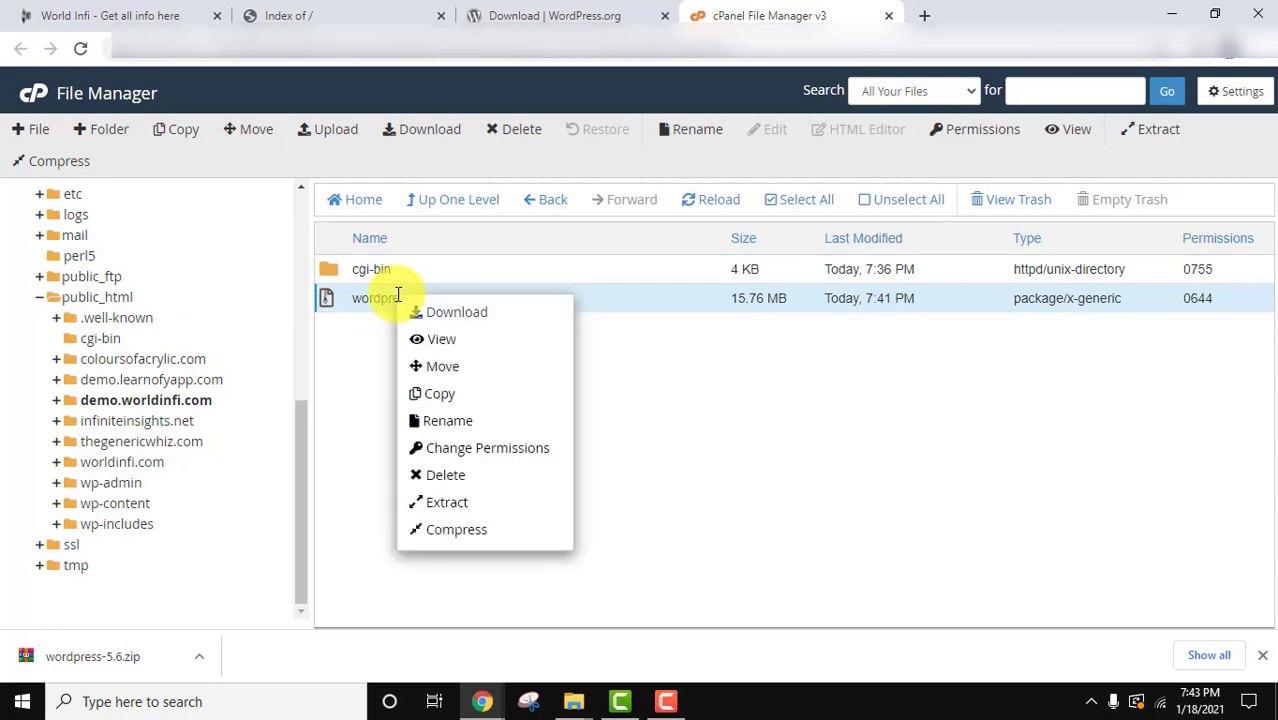
pyautogui.click(485, 511)
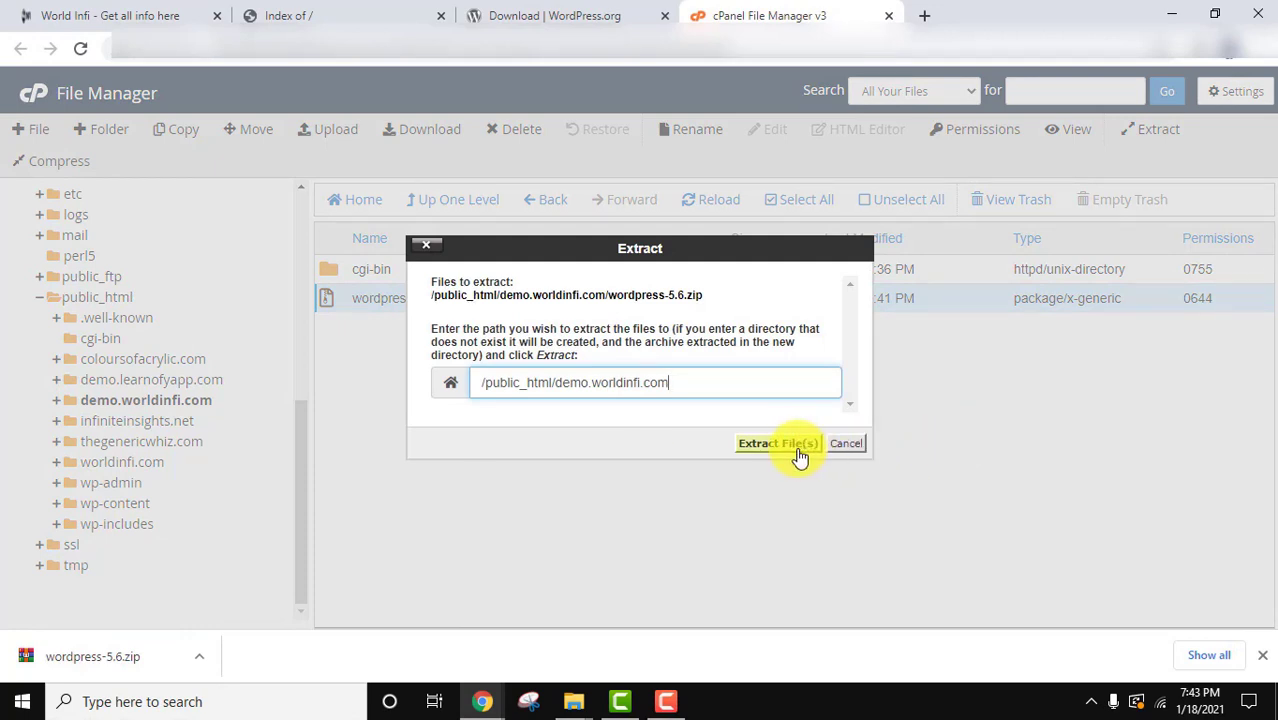
pyautogui.click(799, 448)
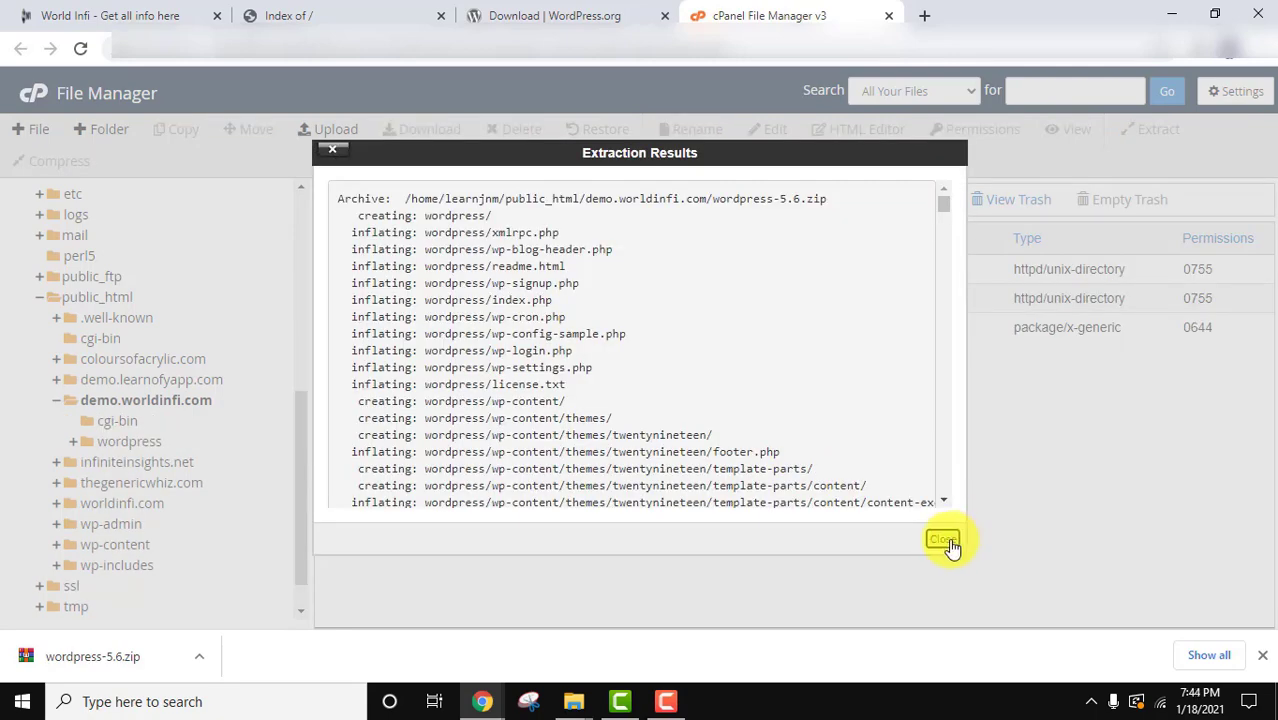
pyautogui.click(944, 540)
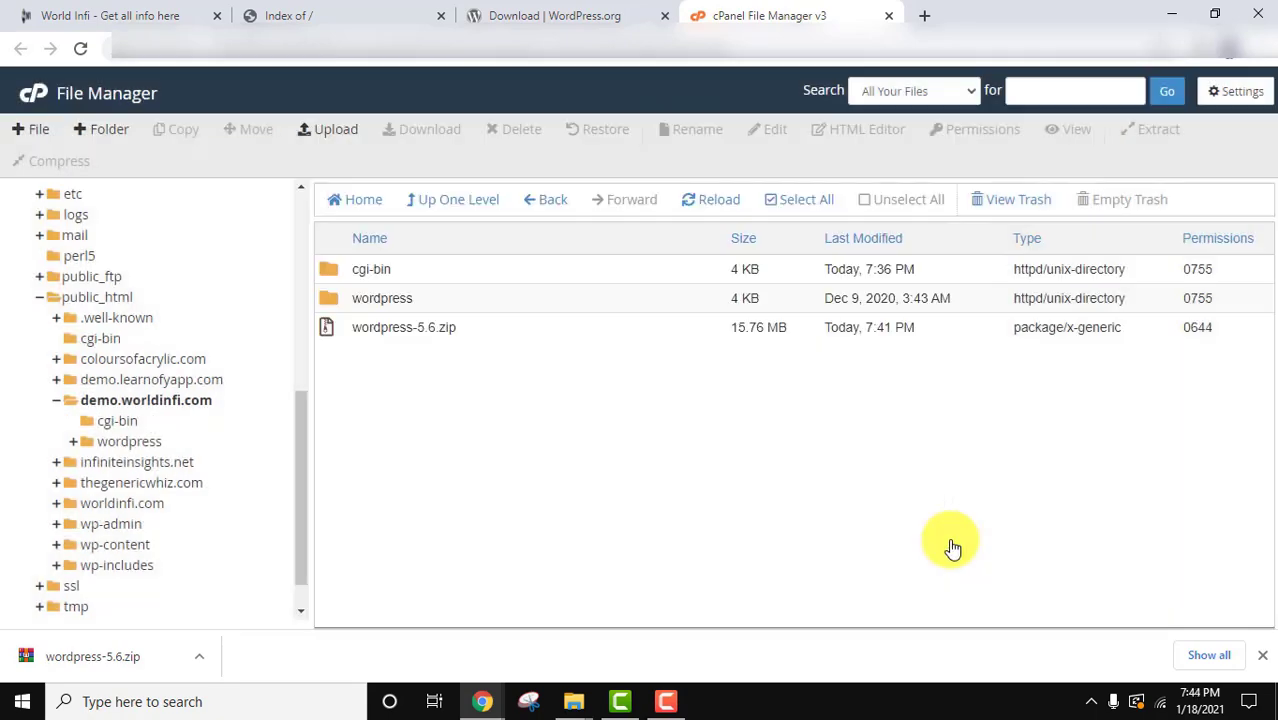
# Step: Delete the wordpress-5.6.zip archive from demo.worldinfi.com
pyautogui.click(334, 335)
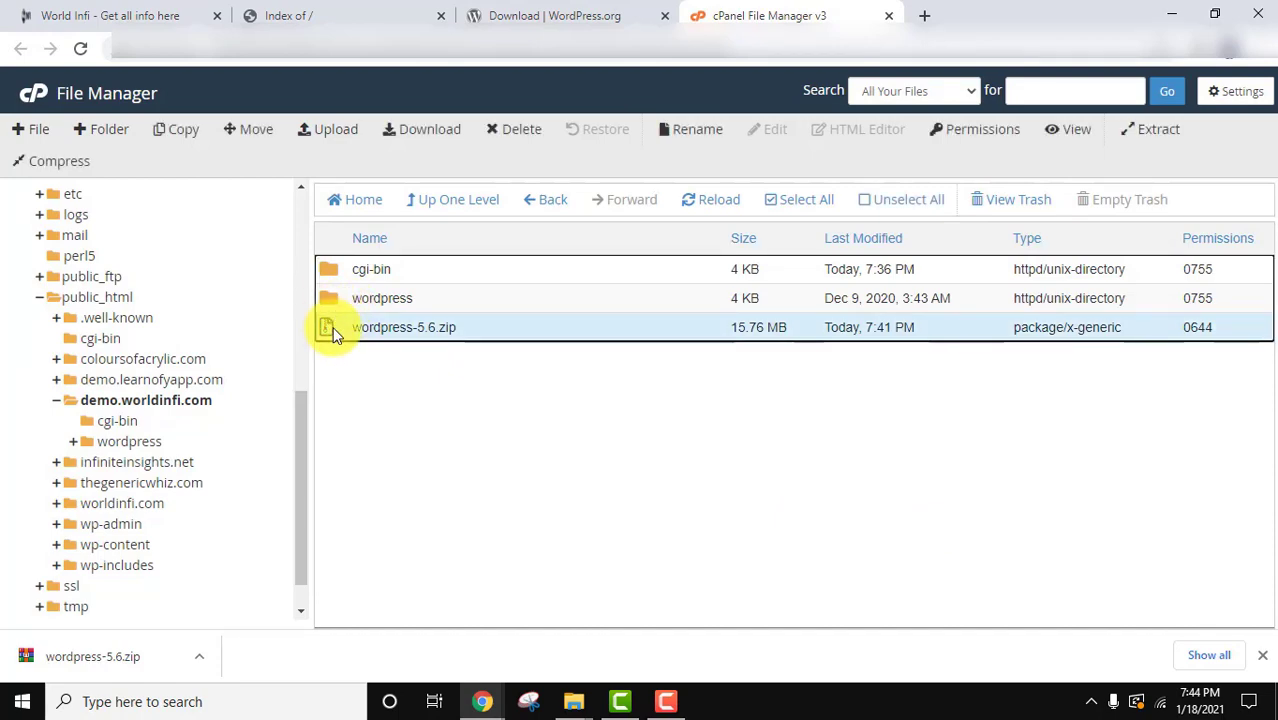
pyautogui.rightClick(334, 335)
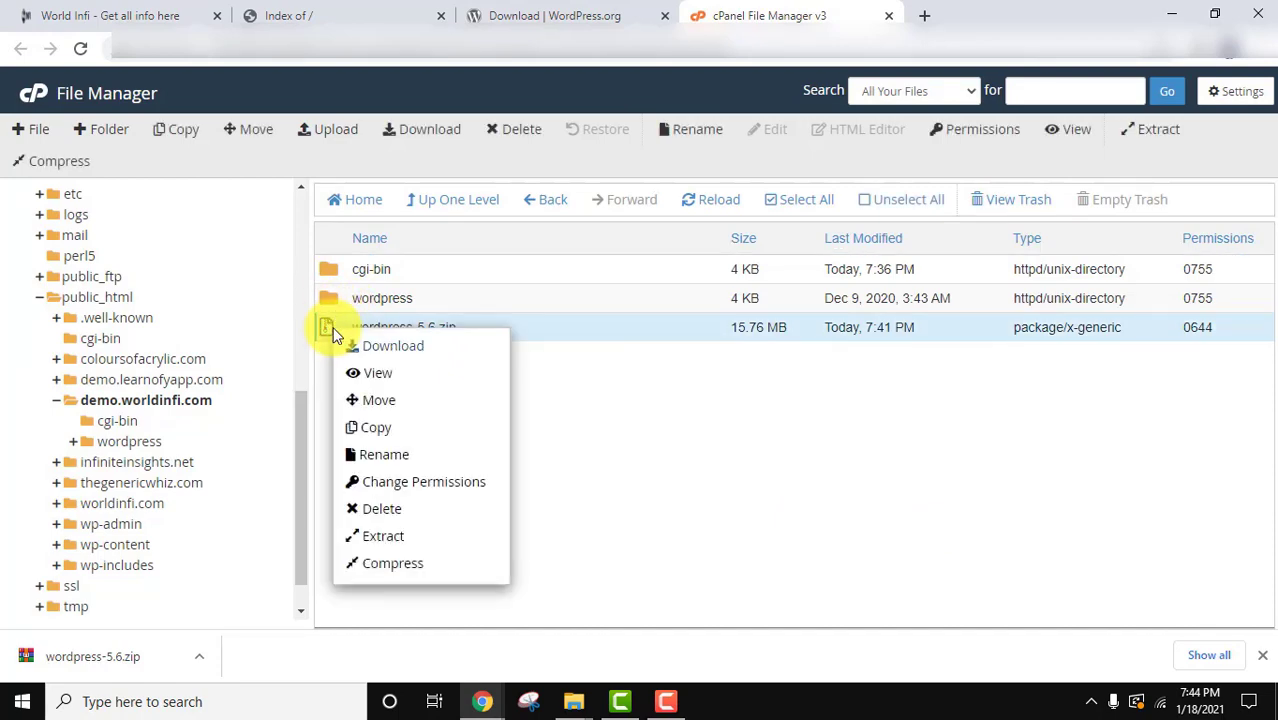
pyautogui.click(398, 511)
pyautogui.click(796, 406)
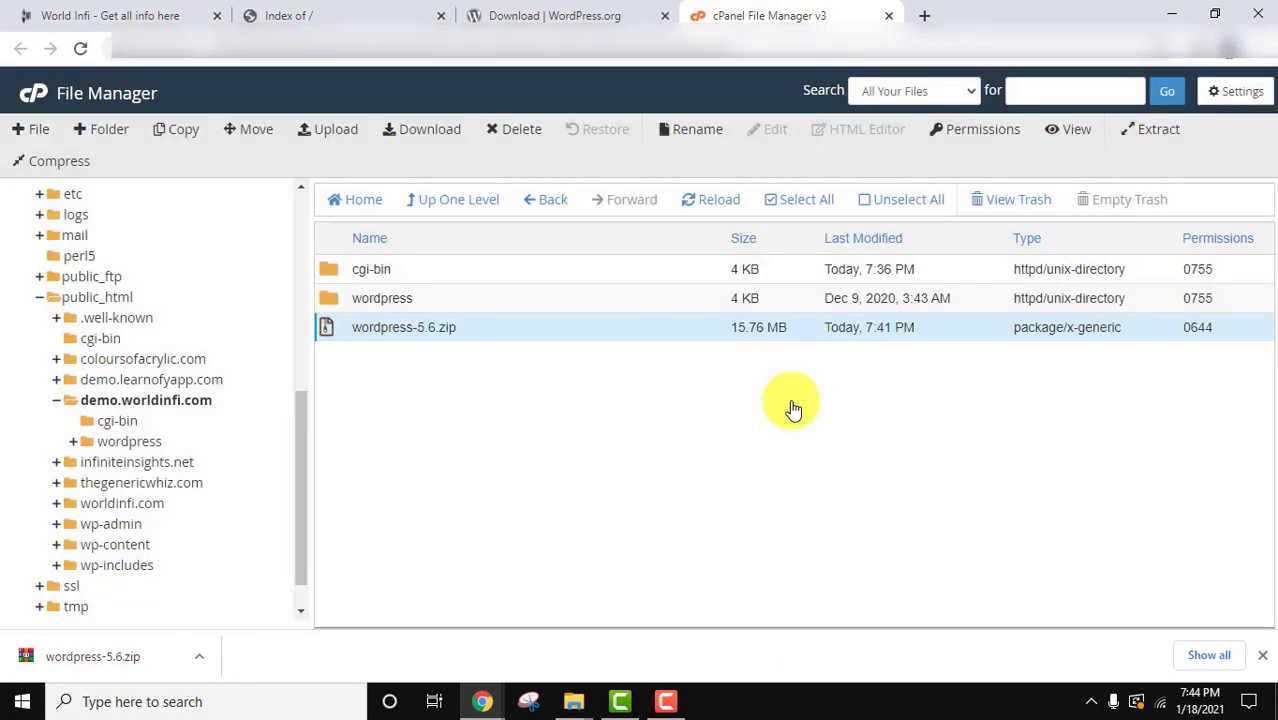
# Step: Move all files from the wordpress folder up into demo.worldinfi.com
pyautogui.doubleClick(329, 301)
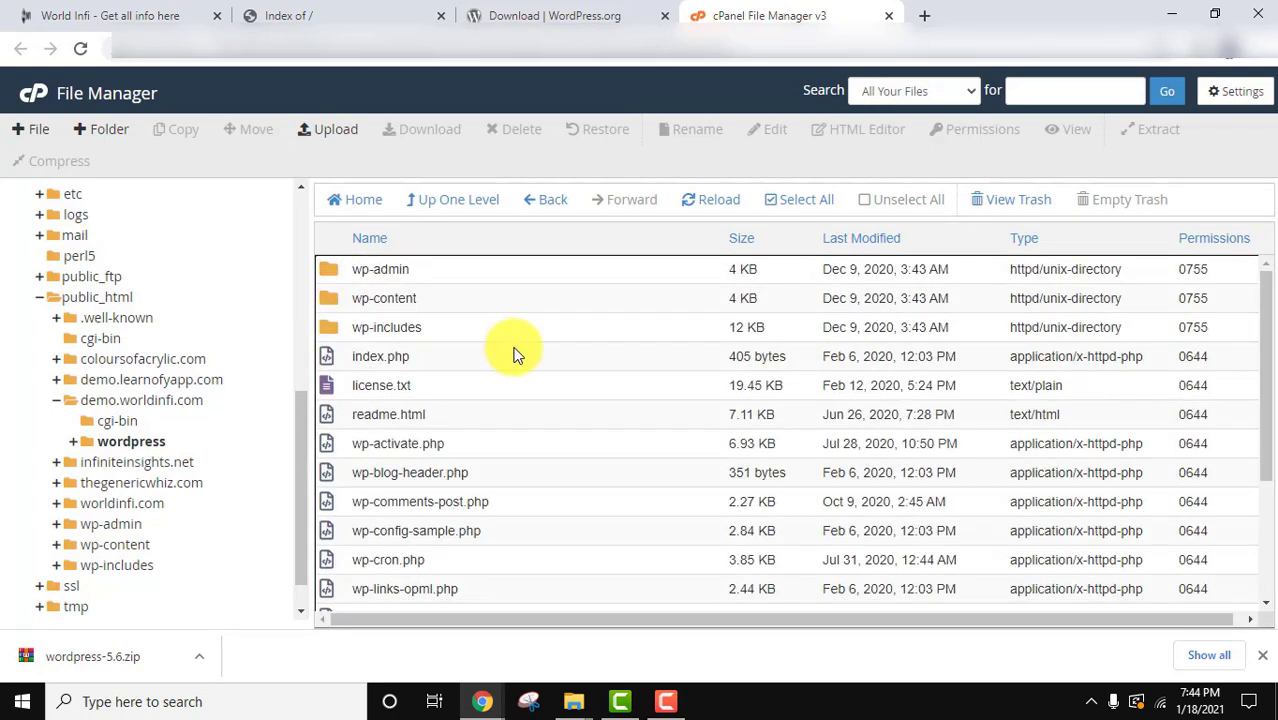
pyautogui.click(516, 356)
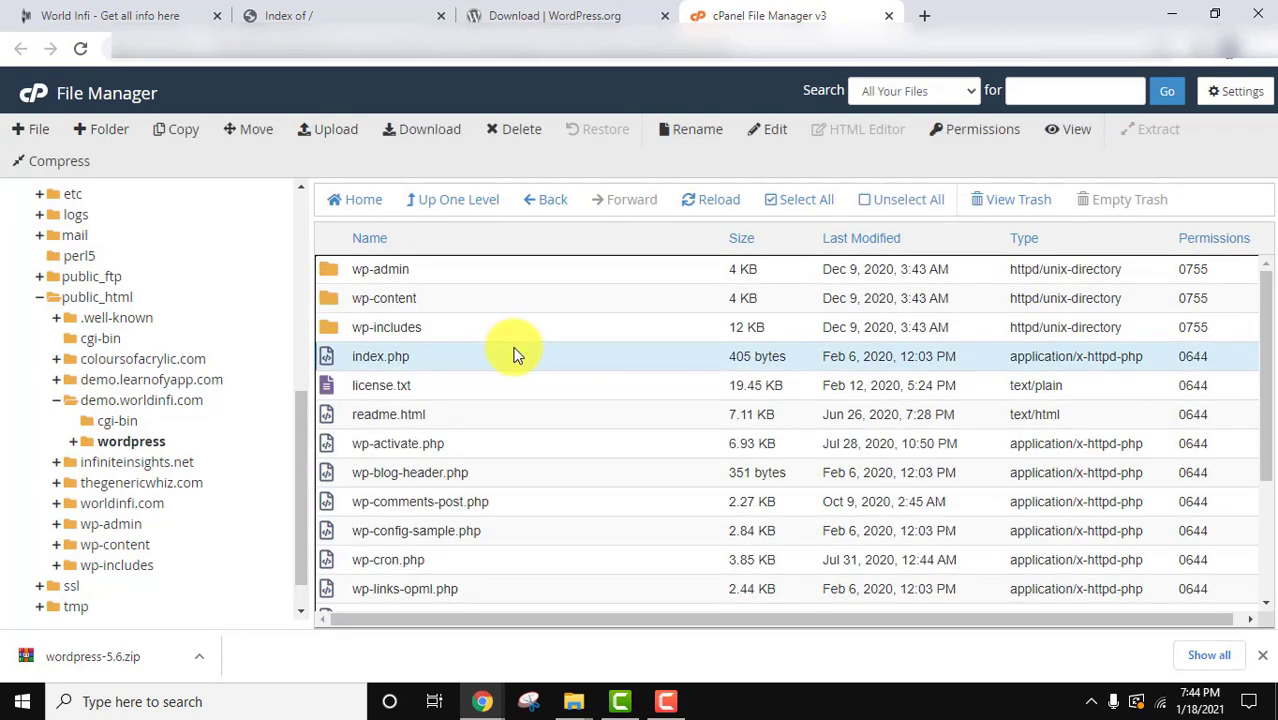
pyautogui.click(801, 209)
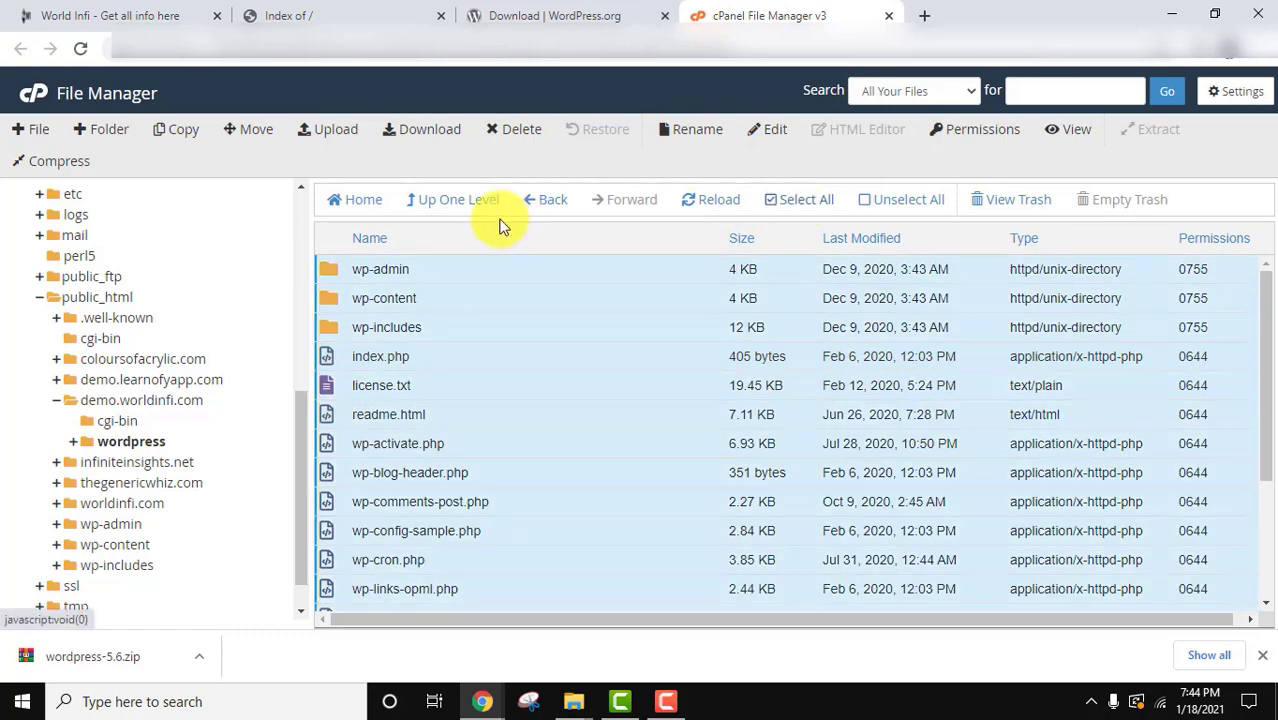
pyautogui.click(256, 130)
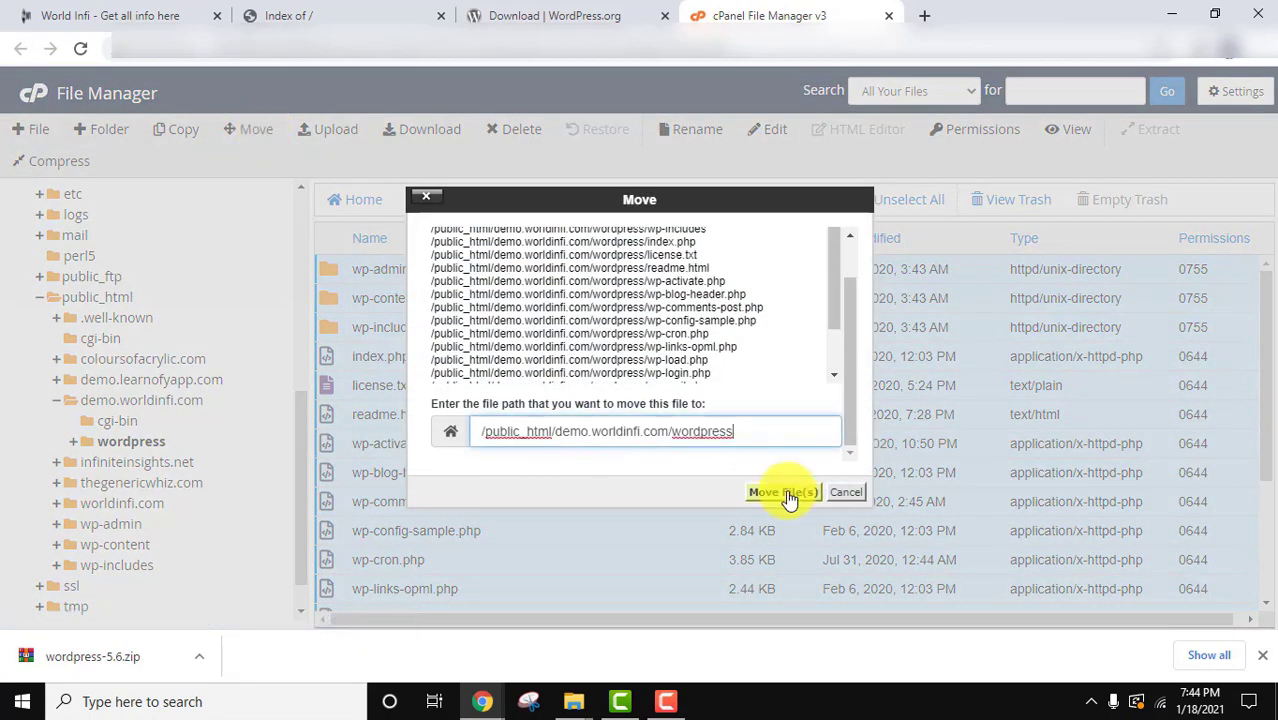
pyautogui.moveTo(673, 433); pyautogui.dragTo(760, 433)
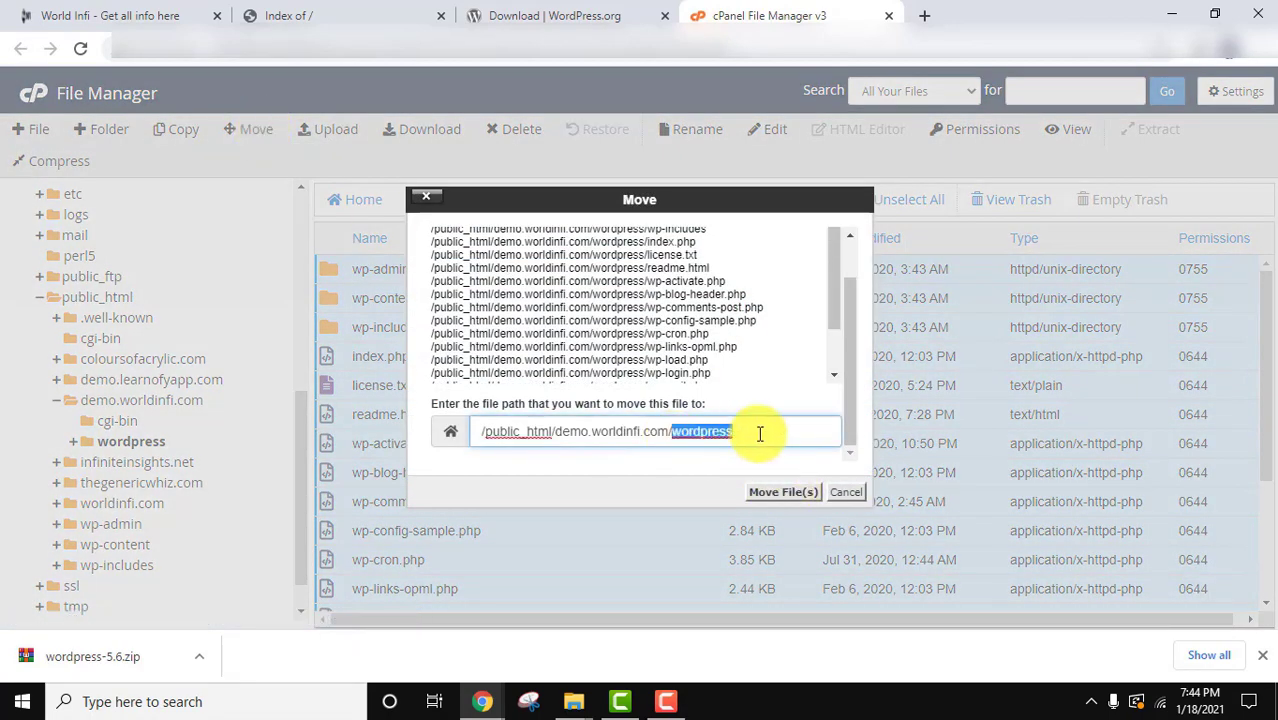
pyautogui.press('BackSpace')
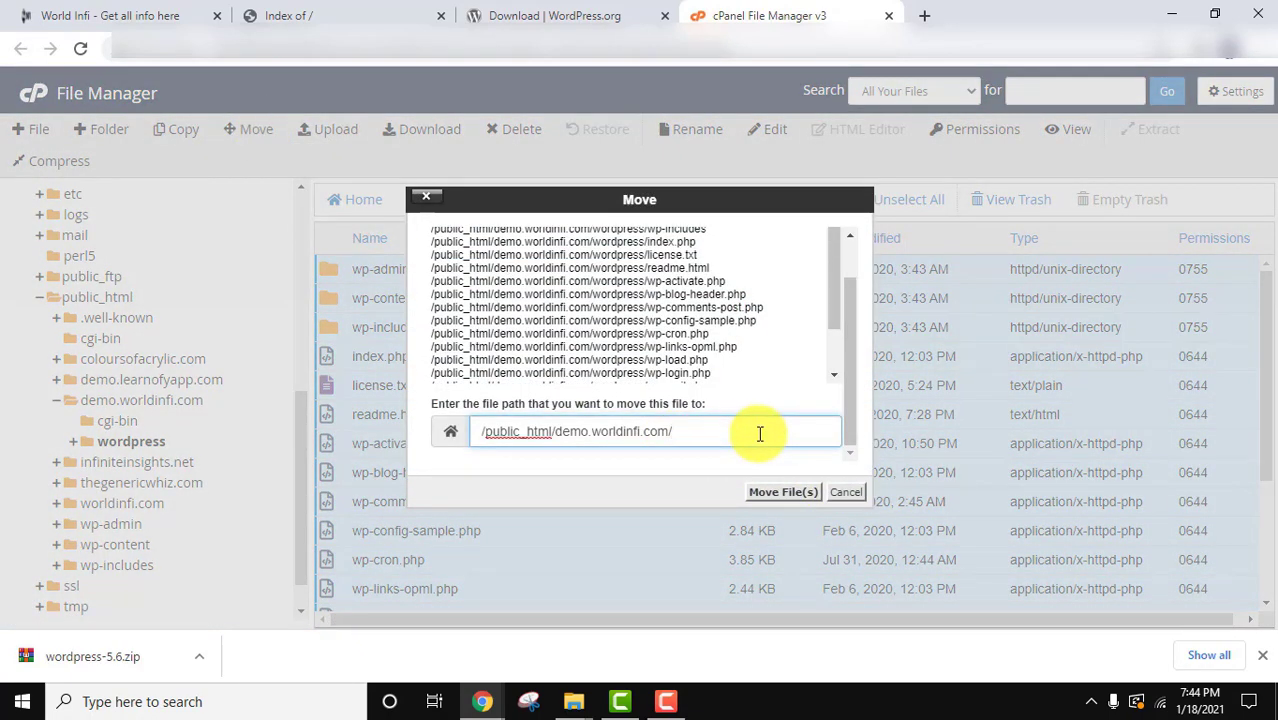
pyautogui.moveTo(727, 446); pyautogui.dragTo(697, 436)
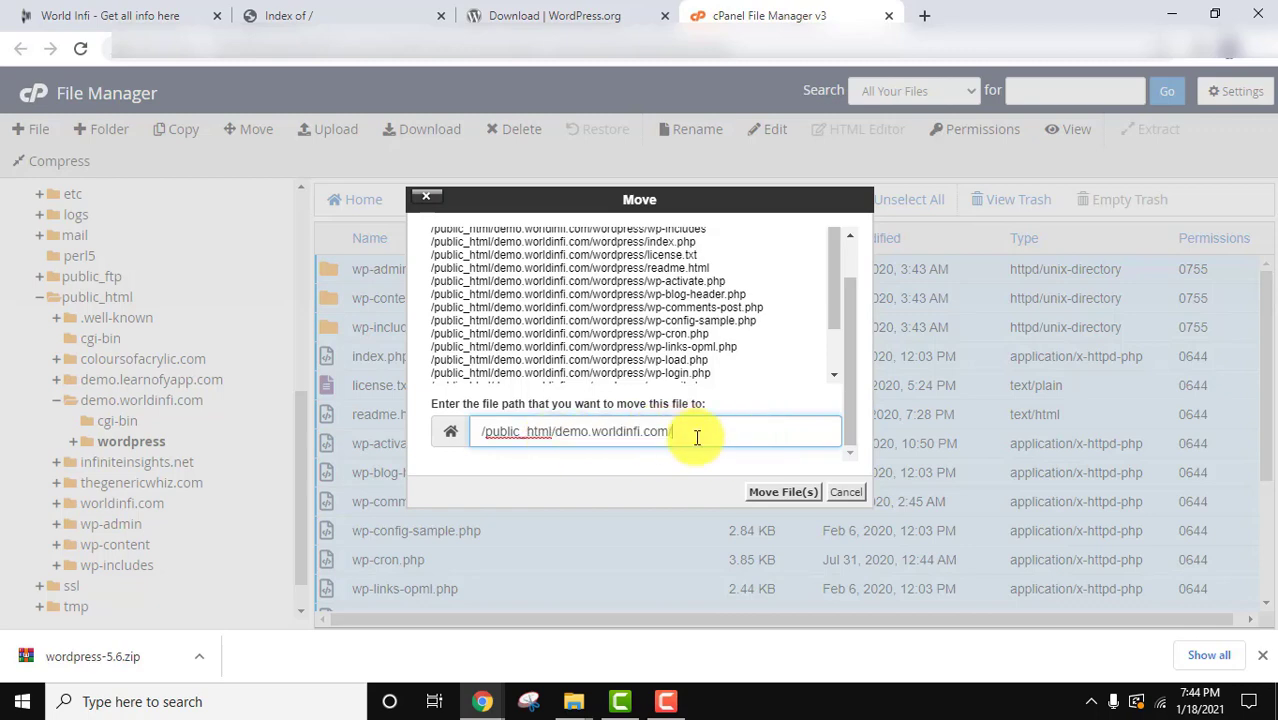
pyautogui.click(817, 496)
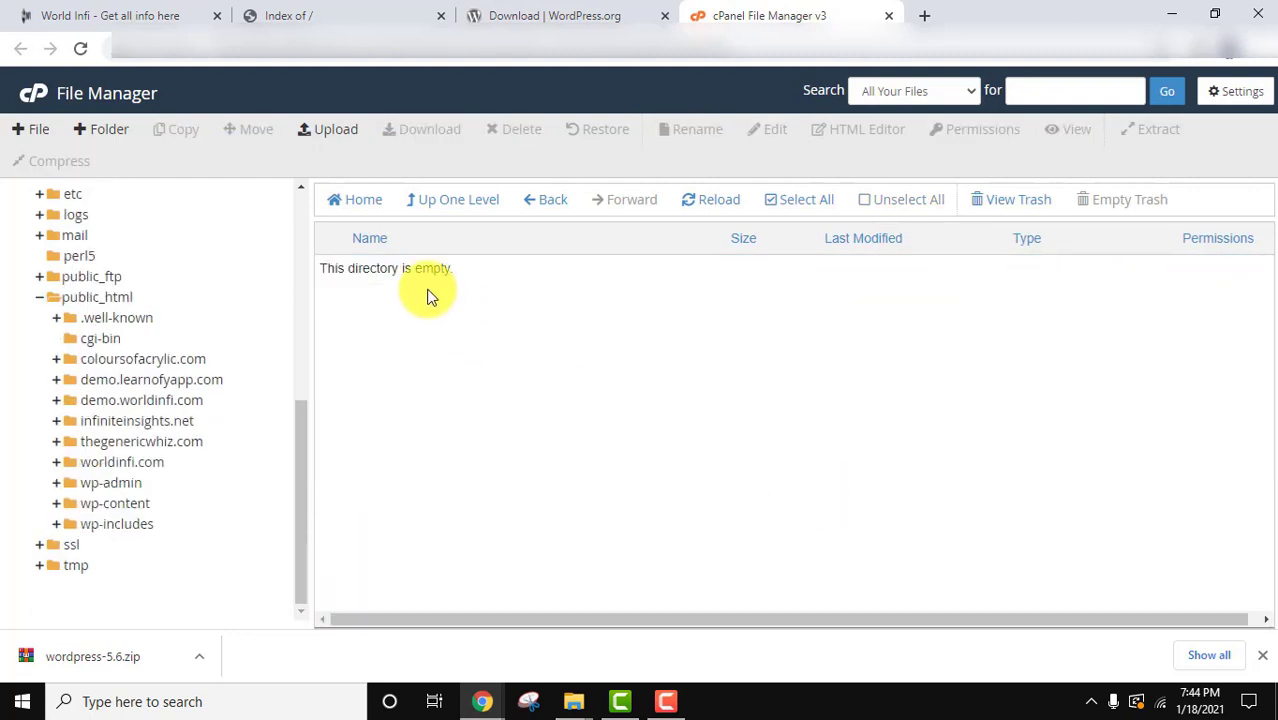
# Step: Delete the empty wordpress folder from demo.worldinfi.com
pyautogui.click(459, 205)
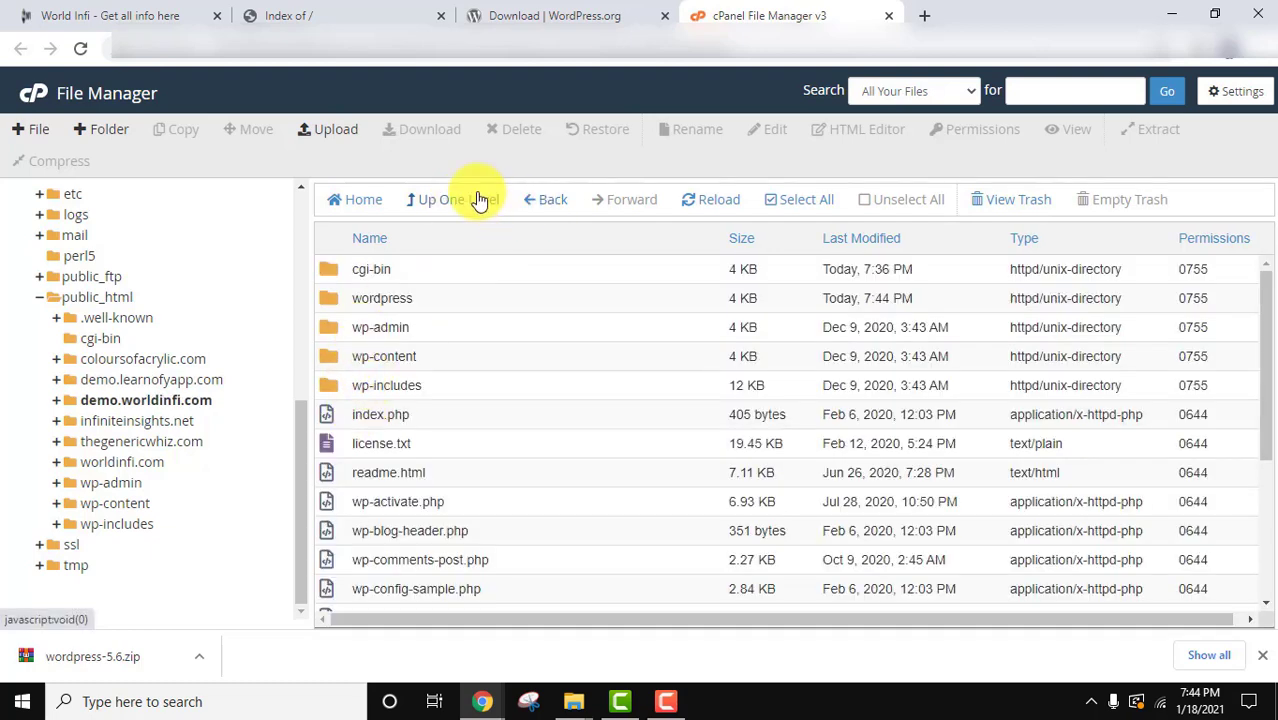
pyautogui.click(479, 200)
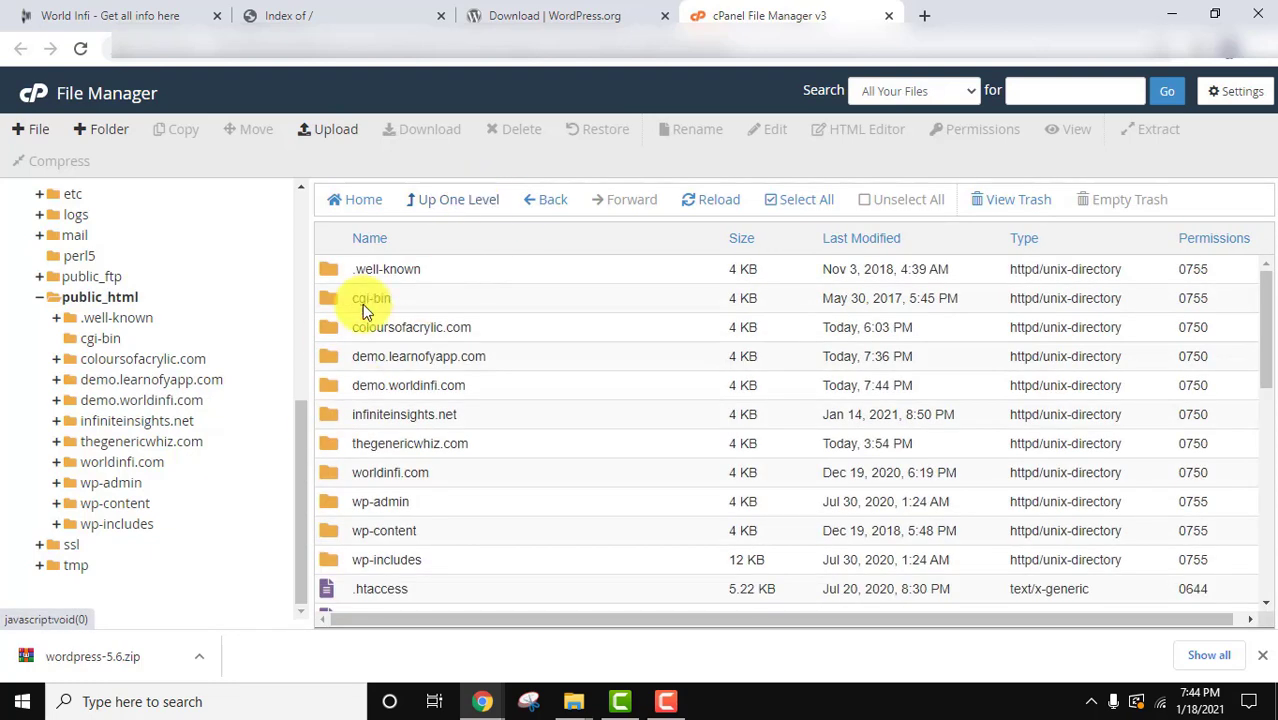
pyautogui.click(331, 390)
pyautogui.doubleClick(329, 390)
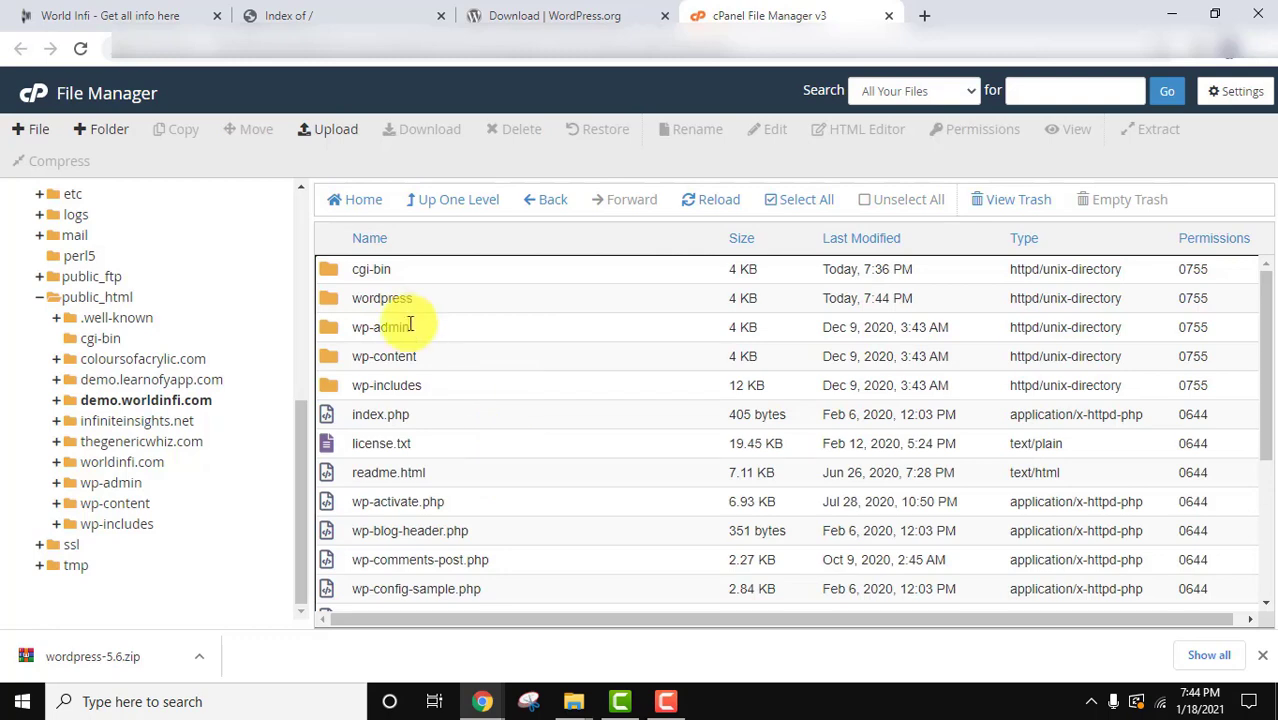
pyautogui.click(331, 300)
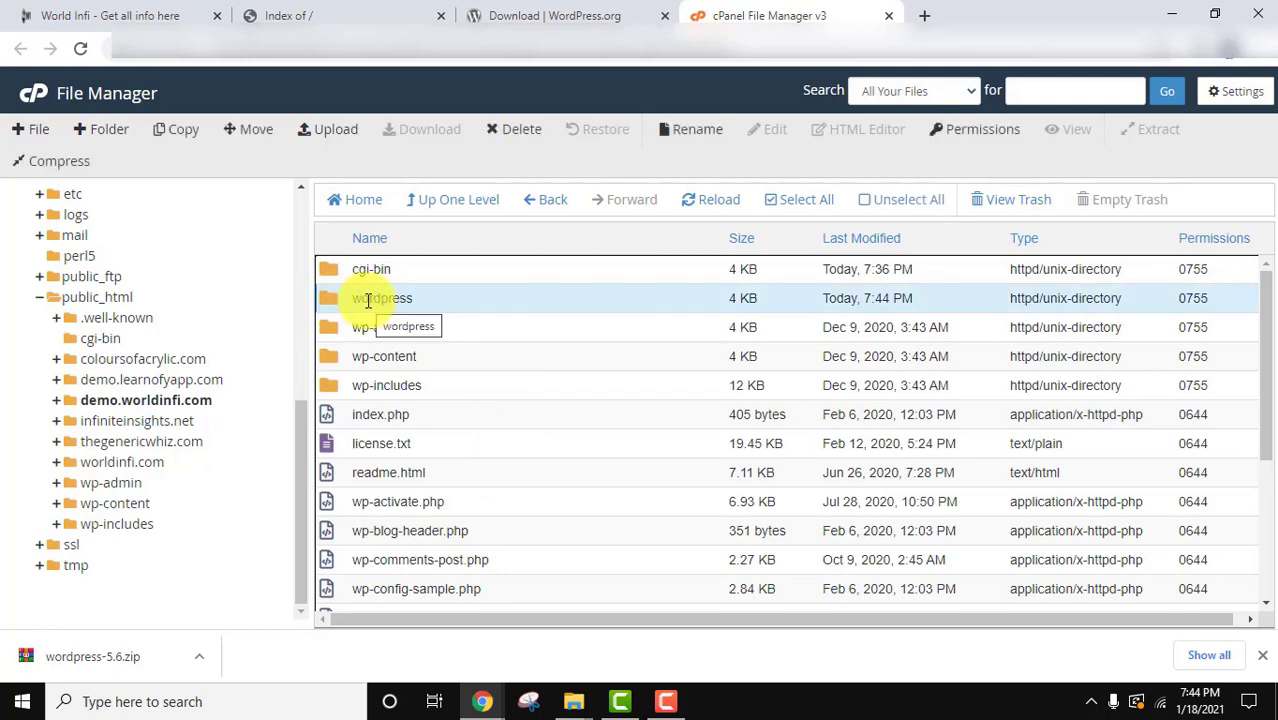
pyautogui.rightClick(368, 300)
pyautogui.click(451, 430)
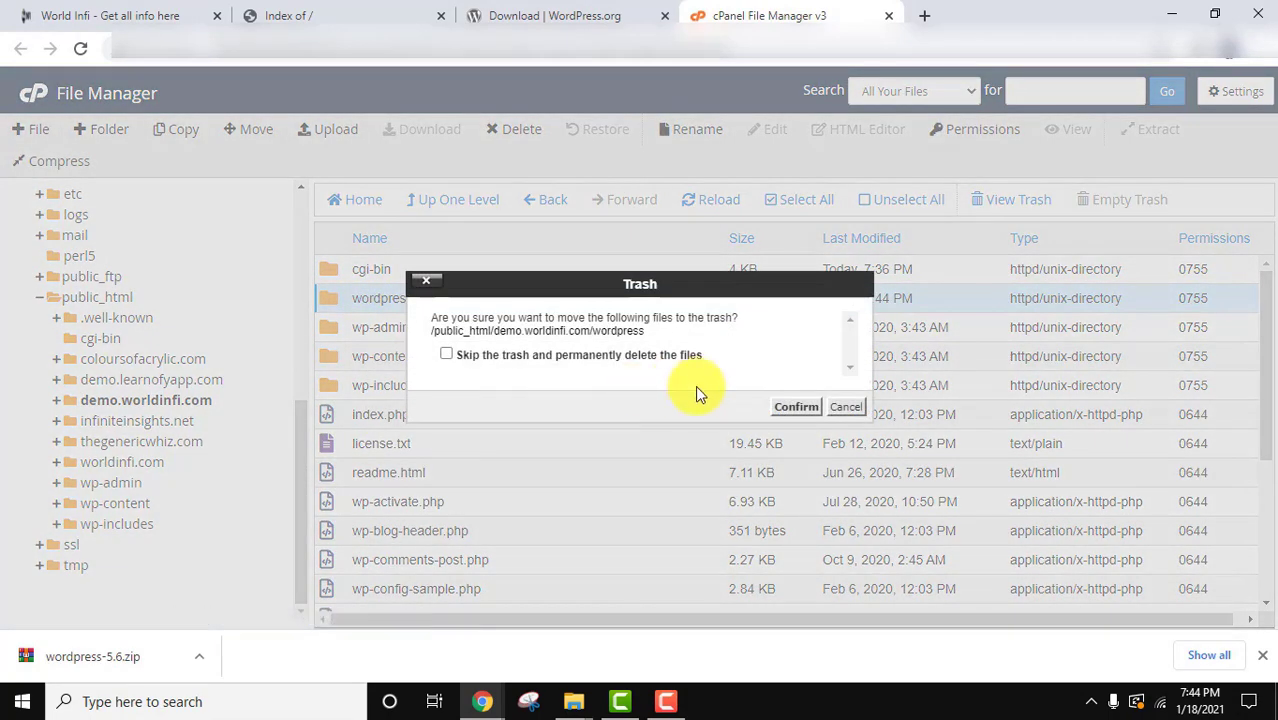
pyautogui.click(794, 408)
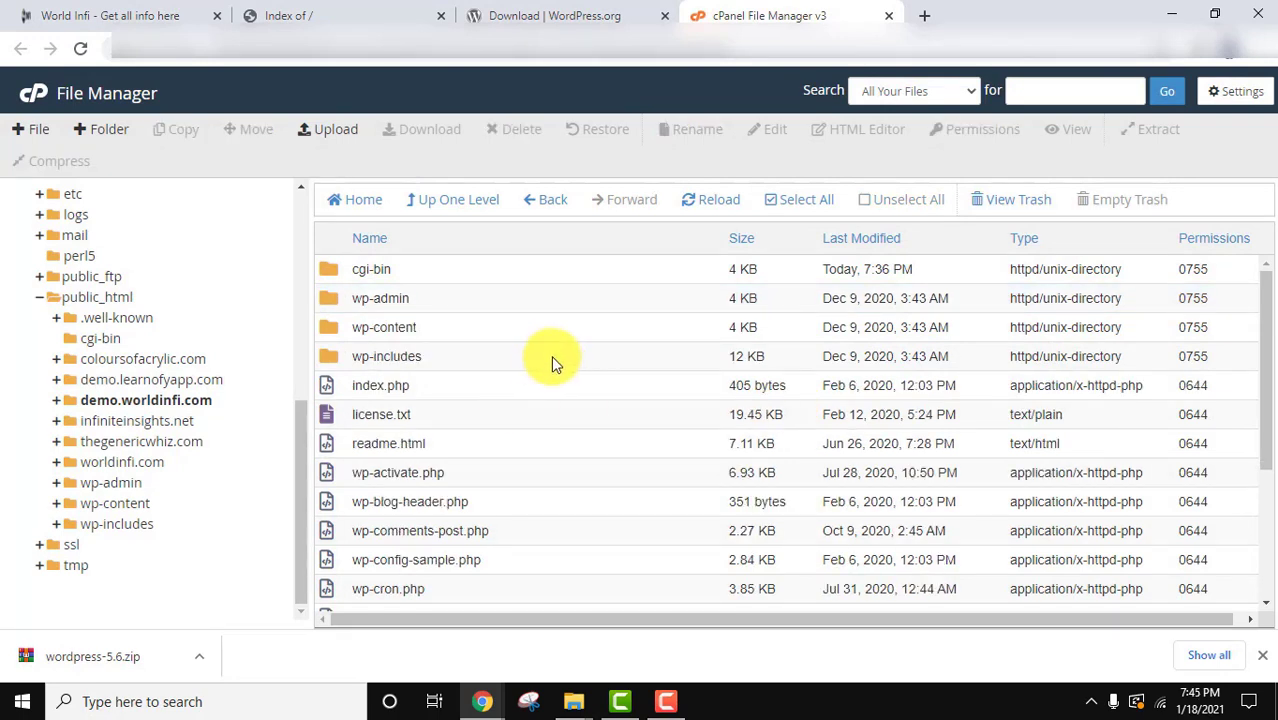
# Step: Switch to the demo.worldinfi.com browser tab showing the site's index page
pyautogui.click(405, 9)
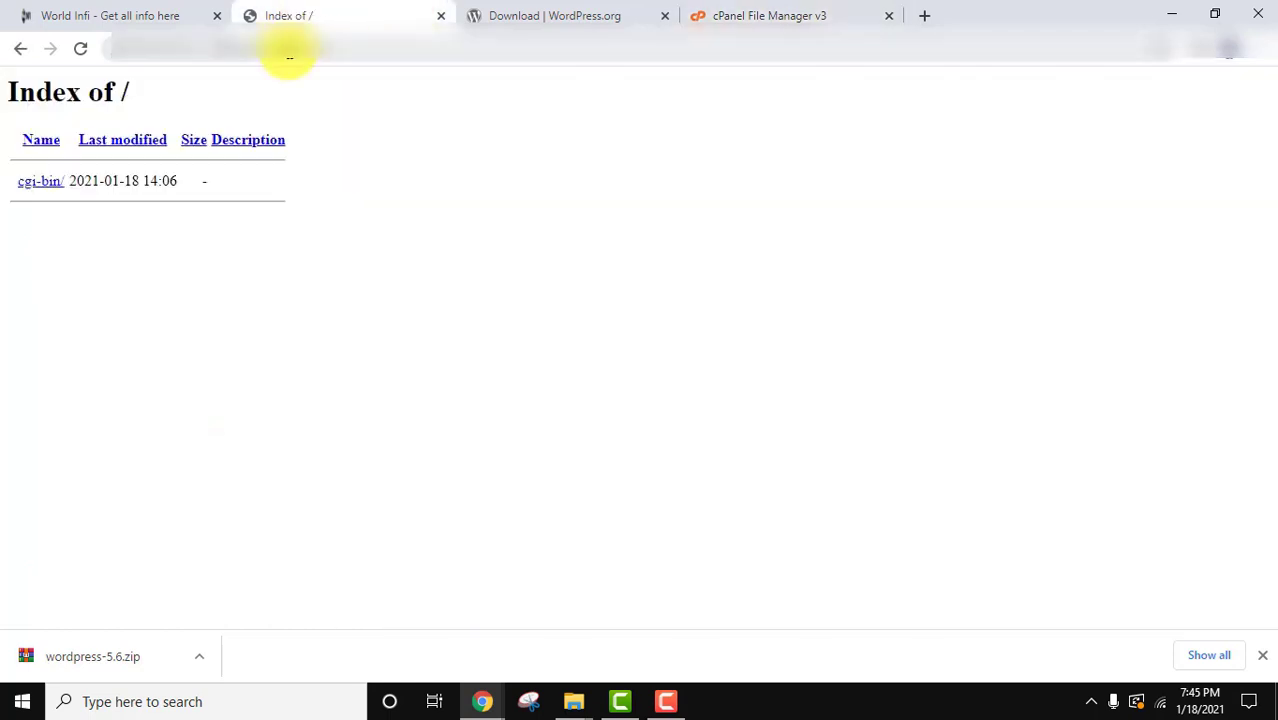
pyautogui.click(289, 51)
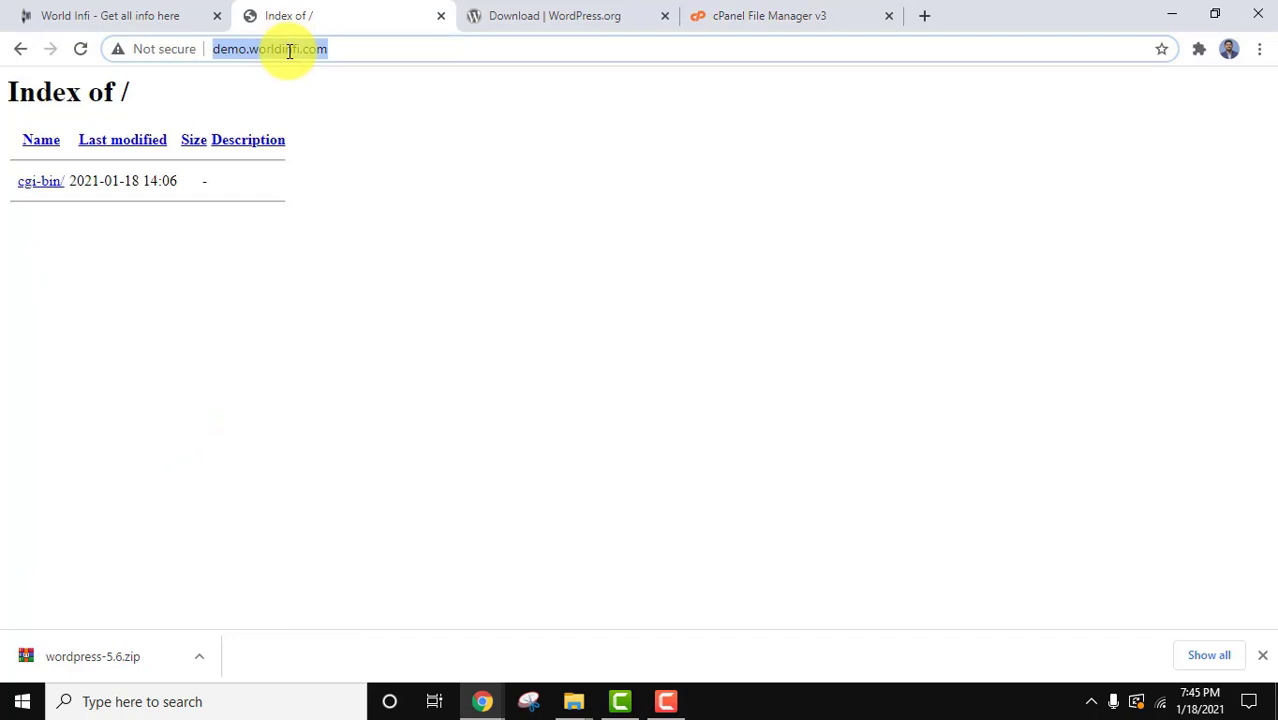
pyautogui.click(350, 57)
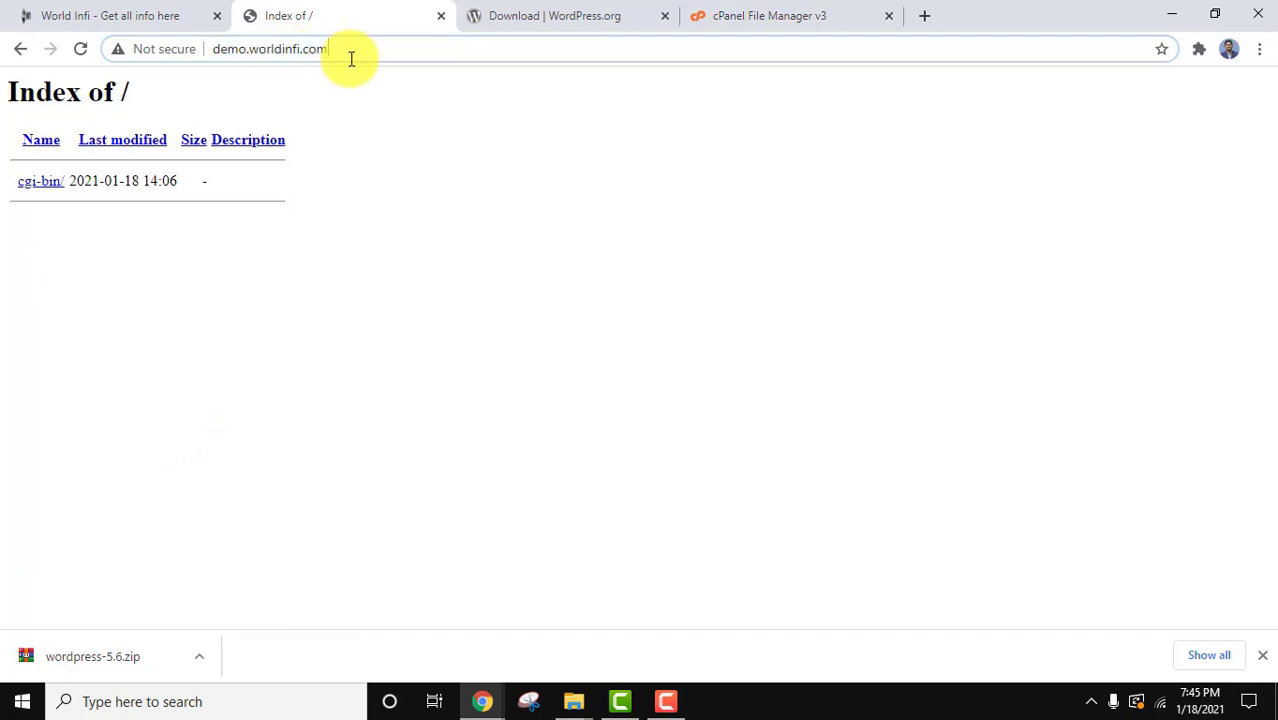
# Step: Reload demo.worldinfi.com, keep English (United States), and proceed to the database connection form
pyautogui.click(81, 50)
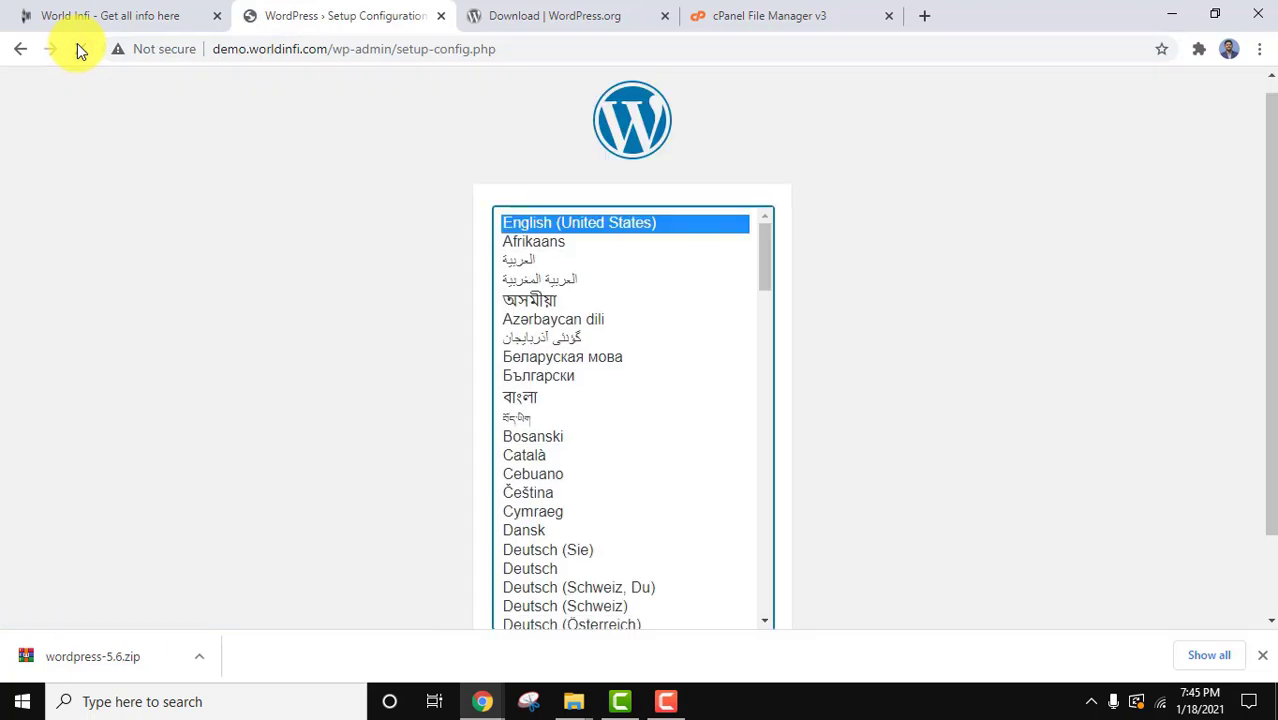
pyautogui.click(1262, 655)
pyautogui.scroll(-1, 1268, 255)
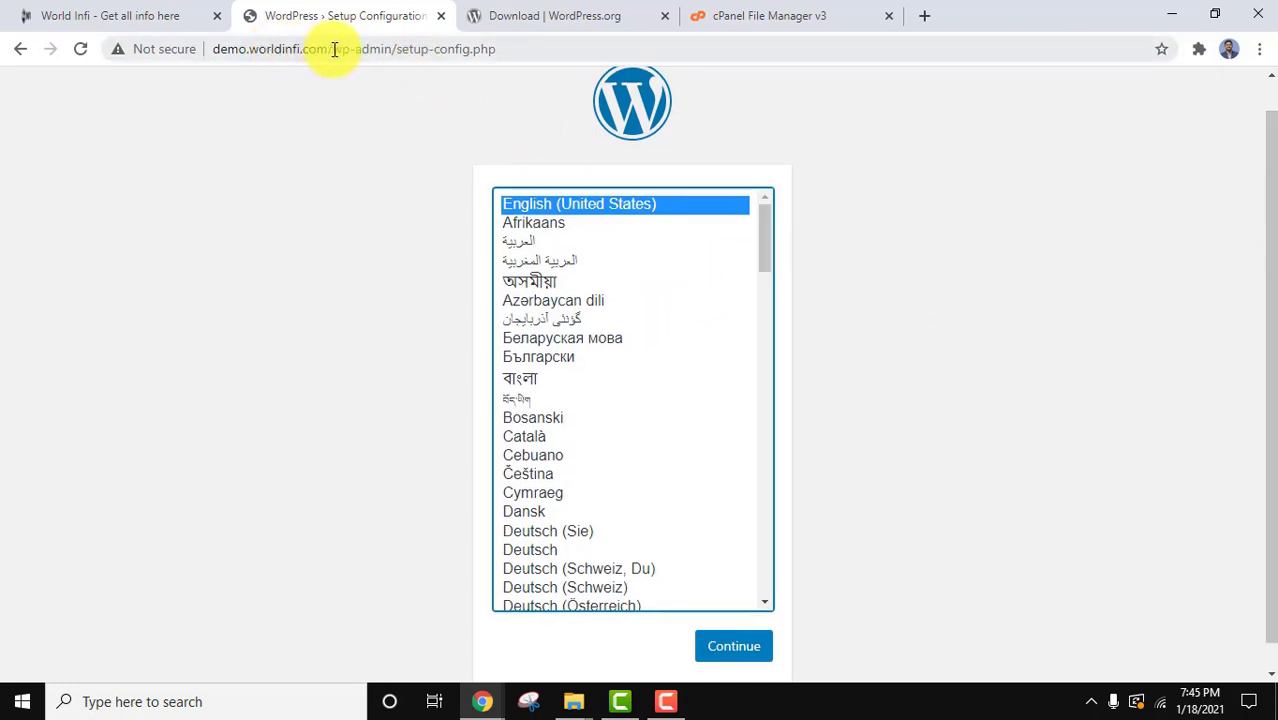
pyautogui.click(766, 240)
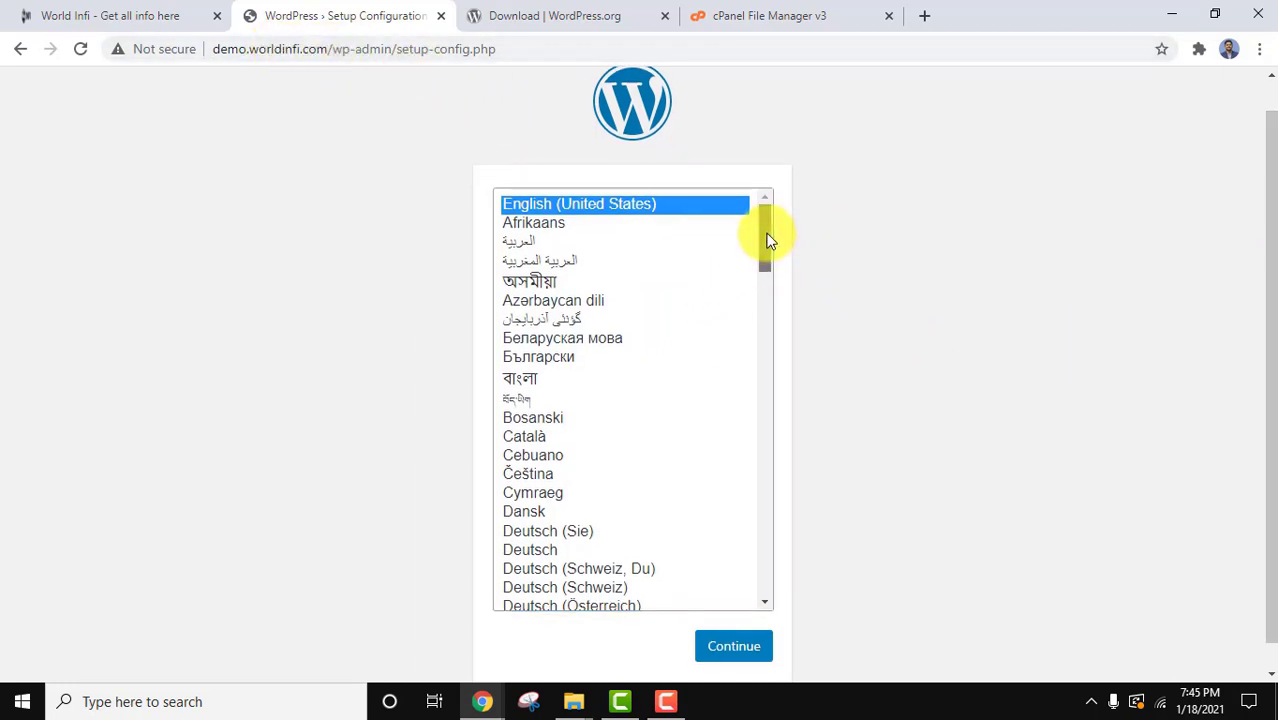
pyautogui.click(705, 218)
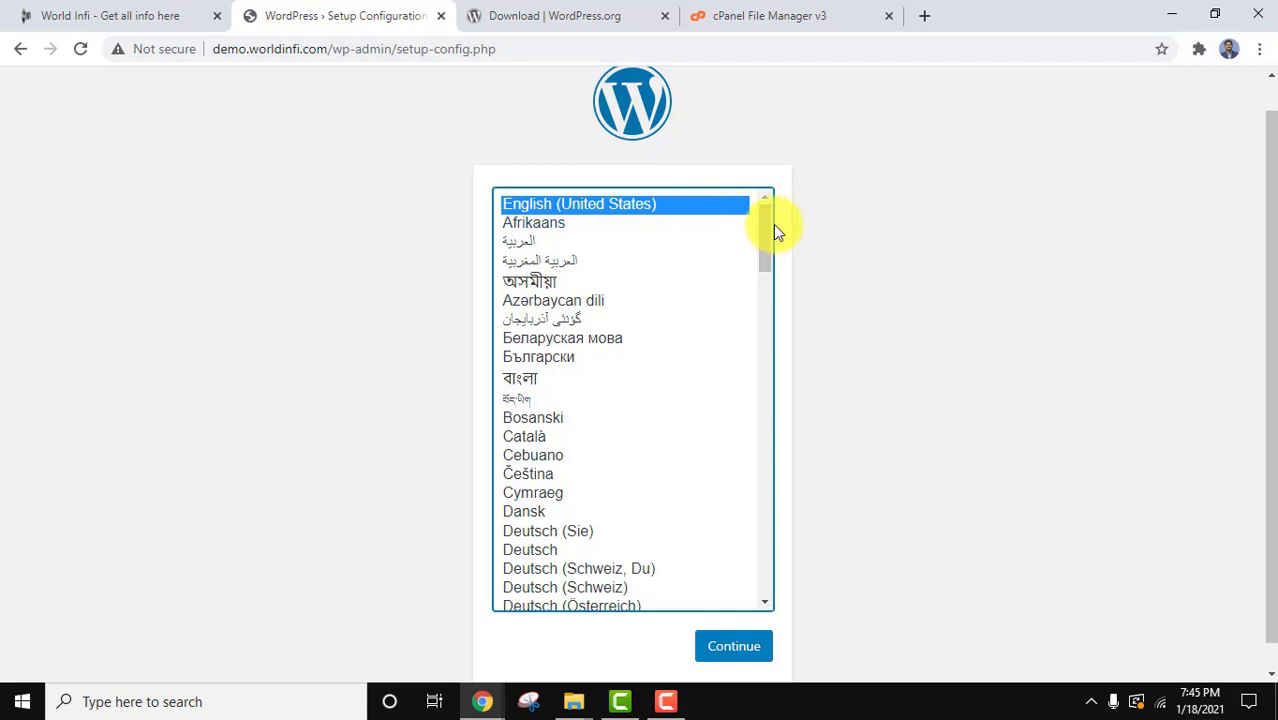
pyautogui.moveTo(768, 230); pyautogui.dragTo(784, 208)
pyautogui.click(736, 647)
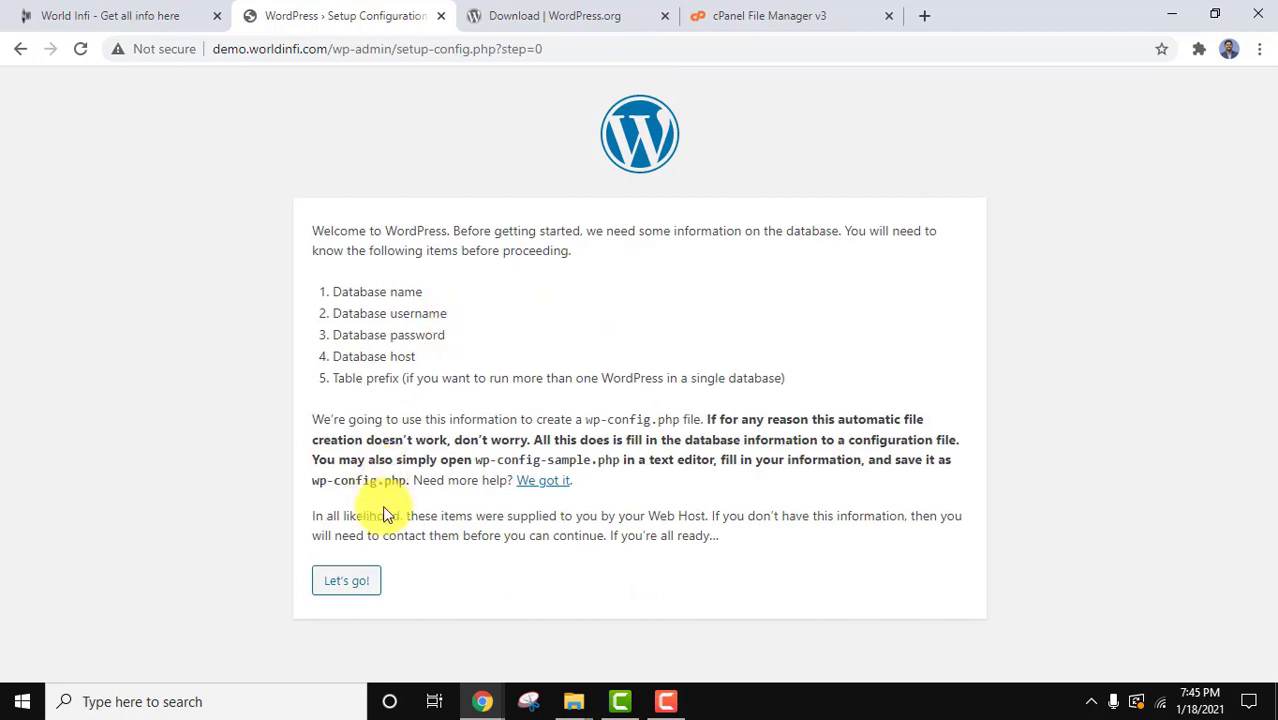
pyautogui.click(369, 584)
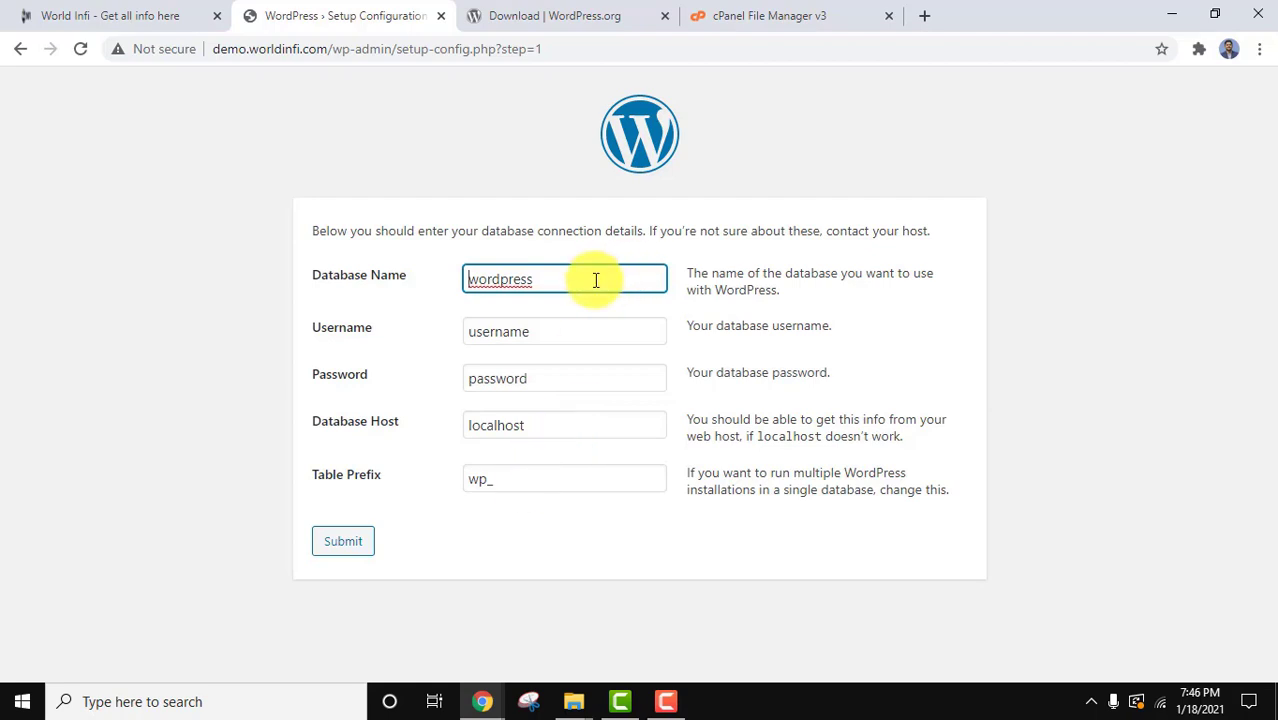
# Step: From cPanel home, find 'database' on the page and open MySQL® Databases
pyautogui.click(740, 18)
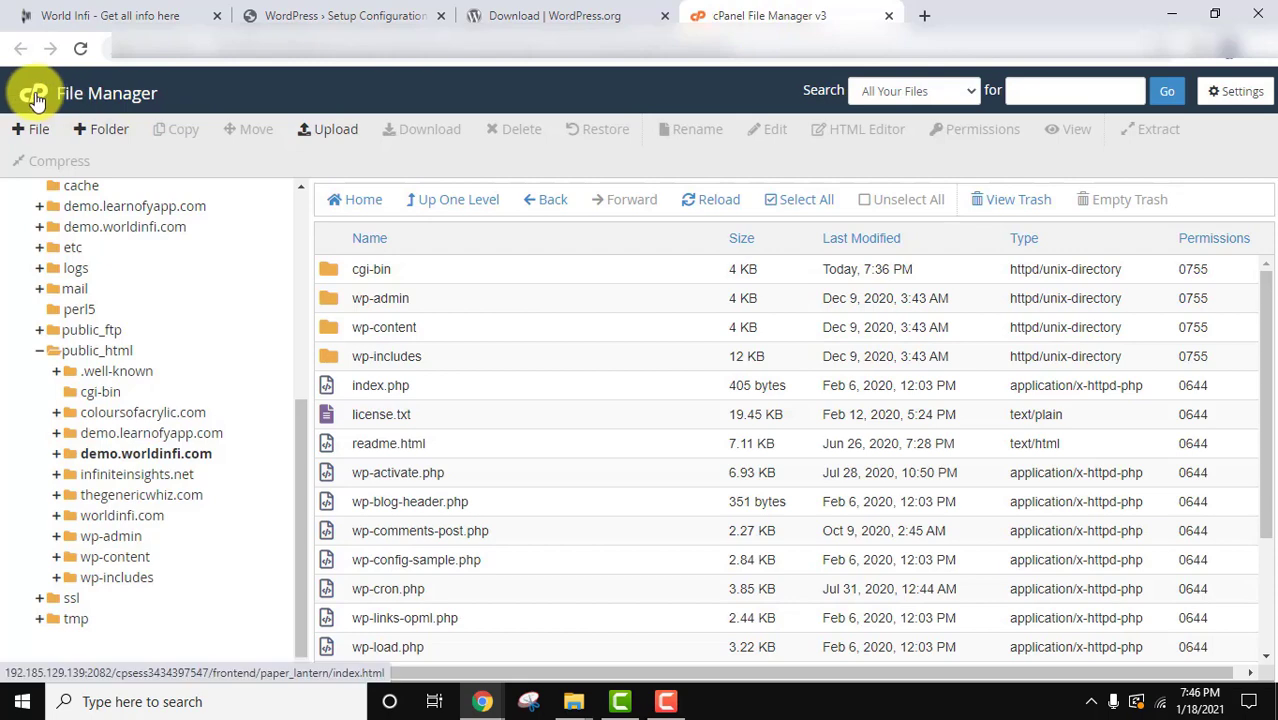
pyautogui.click(36, 99)
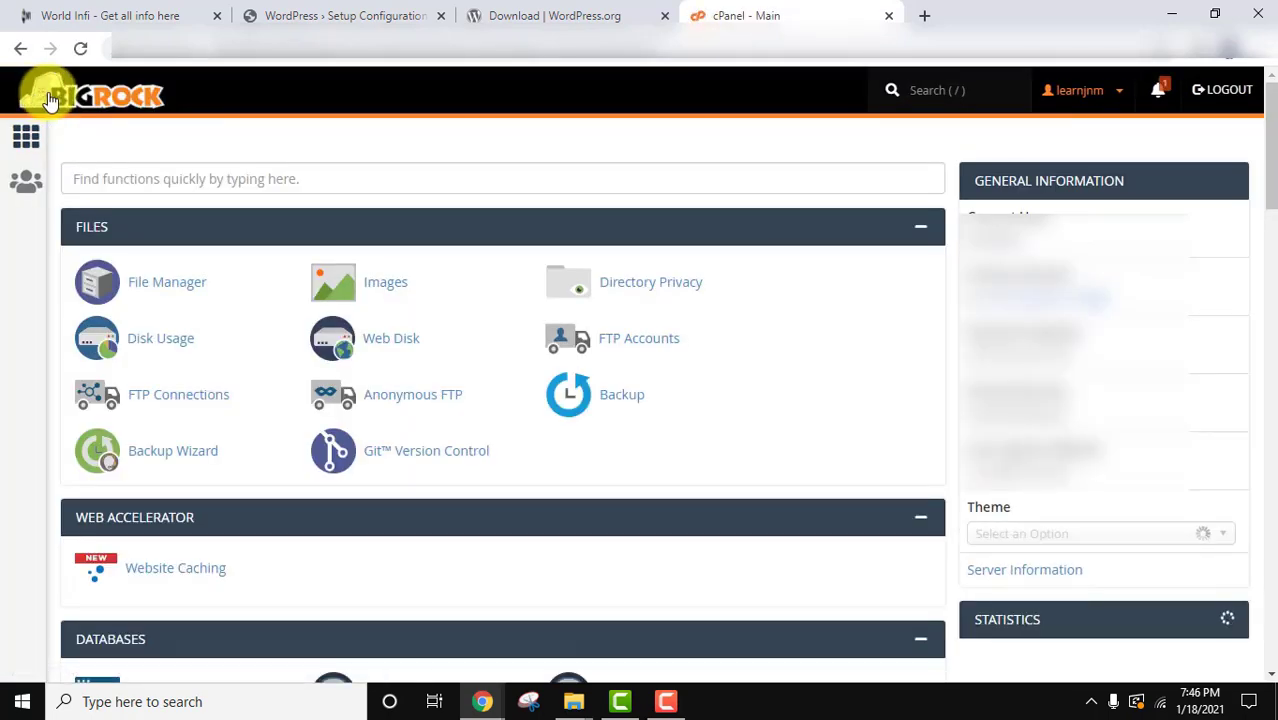
pyautogui.hotkey('ctrl', 'f')
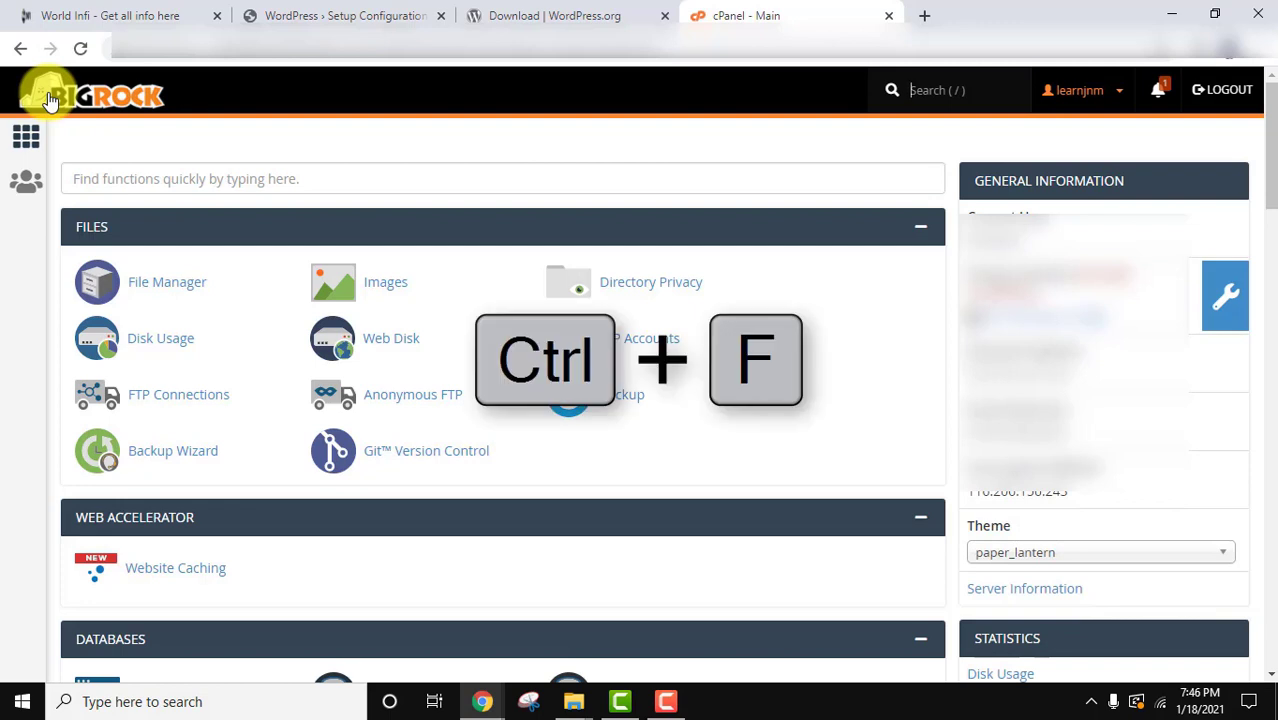
pyautogui.hotkey('ctrl', 'f')
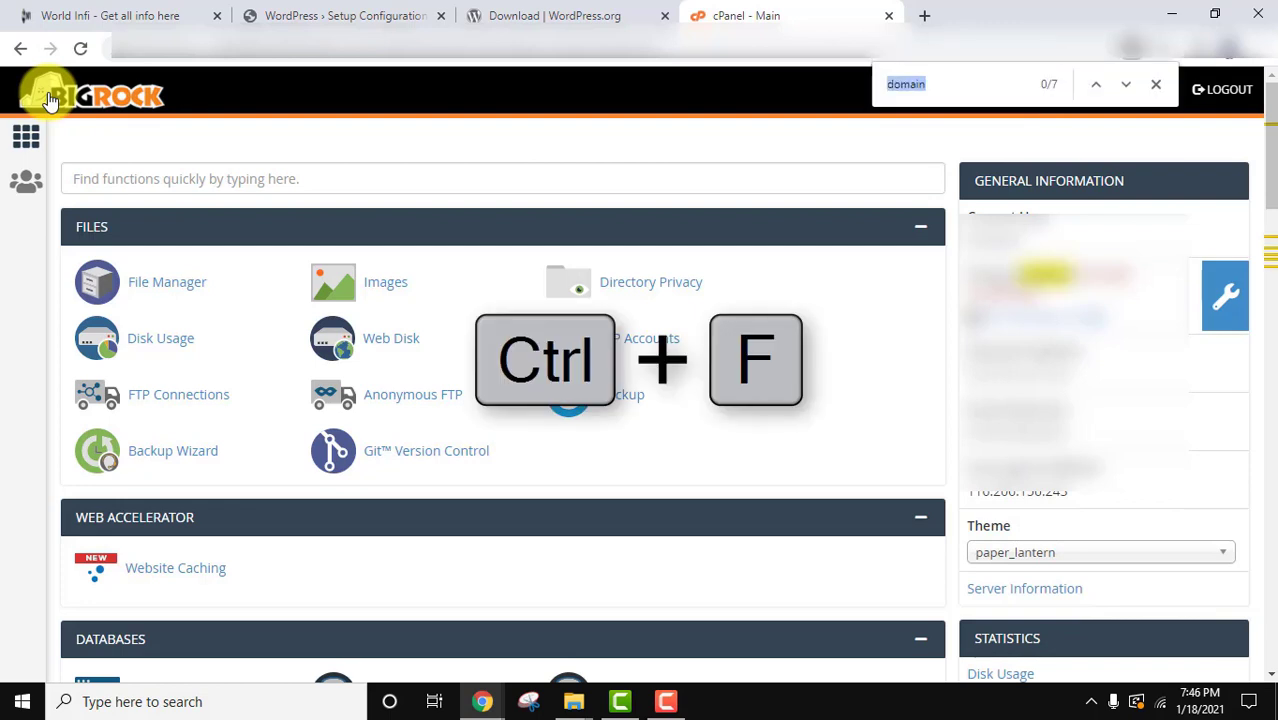
pyautogui.write('data')
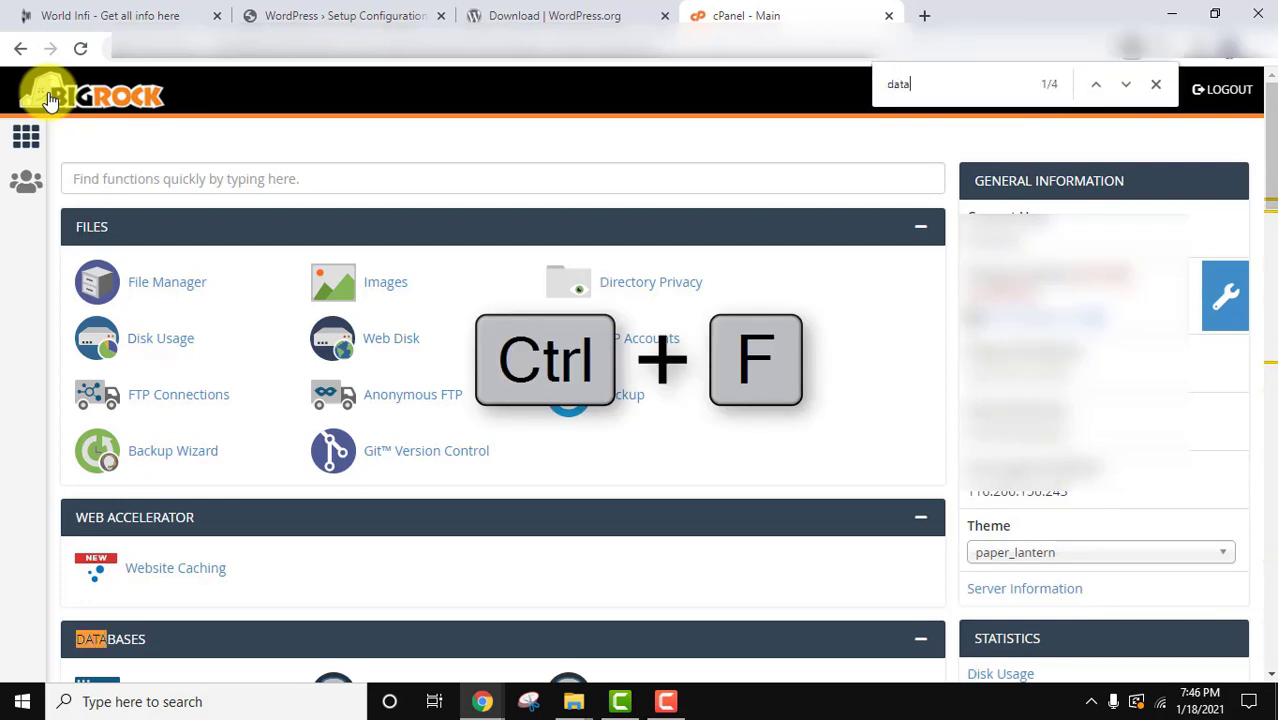
pyautogui.write('base')
pyautogui.press('Return')
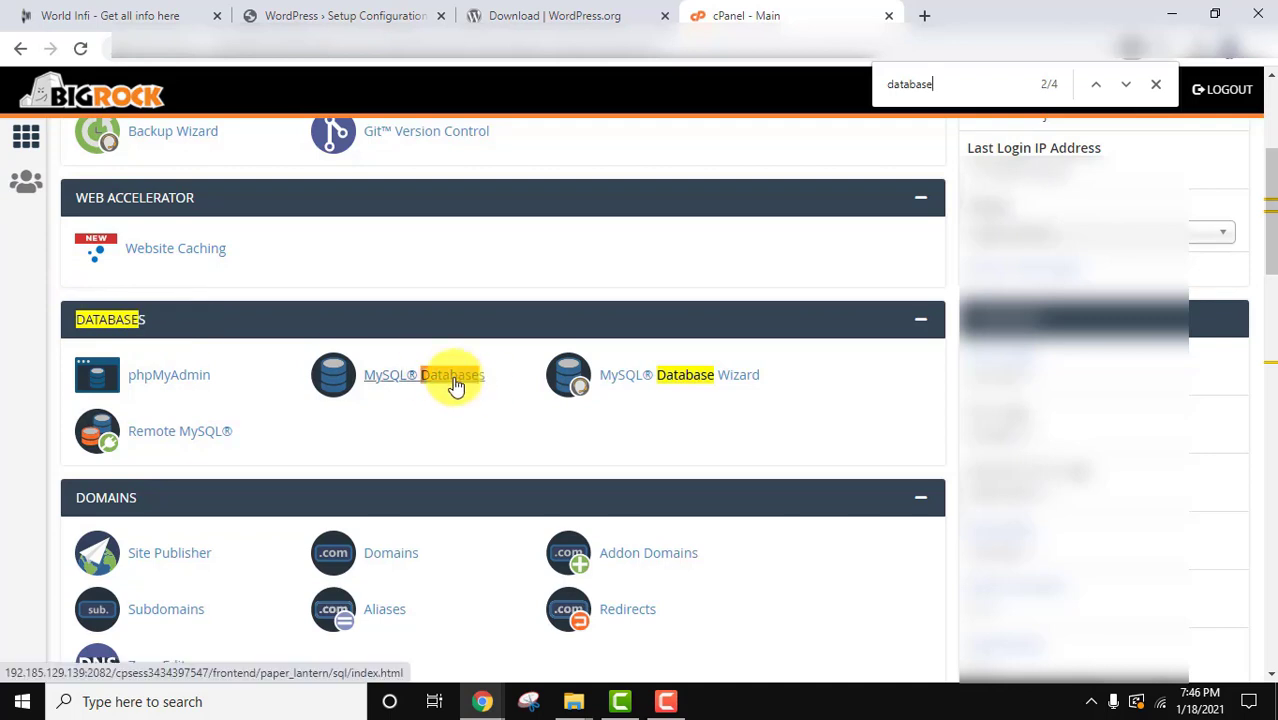
pyautogui.click(455, 386)
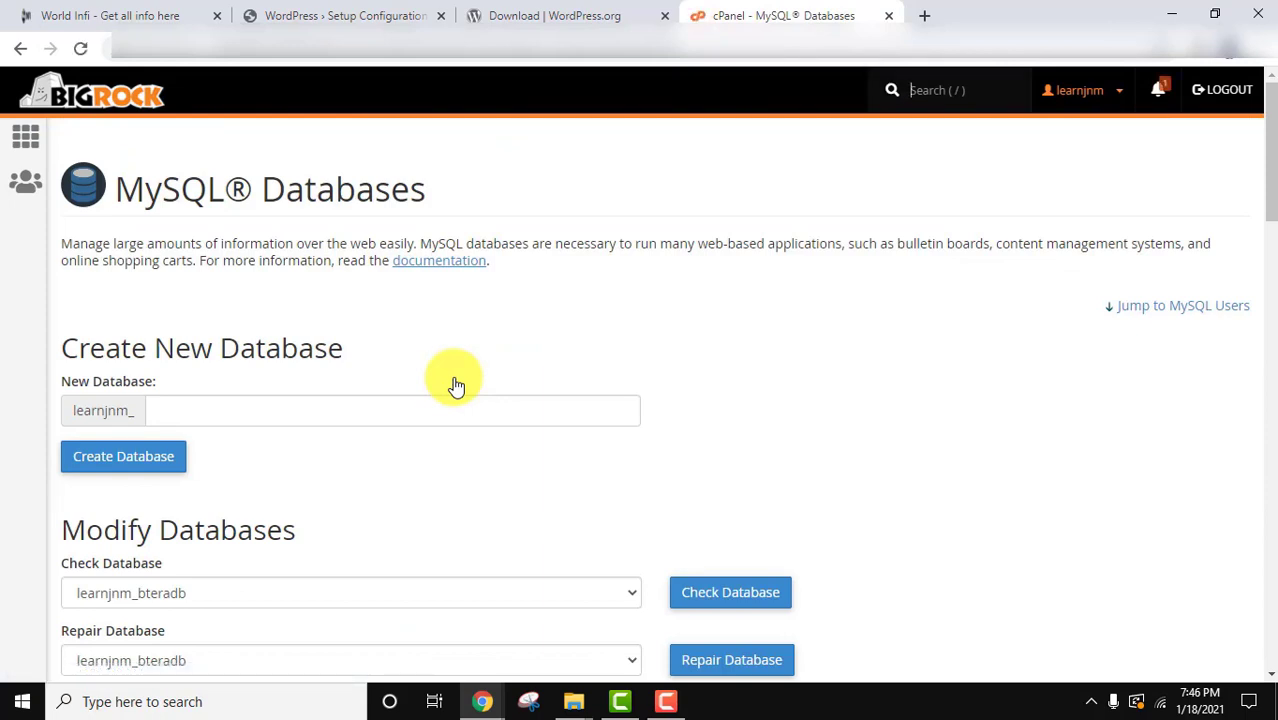
pyautogui.click(395, 403)
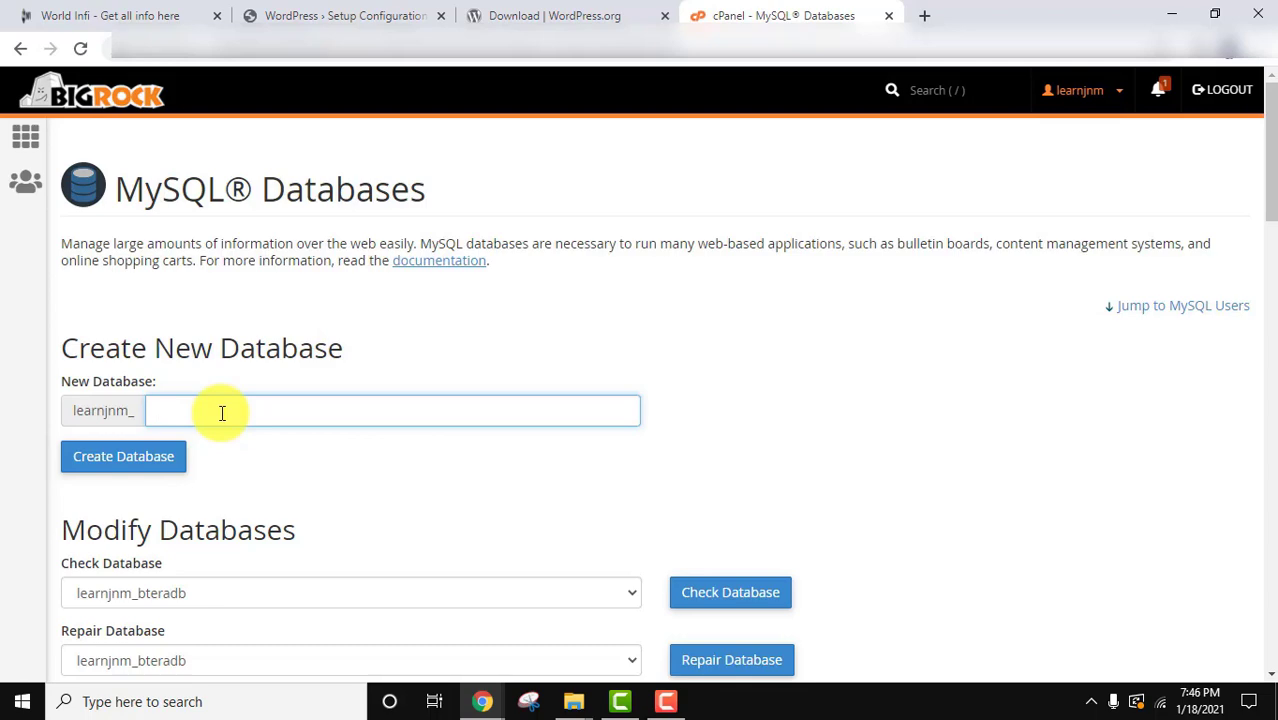
# Step: Launch Notepad++ and note 'Sub-domain: demo.worldinfi.com'
pyautogui.click(22, 701)
pyautogui.write('note')
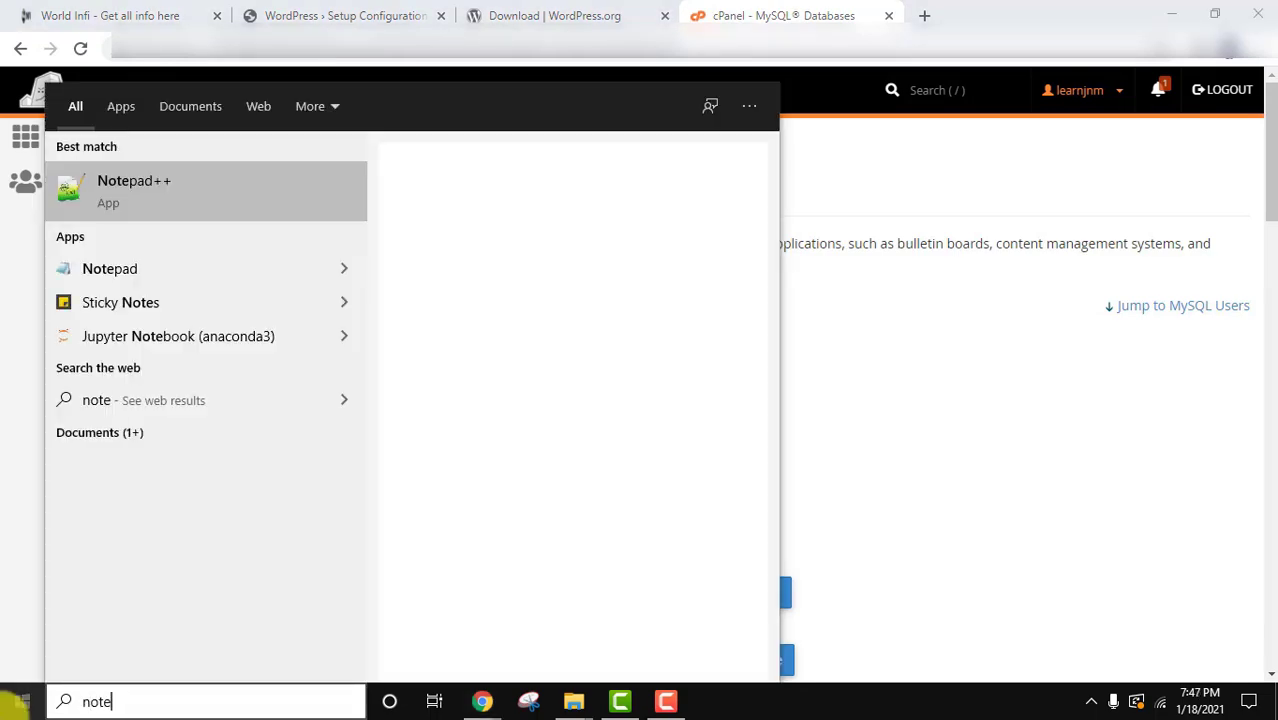
pyautogui.click(163, 192)
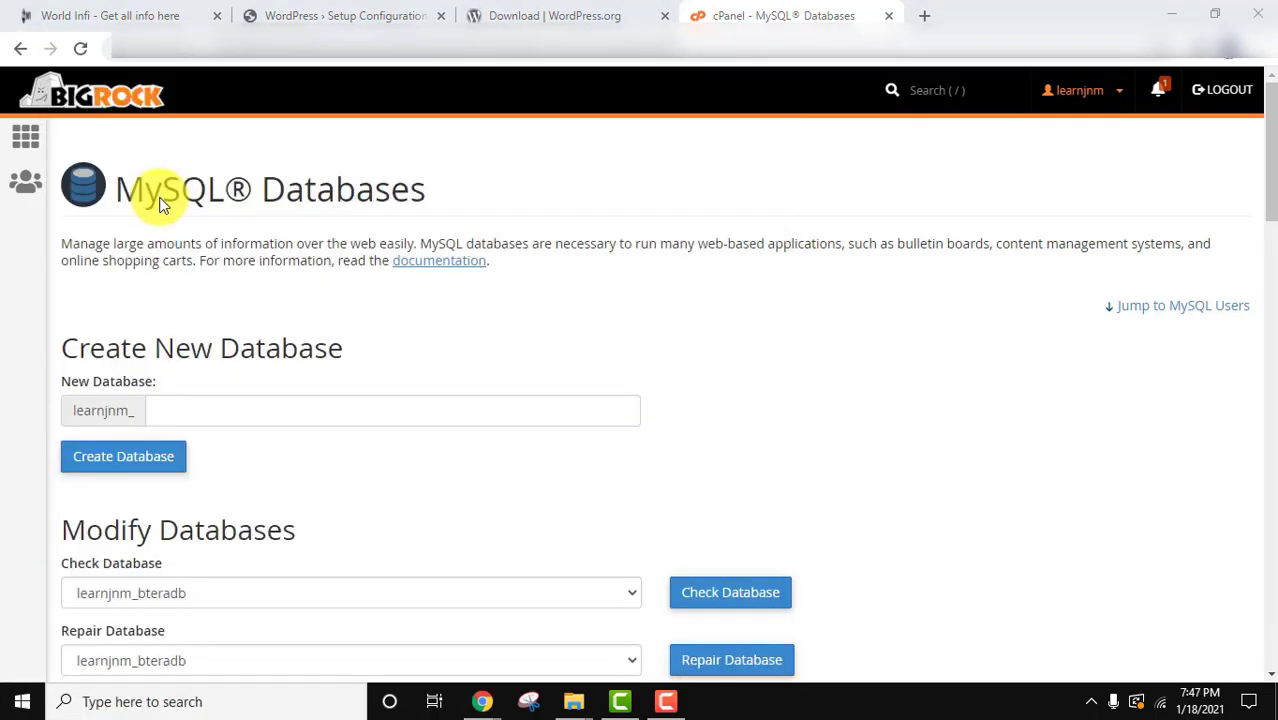
pyautogui.press('Return')
pyautogui.write('Sub-domain: demo.w')
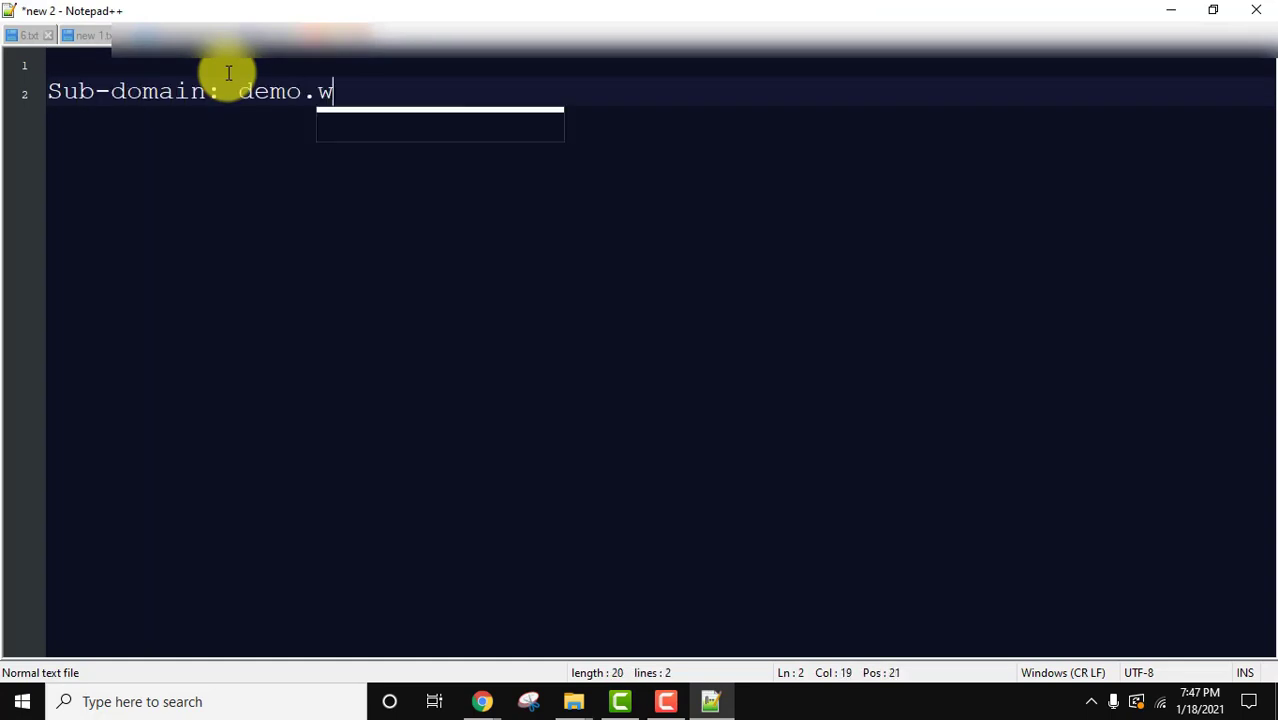
pyautogui.write('orlfin')
pyautogui.press('BackSpace')
pyautogui.press('BackSpace')
pyautogui.press('BackSpace')
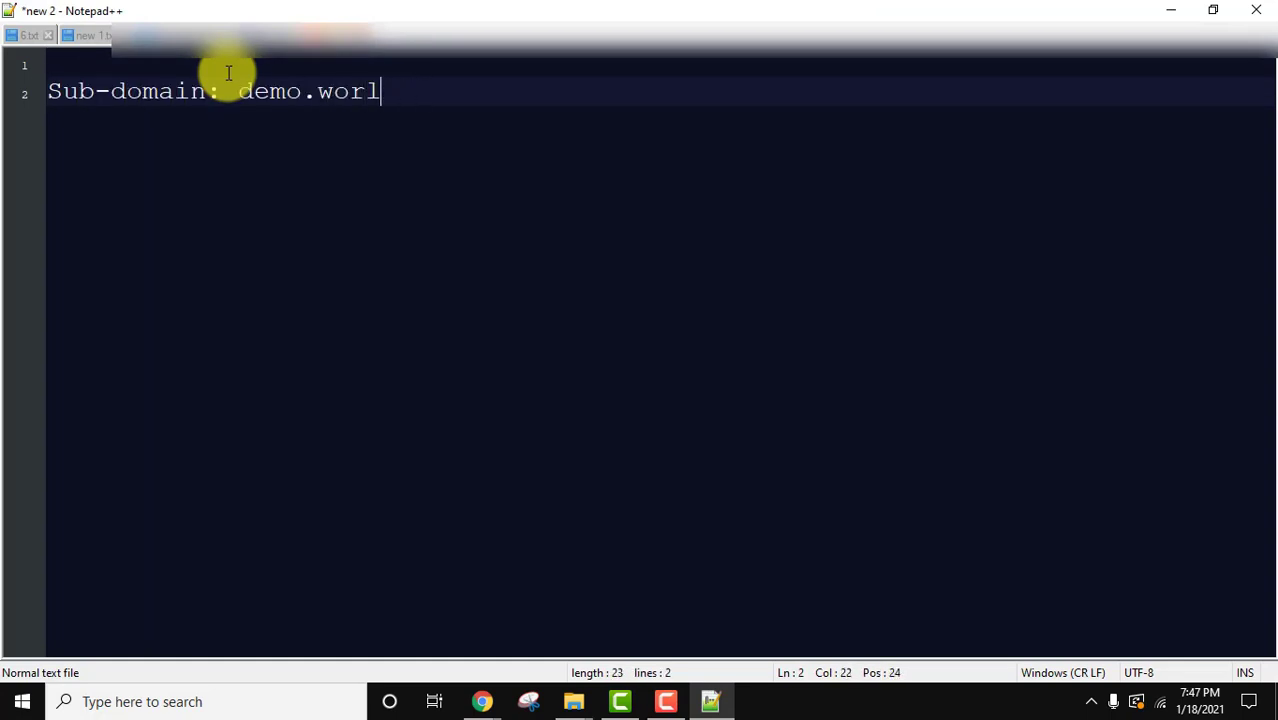
pyautogui.write('dinfi.com')
# Step: Add a 'Database:' line to the note and return to the MySQL Databases page
pyautogui.press('Return')
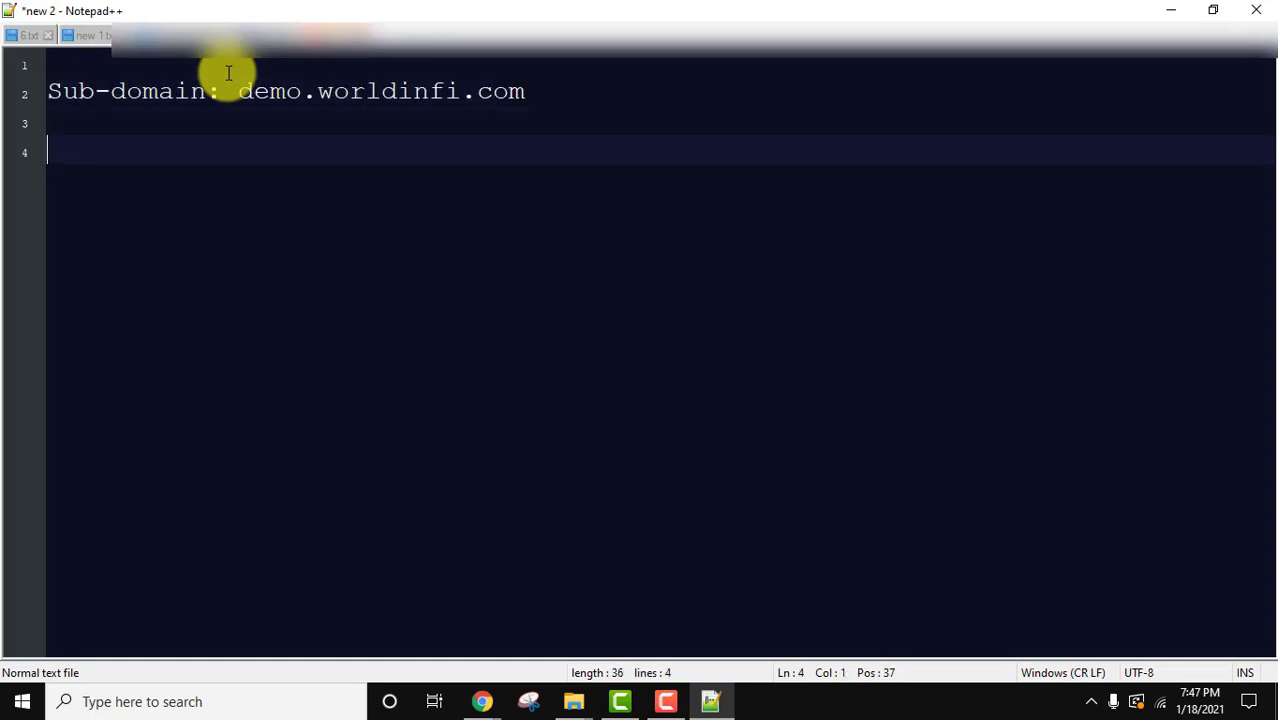
pyautogui.write('Databade:')
pyautogui.press('BackSpace')
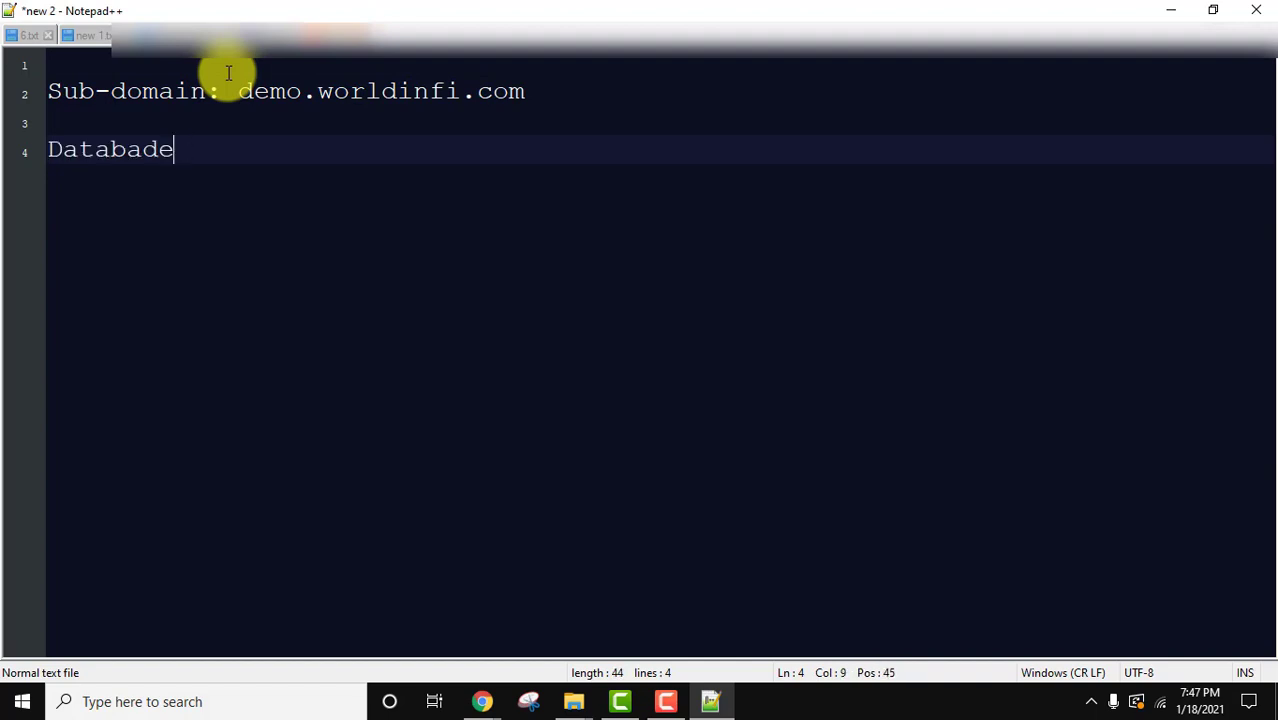
pyautogui.press('BackSpace')
pyautogui.press('BackSpace')
pyautogui.write('se:')
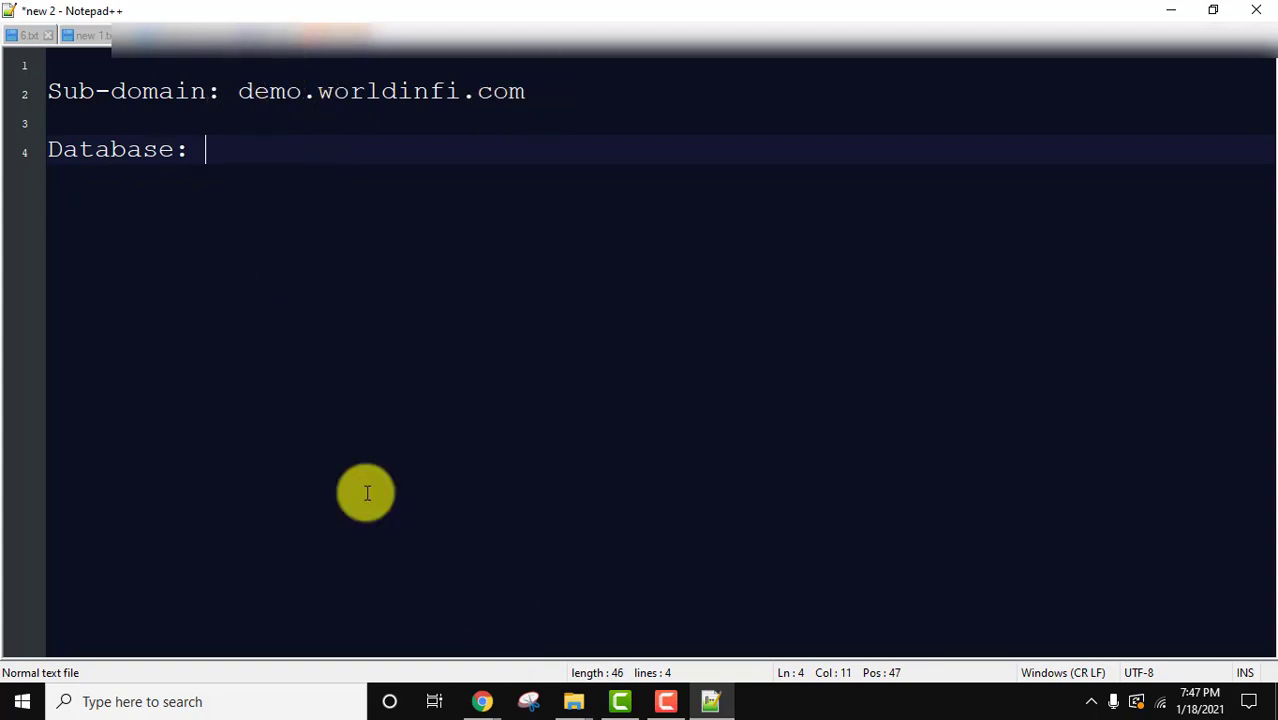
pyautogui.click(483, 703)
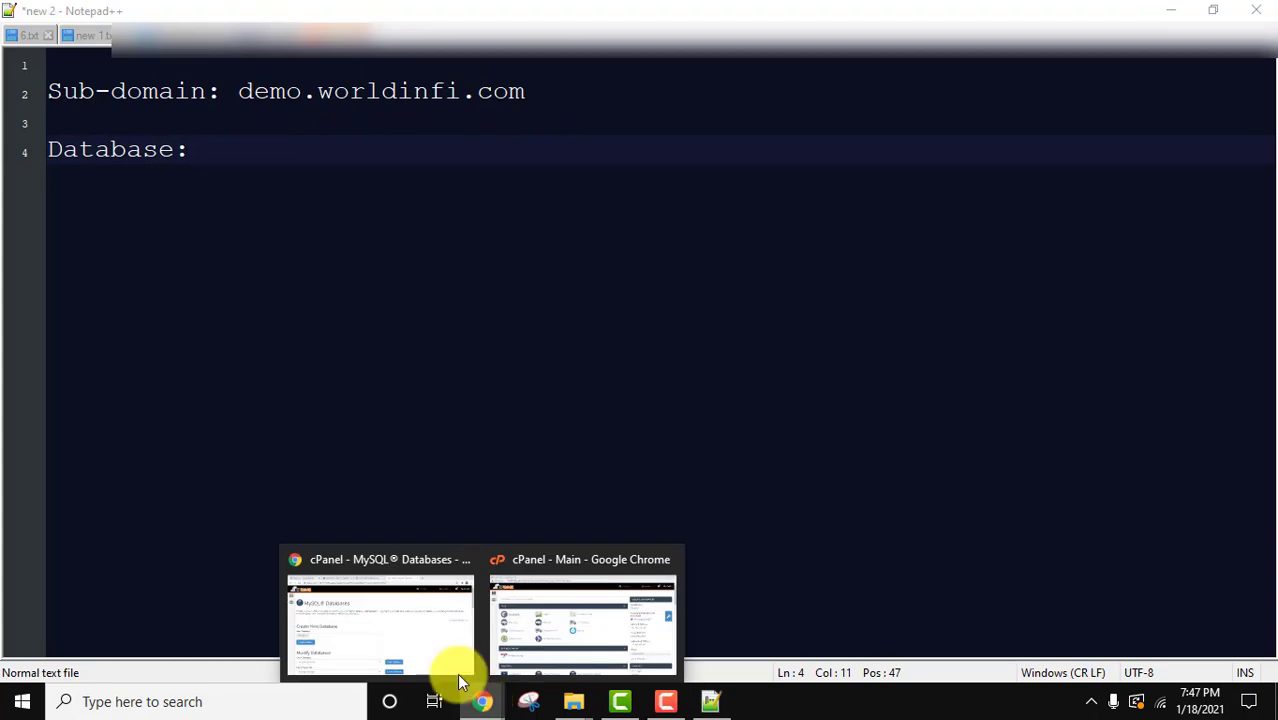
pyautogui.click(391, 600)
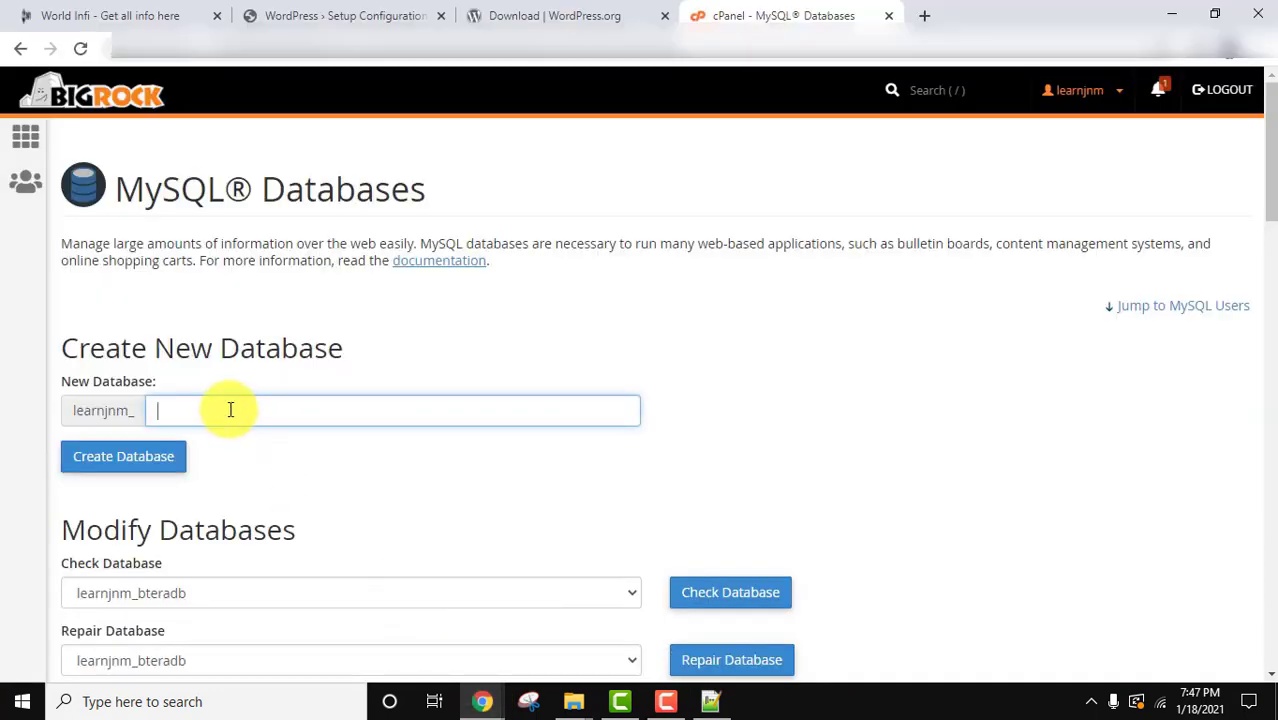
# Step: Create database learnjnm_amitdb and paste its name after 'Database:' in the Notepad++ note
pyautogui.click(136, 459)
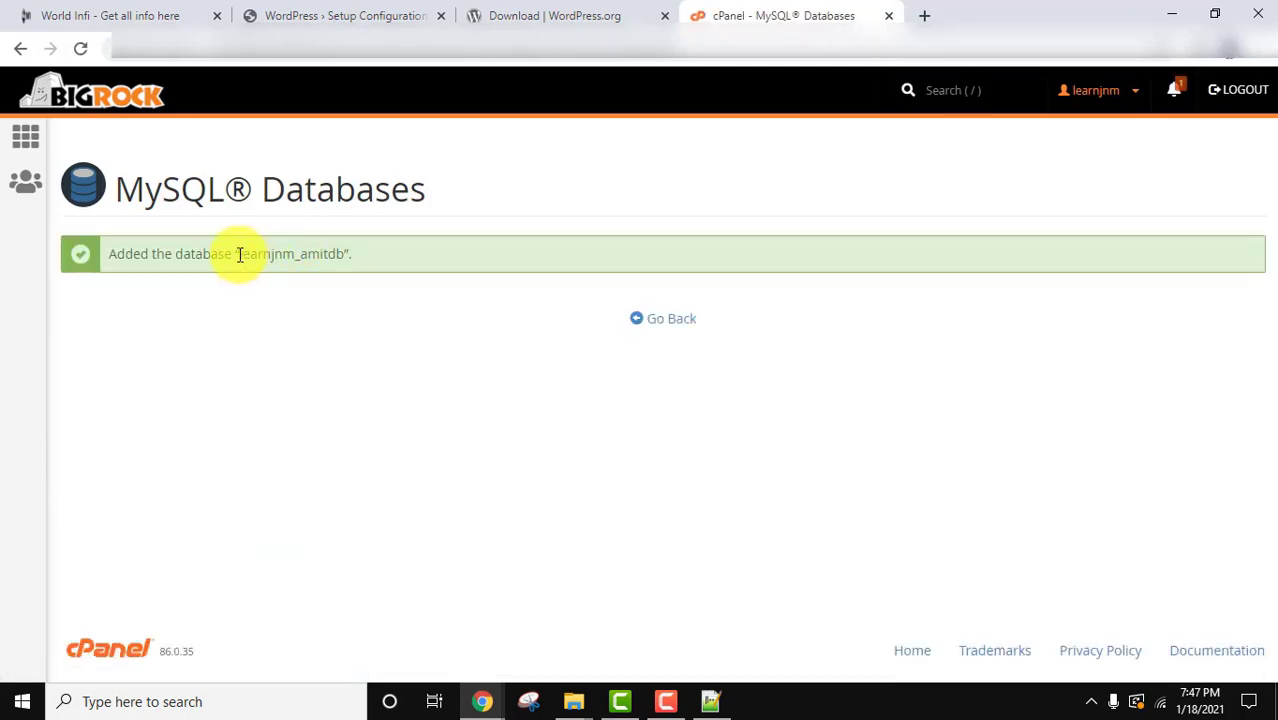
pyautogui.moveTo(240, 254); pyautogui.dragTo(343, 254)
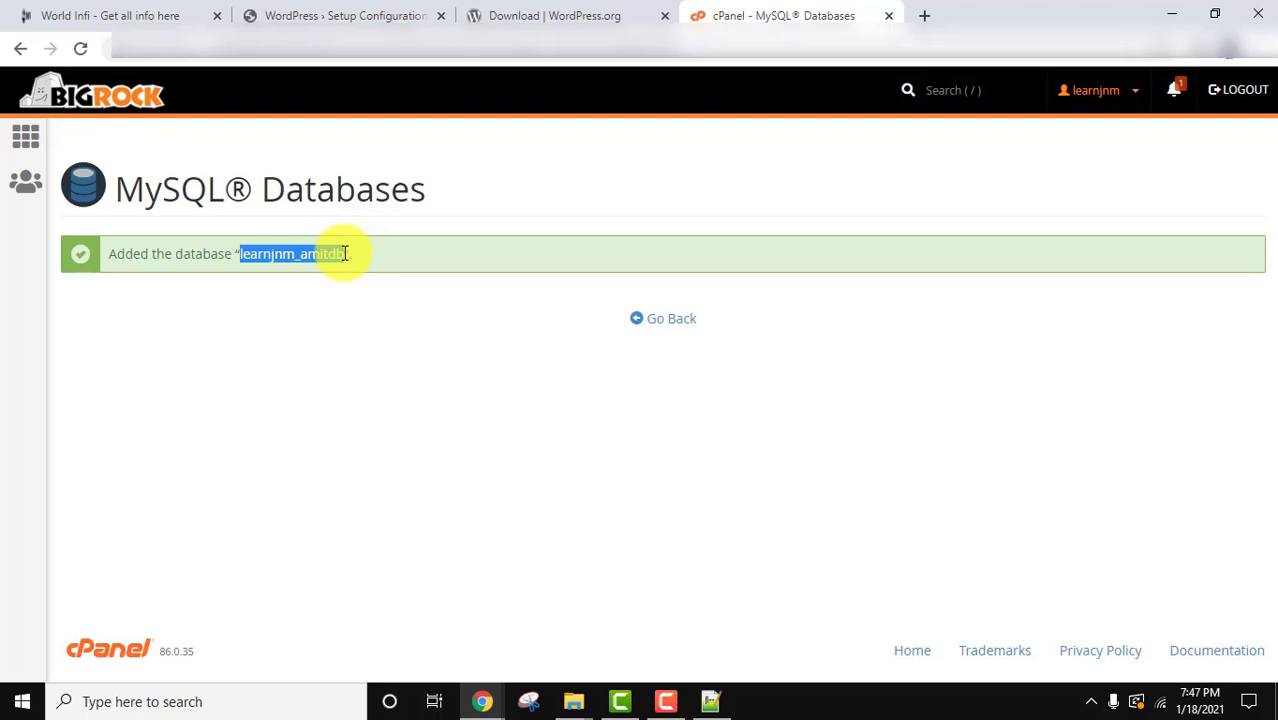
pyautogui.rightClick(340, 254)
pyautogui.click(385, 274)
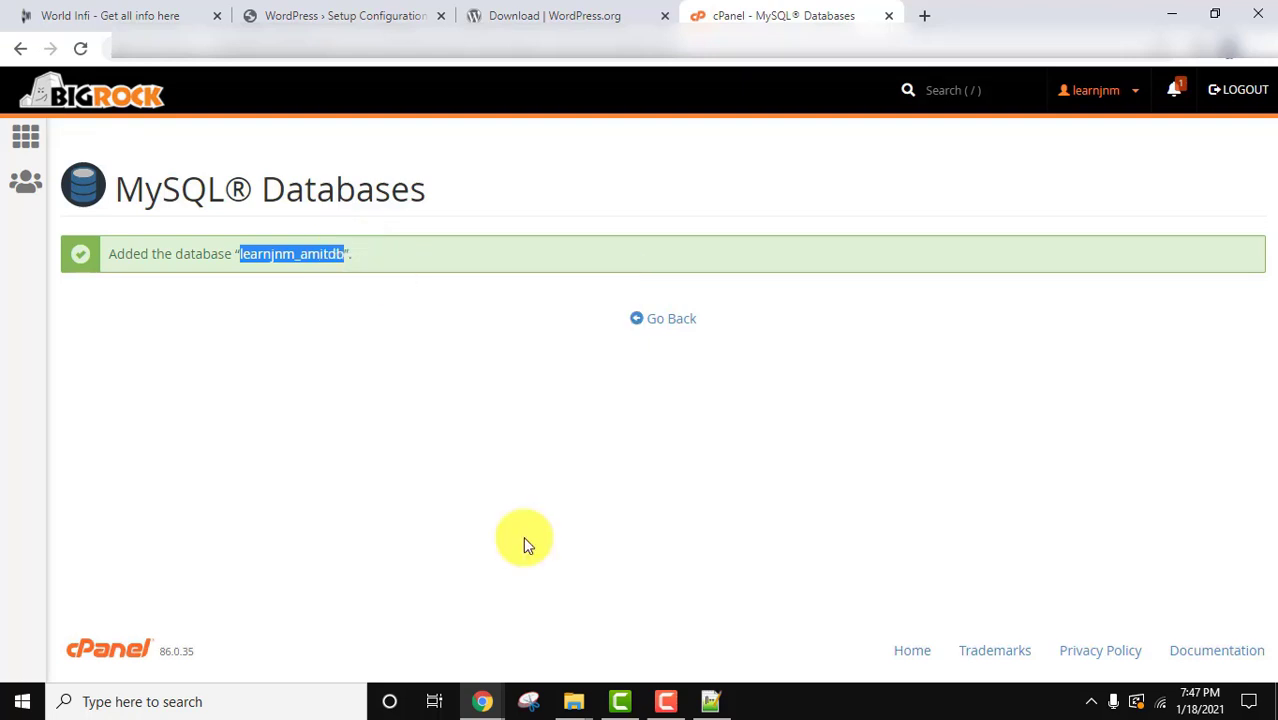
pyautogui.click(710, 701)
pyautogui.hotkey('ctrl', 'v')
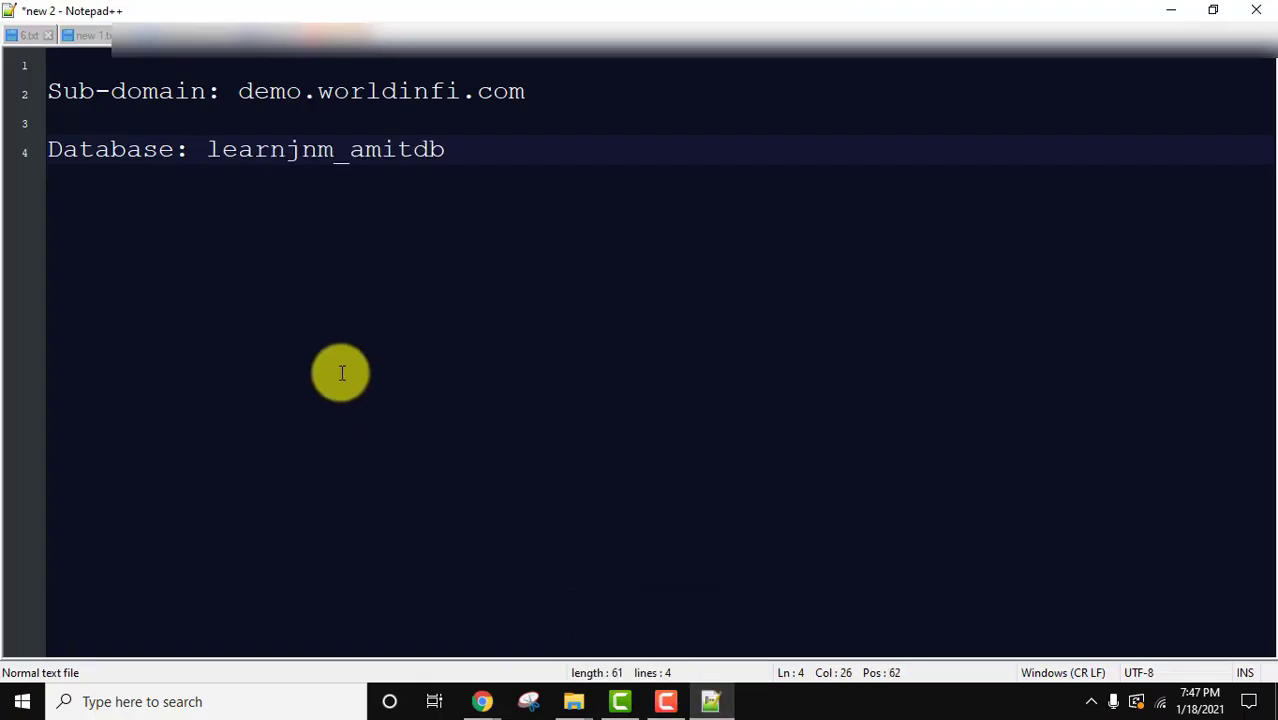
pyautogui.click(1171, 10)
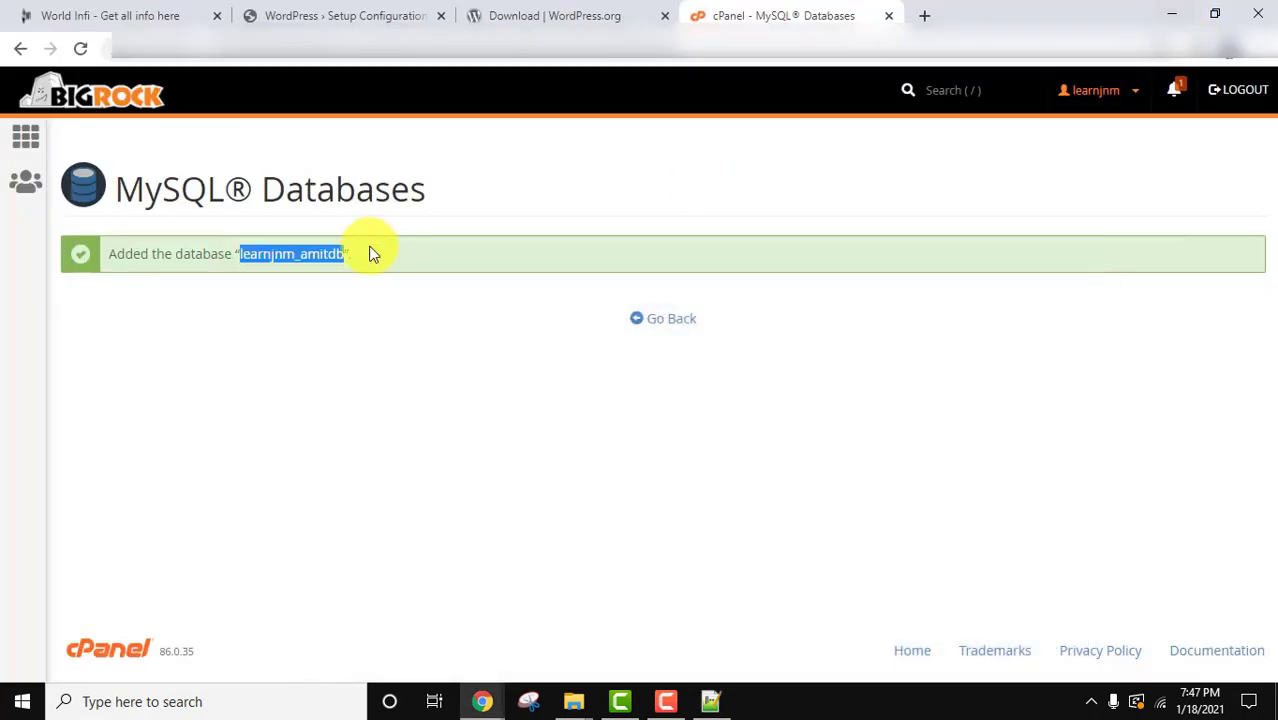
# Step: Return to MySQL Databases and scroll past Current Databases to the Add New User form
pyautogui.click(668, 320)
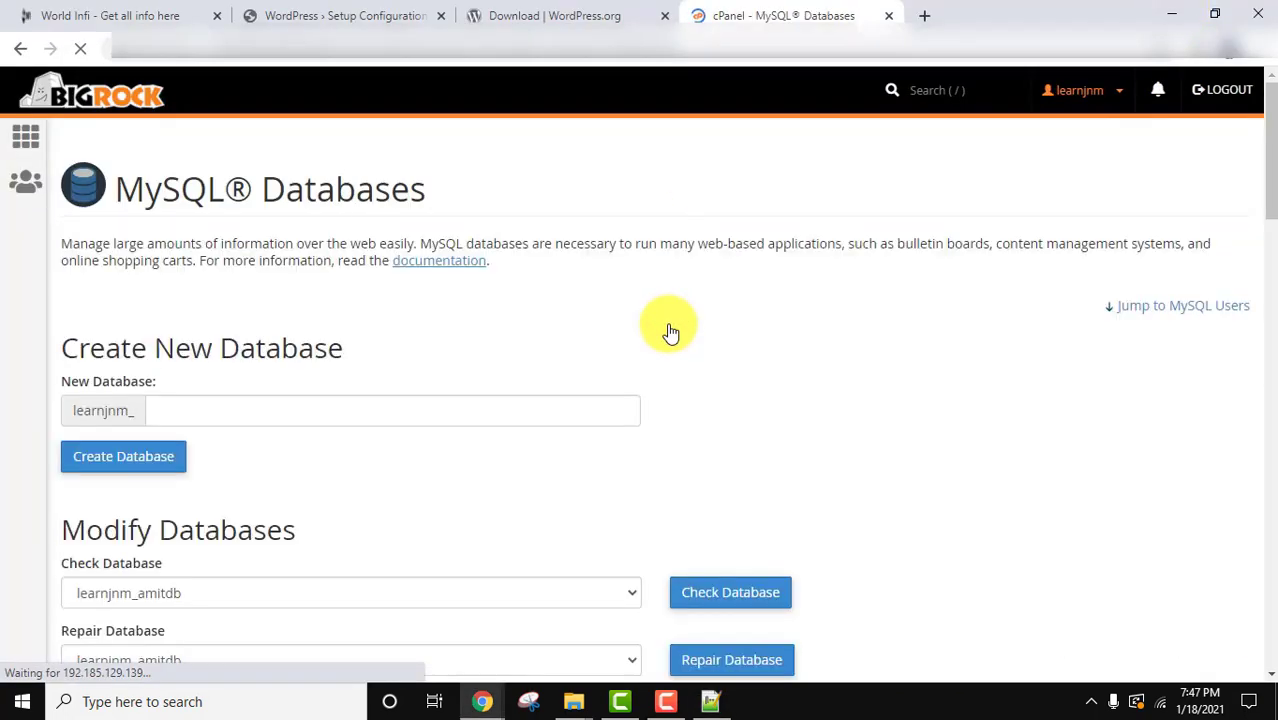
pyautogui.moveTo(1268, 195); pyautogui.dragTo(1268, 320)
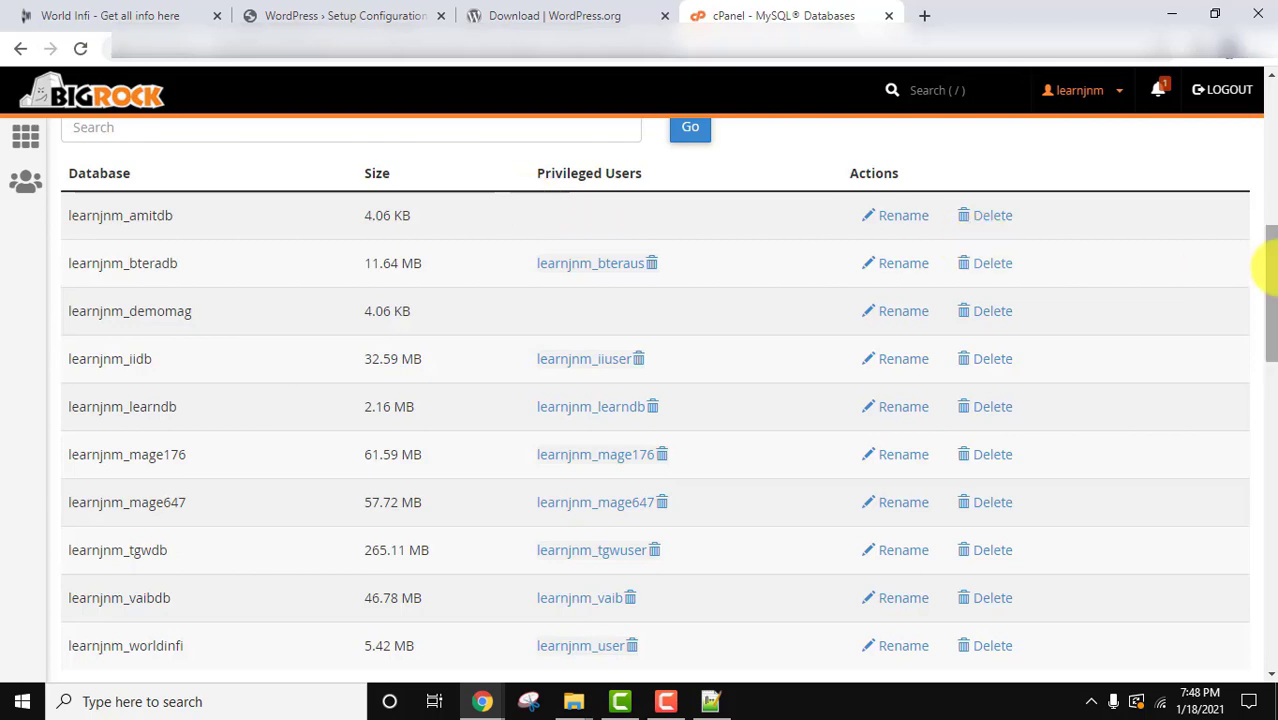
pyautogui.moveTo(1264, 266); pyautogui.dragTo(1268, 403)
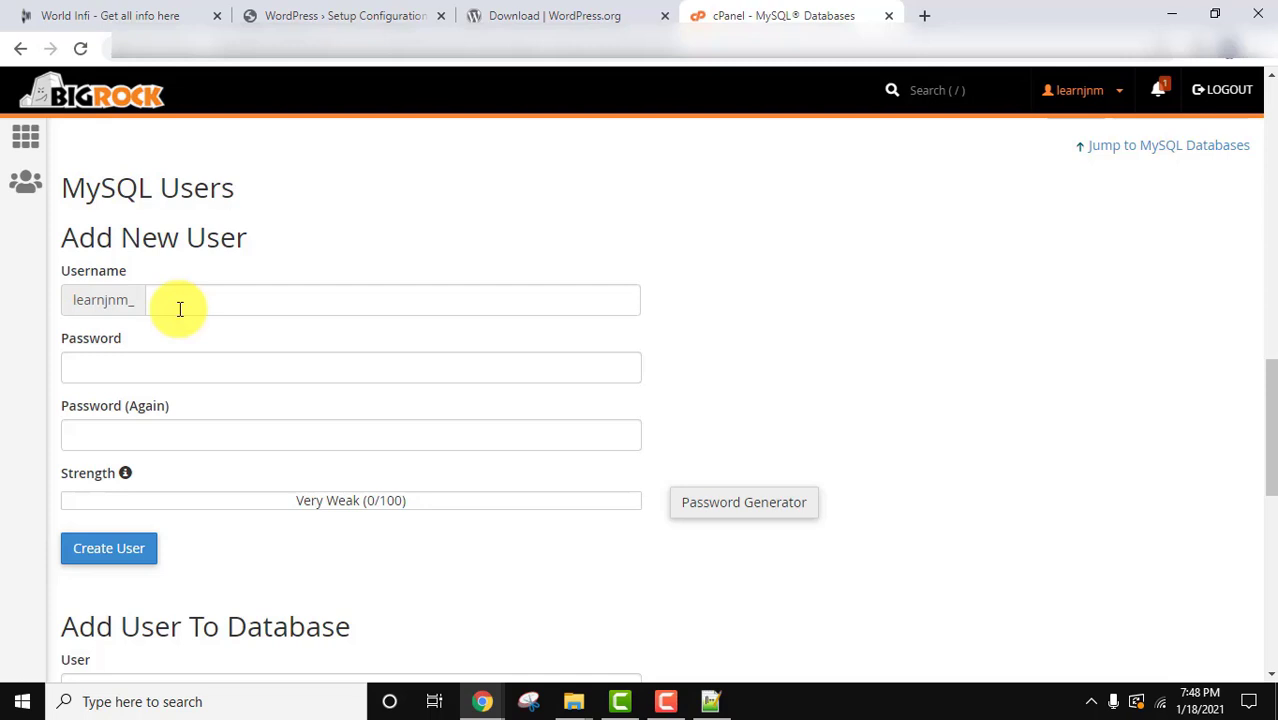
# Step: Enter username amit and a Very Strong password in the new MySQL user form
pyautogui.click(180, 309)
pyautogui.write('am')
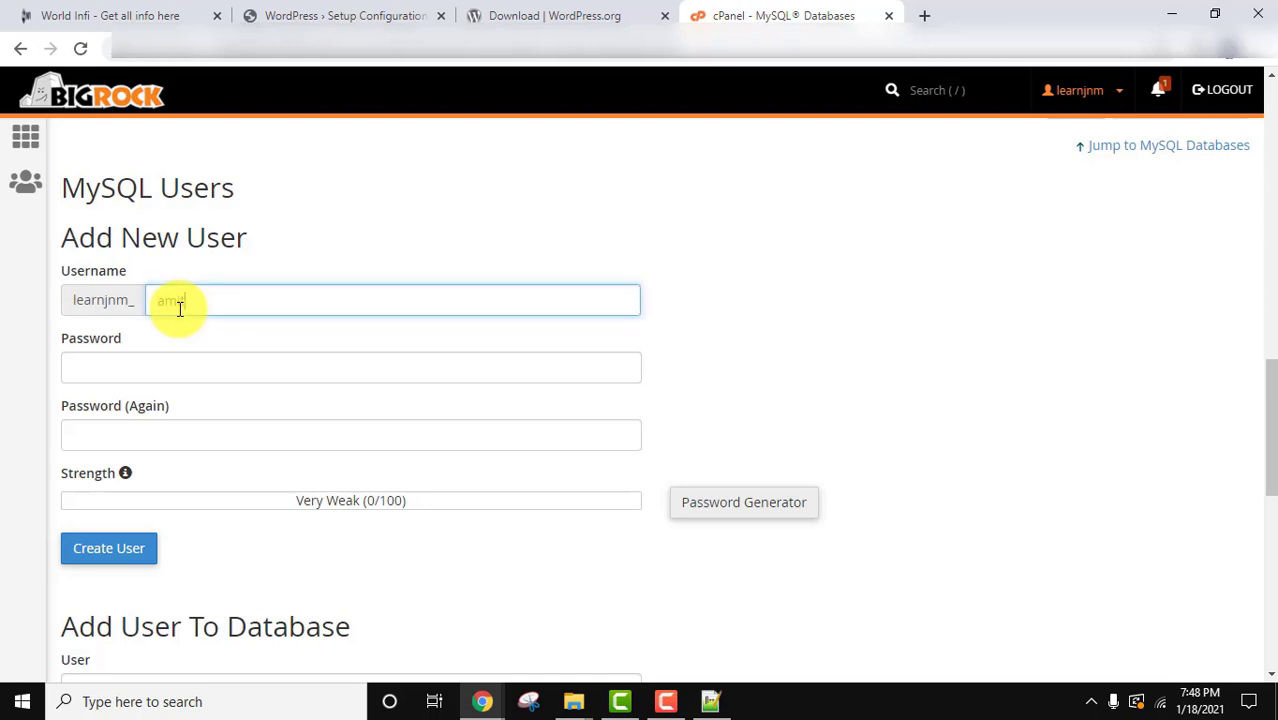
pyautogui.write('it')
pyautogui.click(328, 233)
pyautogui.click(178, 364)
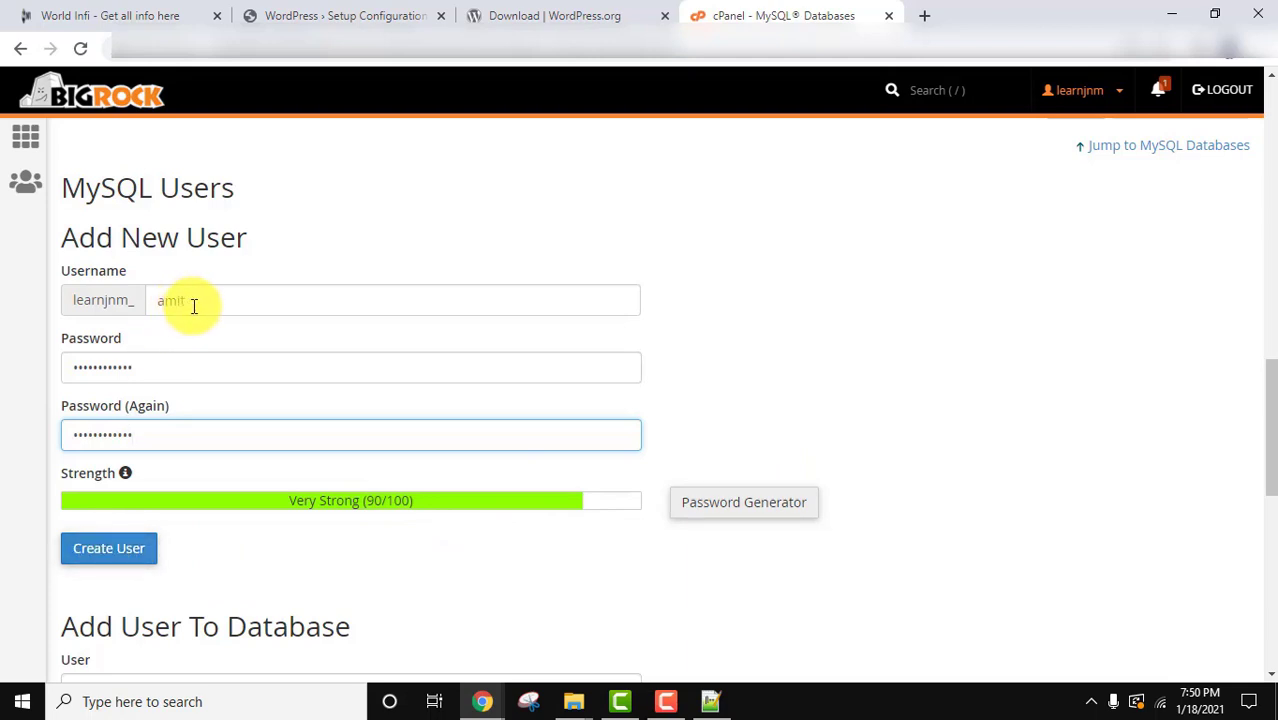
pyautogui.click(710, 701)
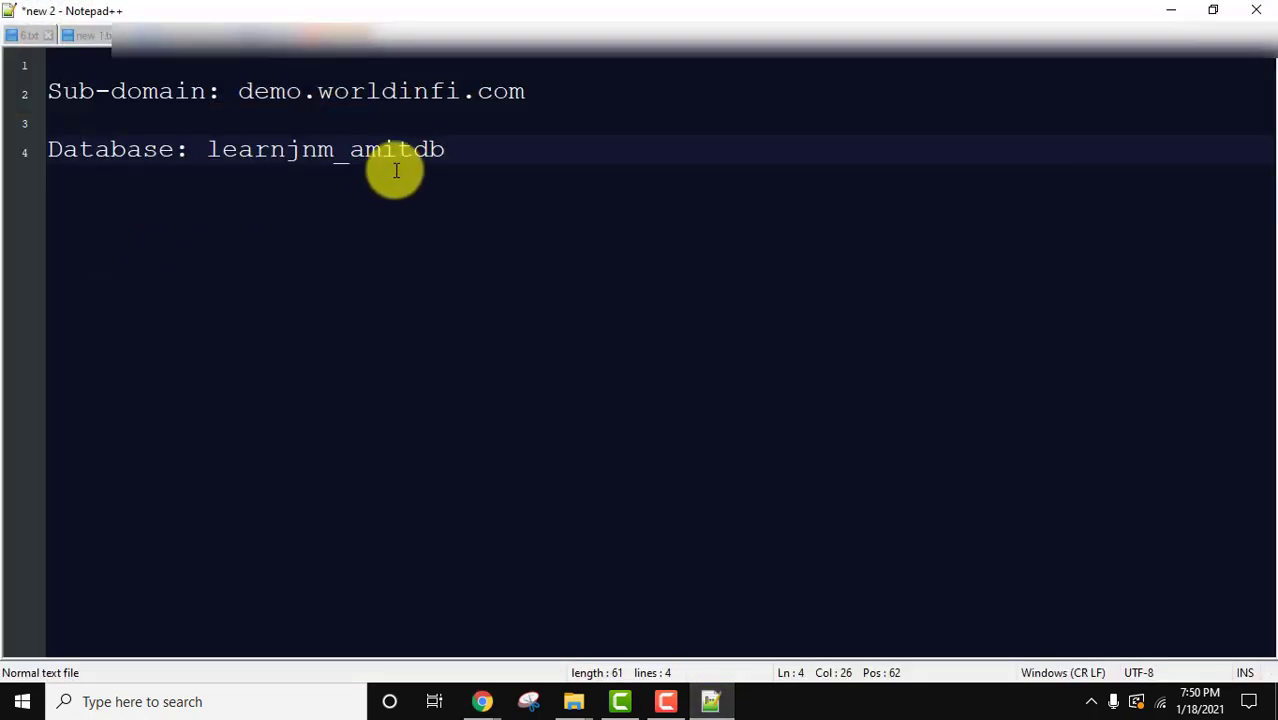
pyautogui.press('Return')
pyautogui.press('Return')
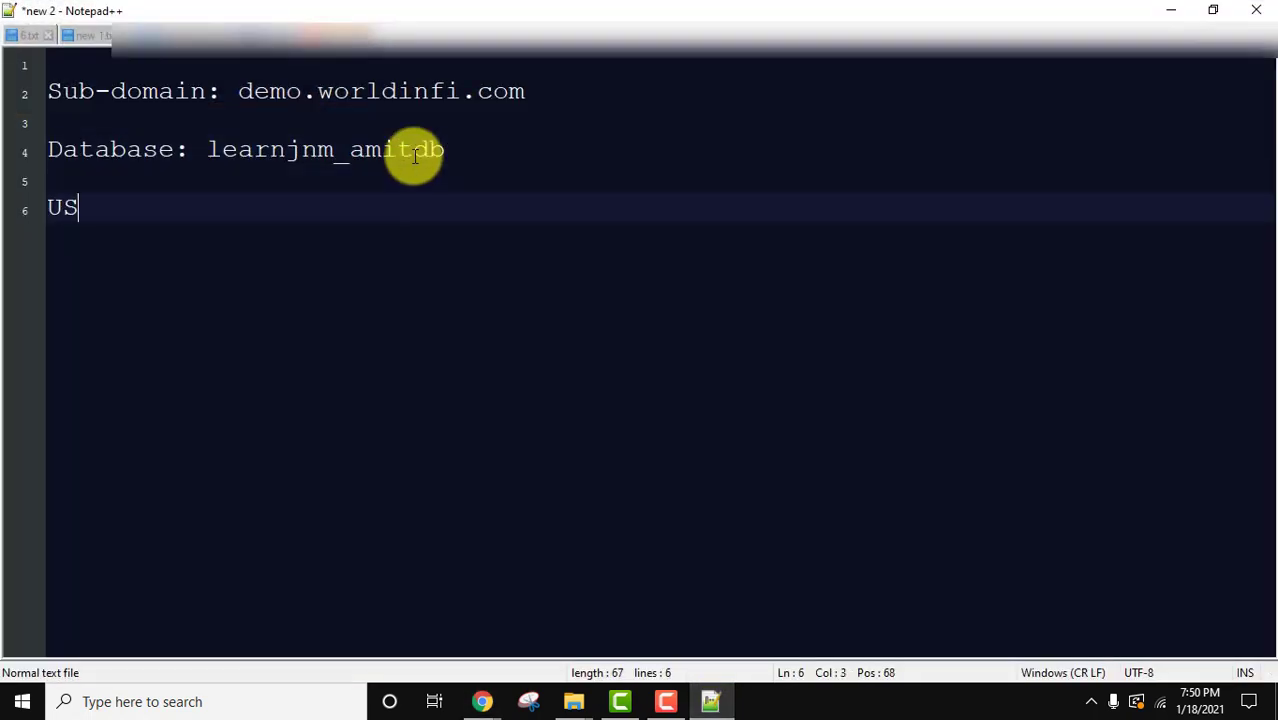
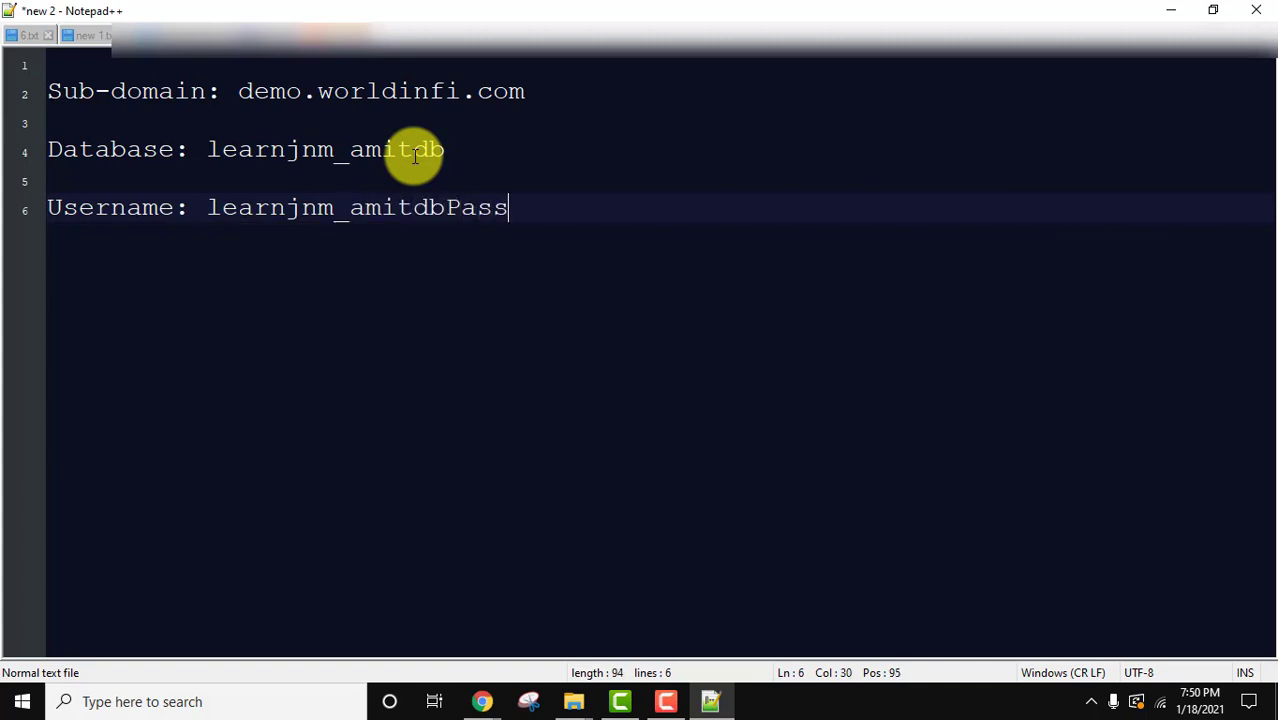
pyautogui.press('BackSpace')
pyautogui.press('BackSpace')
pyautogui.press('BackSpace')
pyautogui.press('BackSpace')
pyautogui.press('BackSpace')
pyautogui.press('BackSpace')
pyautogui.press('BackSpace')
pyautogui.press('BackSpace')
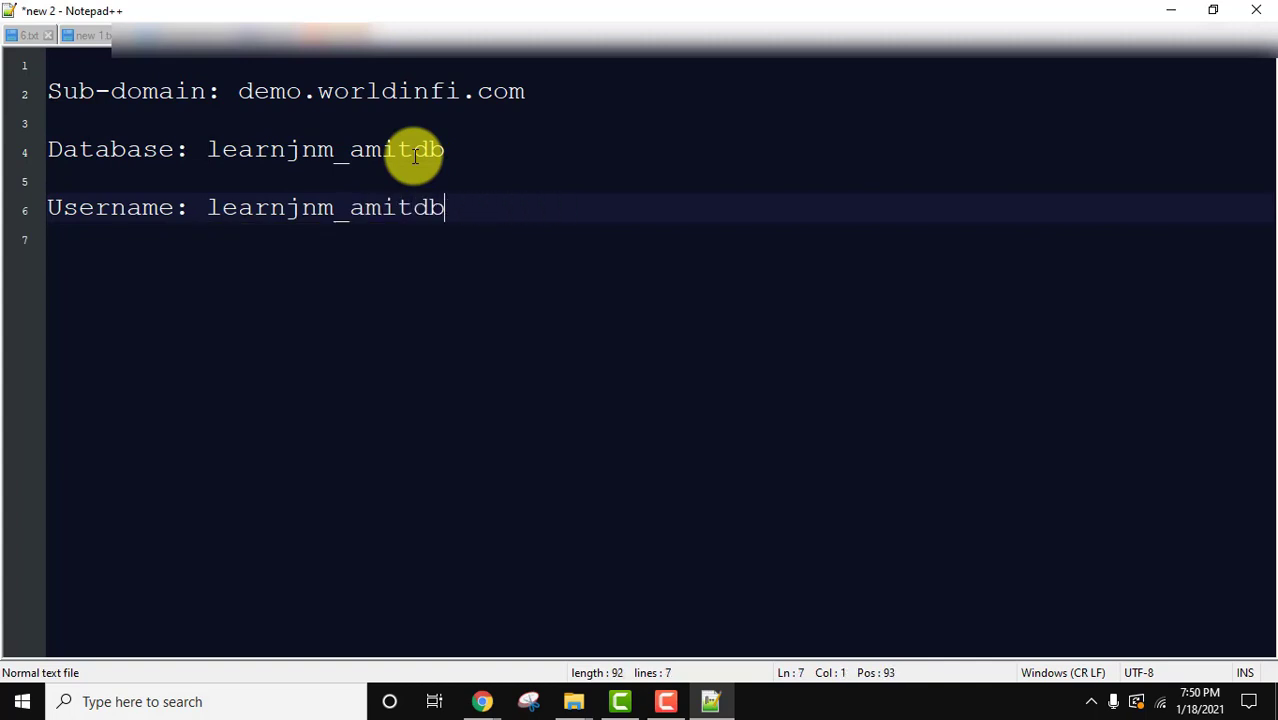
pyautogui.press('Return')
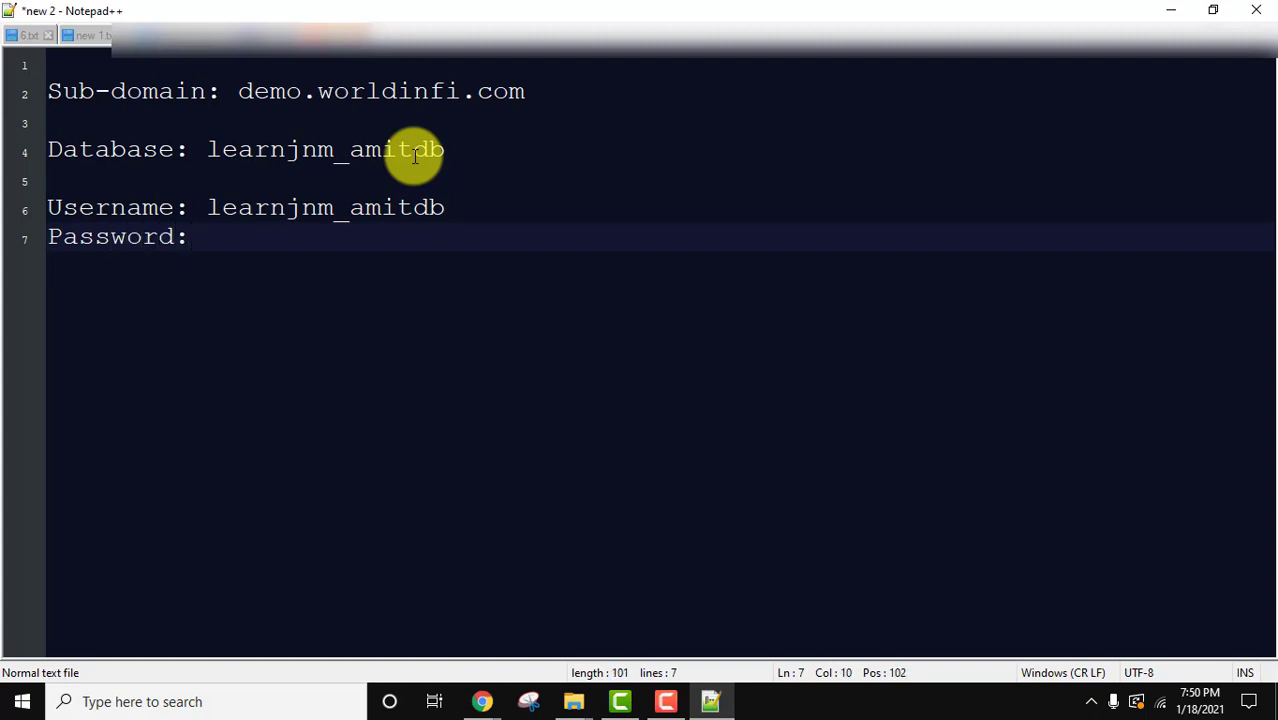
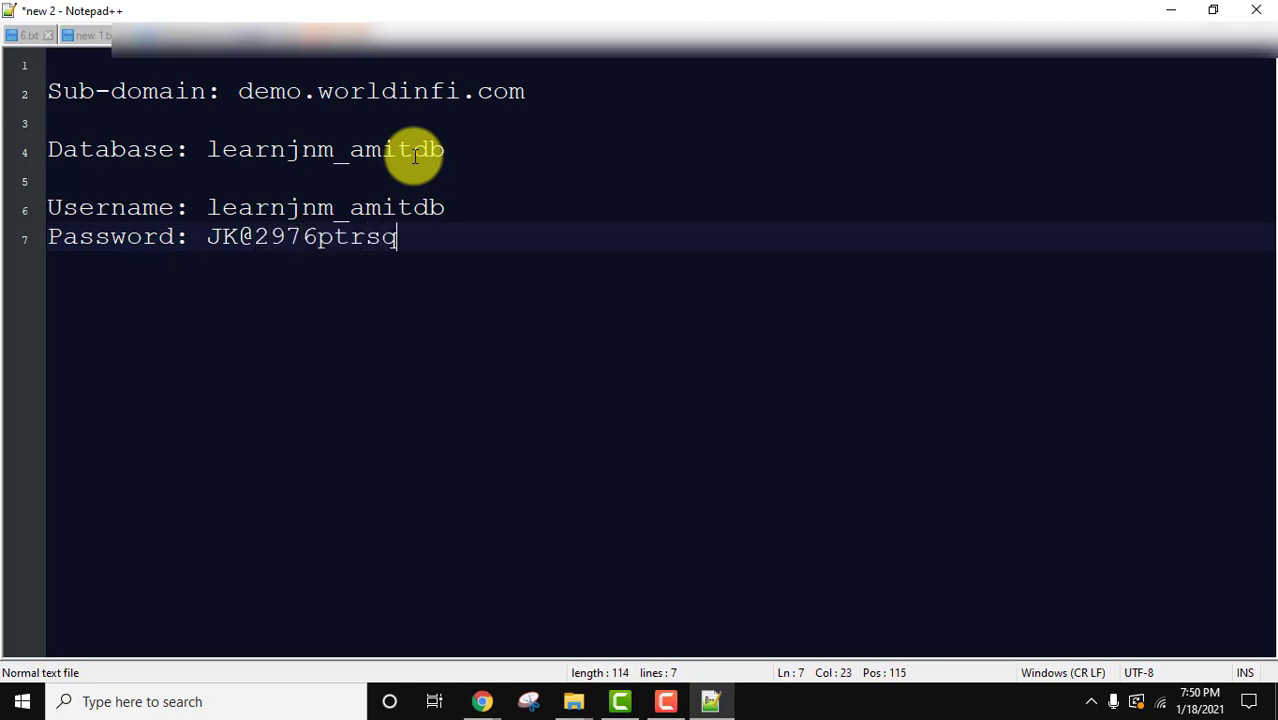
# Step: Create the MySQL user learnjnm_amit from the filled-in form
pyautogui.moveTo(482, 700)
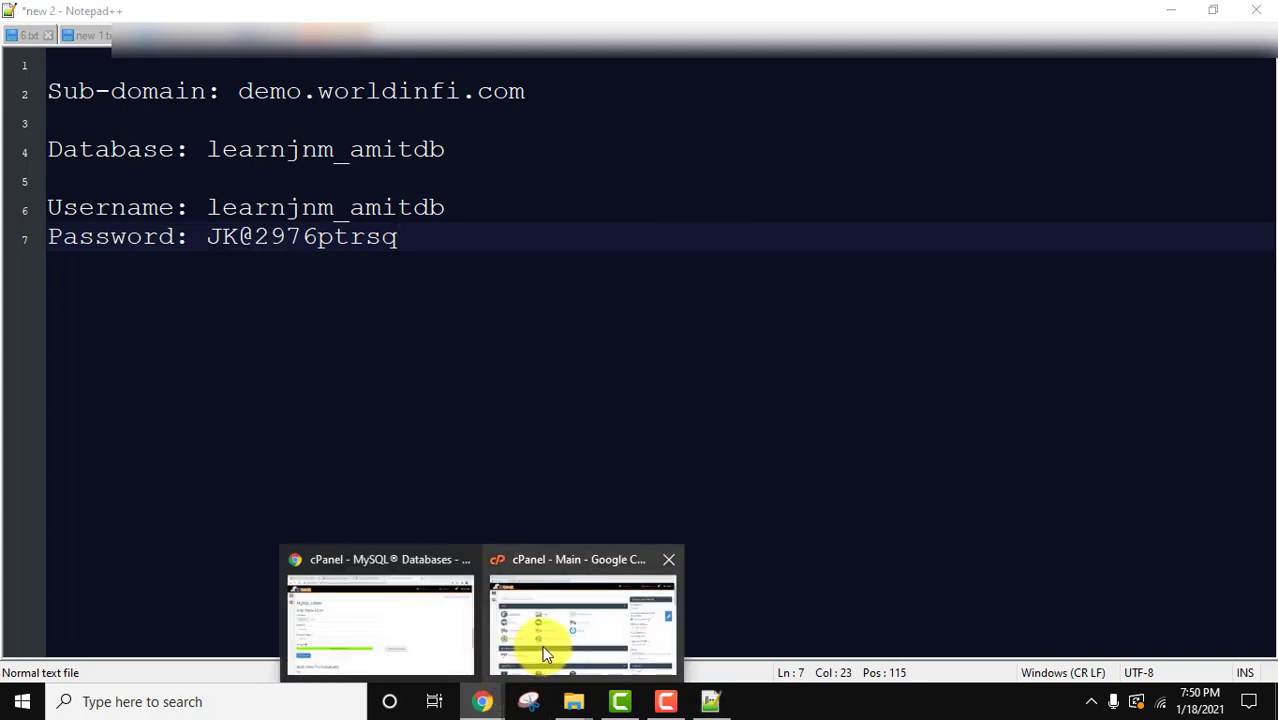
pyautogui.click(408, 623)
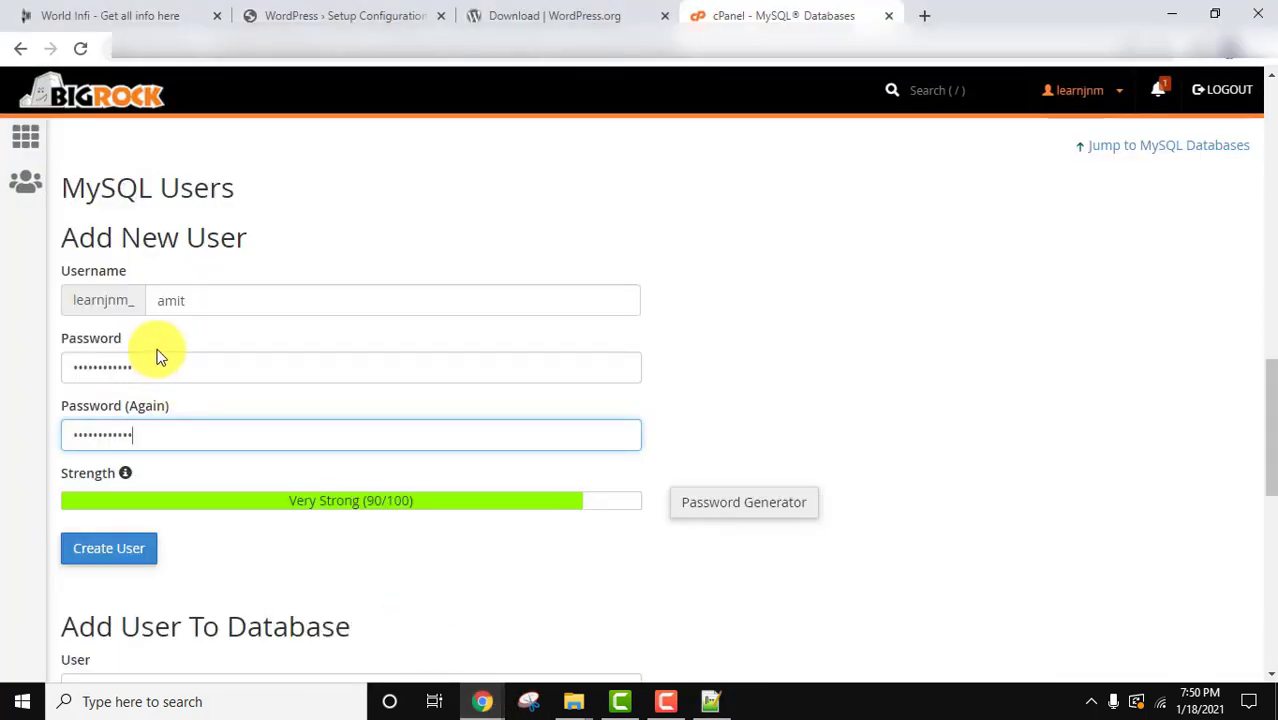
pyautogui.click(118, 556)
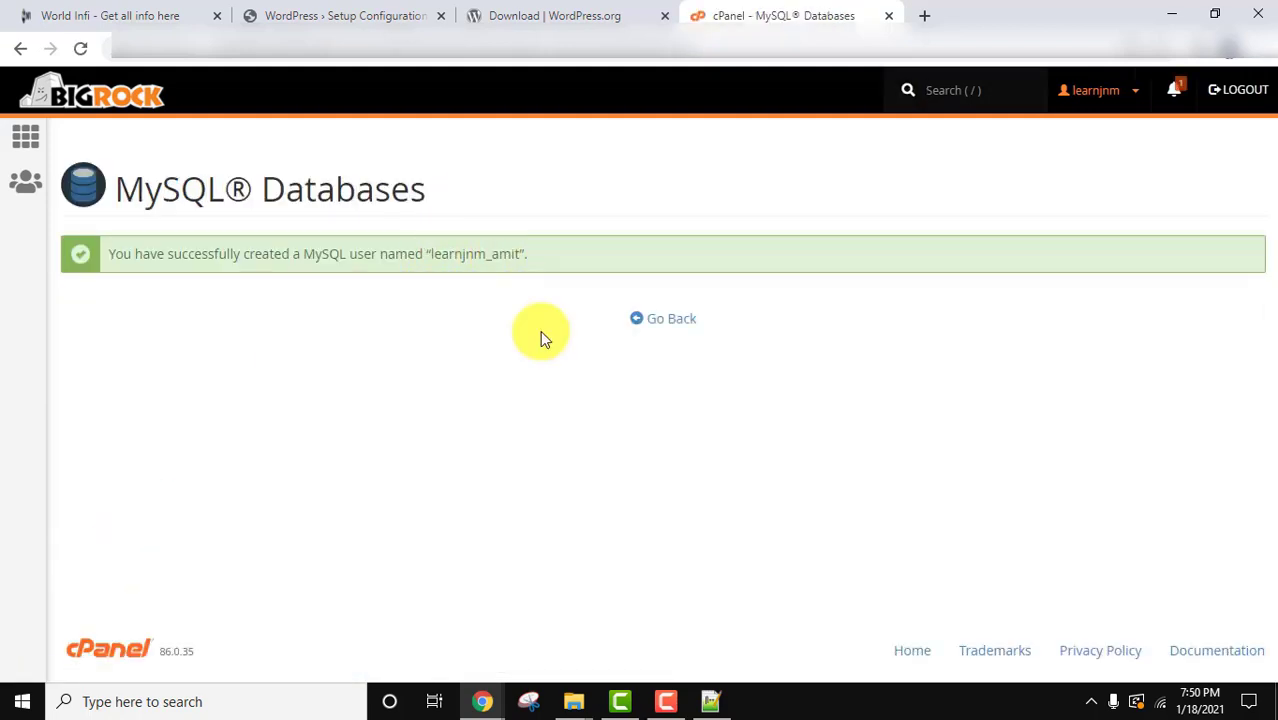
# Step: Correct the noted username to learnjnm_amit by deleting the extra 'db'
pyautogui.click(708, 700)
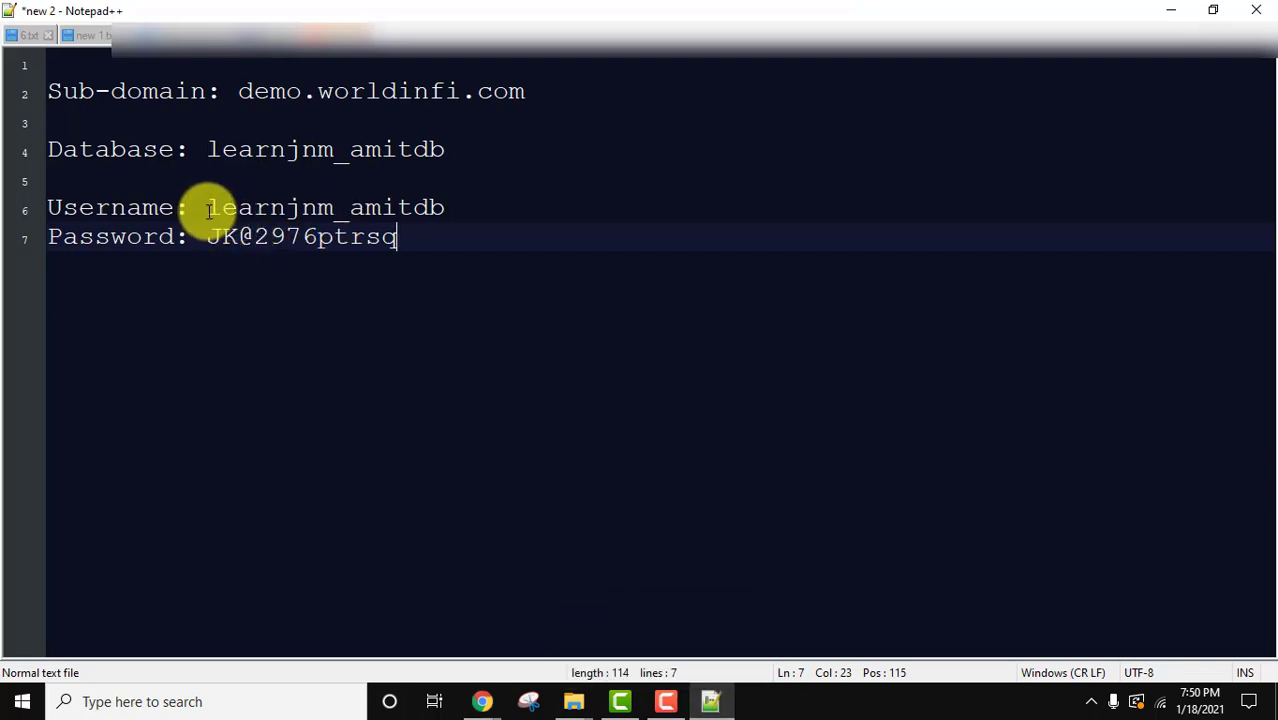
pyautogui.moveTo(209, 210); pyautogui.dragTo(470, 200)
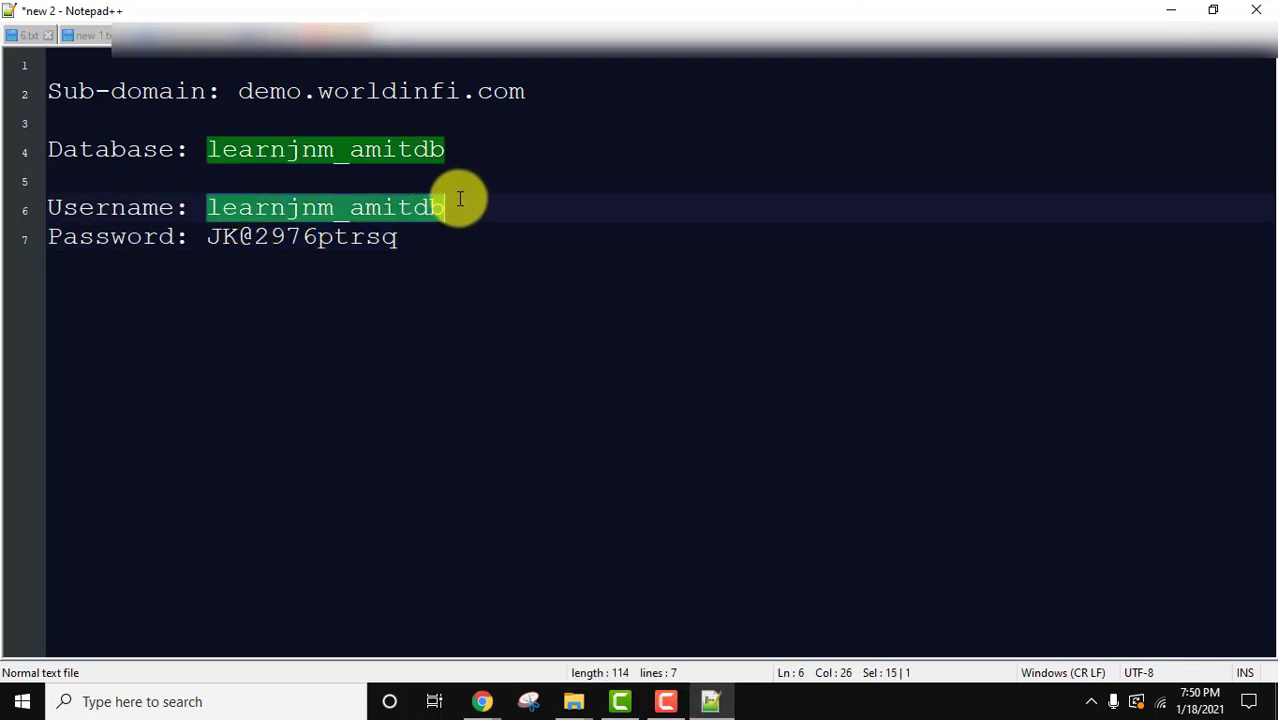
pyautogui.click(551, 188)
pyautogui.click(462, 200)
pyautogui.press('BackSpace')
pyautogui.press('BackSpace')
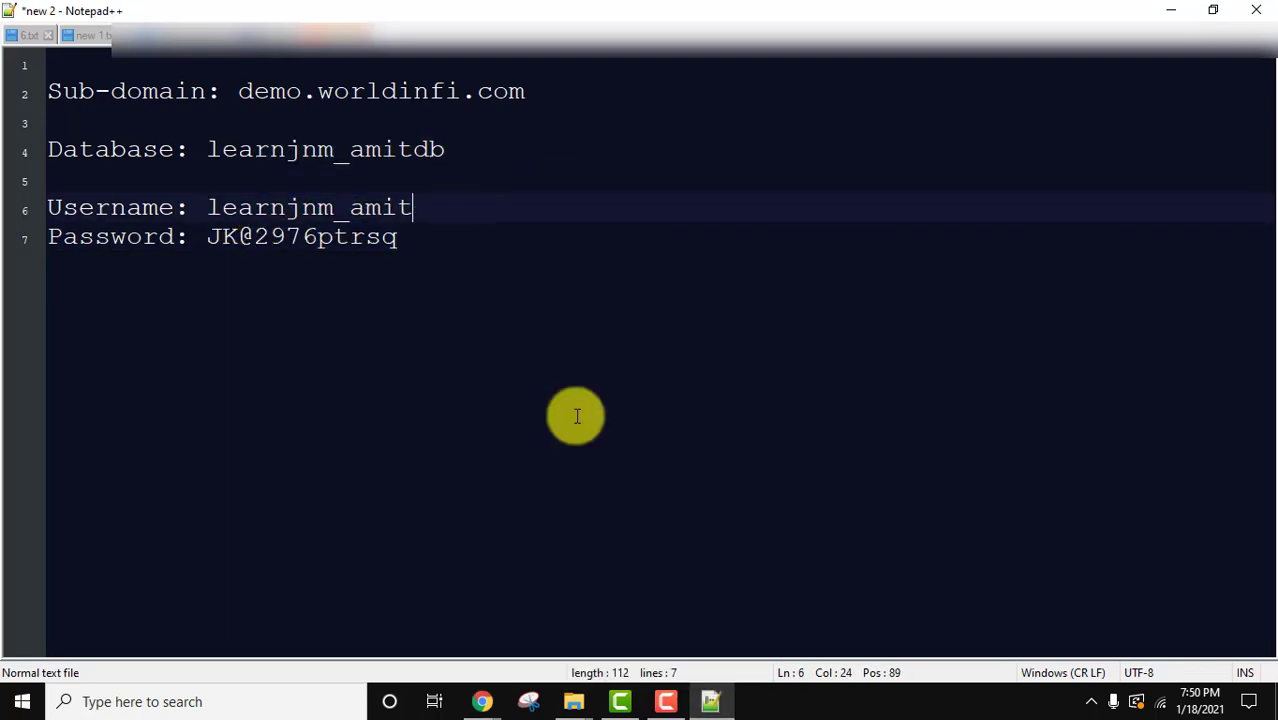
# Step: Back on MySQL Databases, choose learnjnm_amit under Add User To Database
pyautogui.click(481, 701)
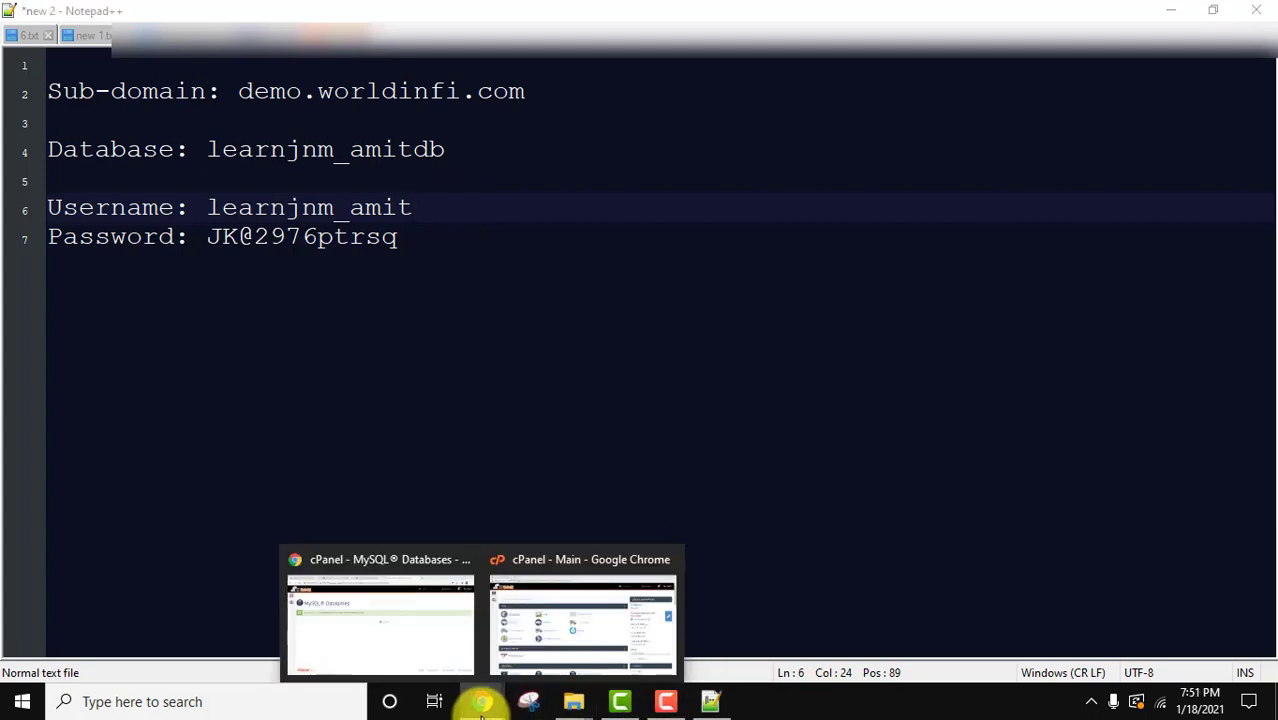
pyautogui.click(419, 634)
pyautogui.click(670, 320)
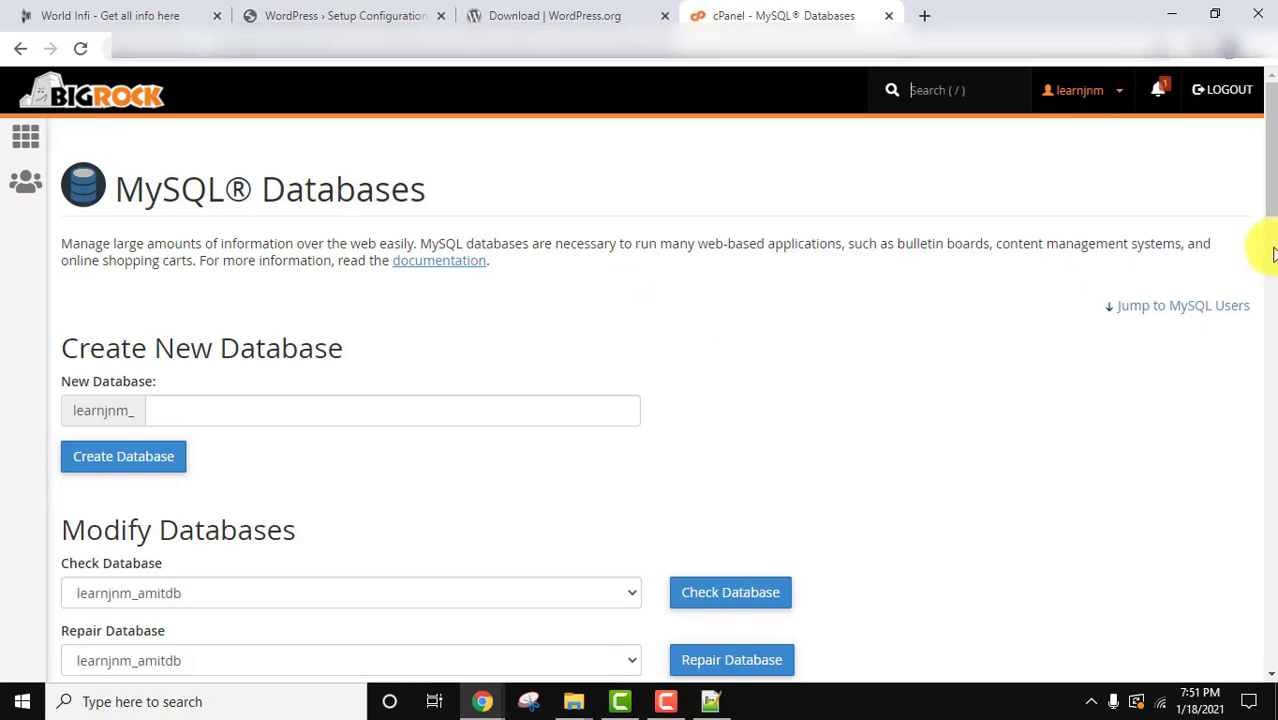
pyautogui.moveTo(1268, 178); pyautogui.dragTo(1270, 512)
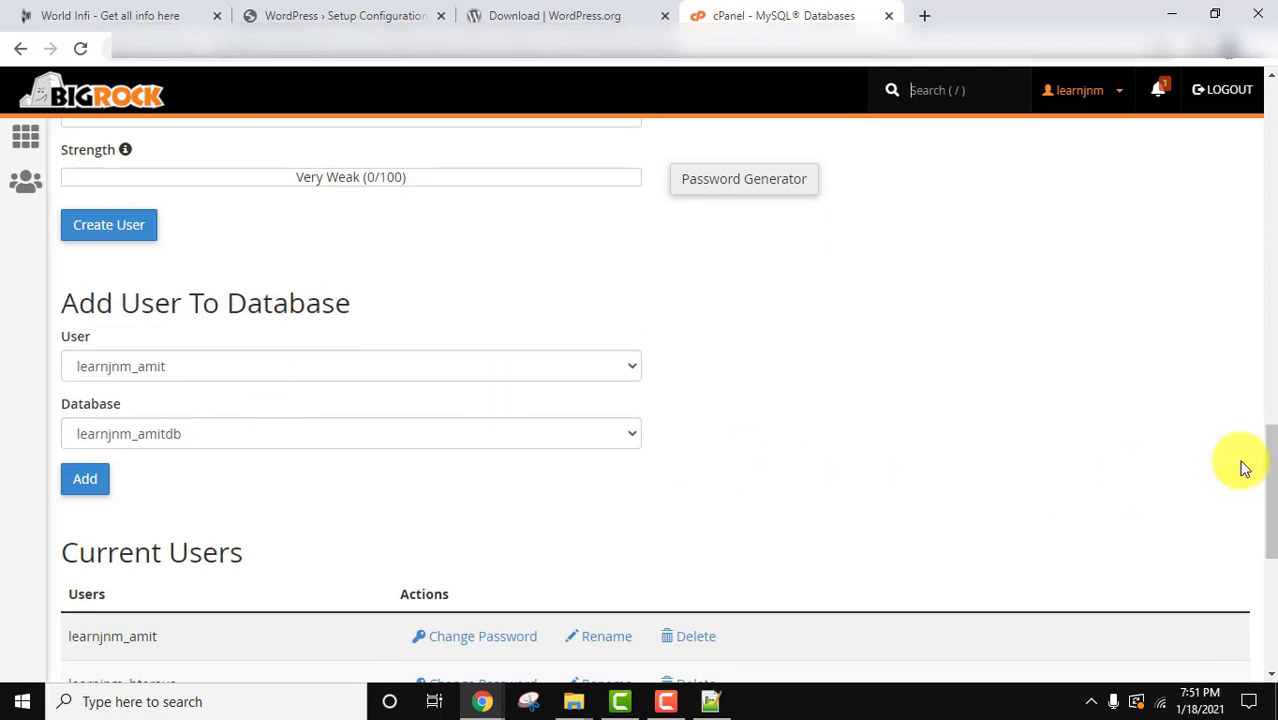
pyautogui.click(325, 365)
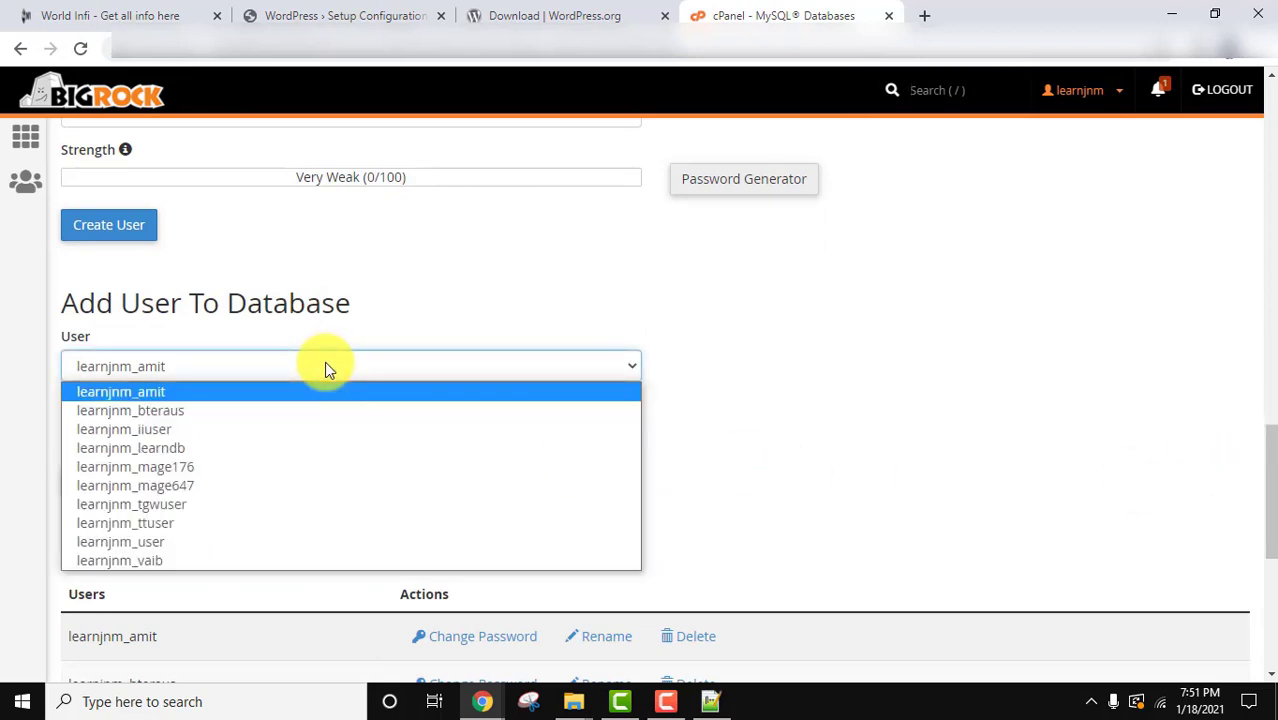
pyautogui.click(325, 365)
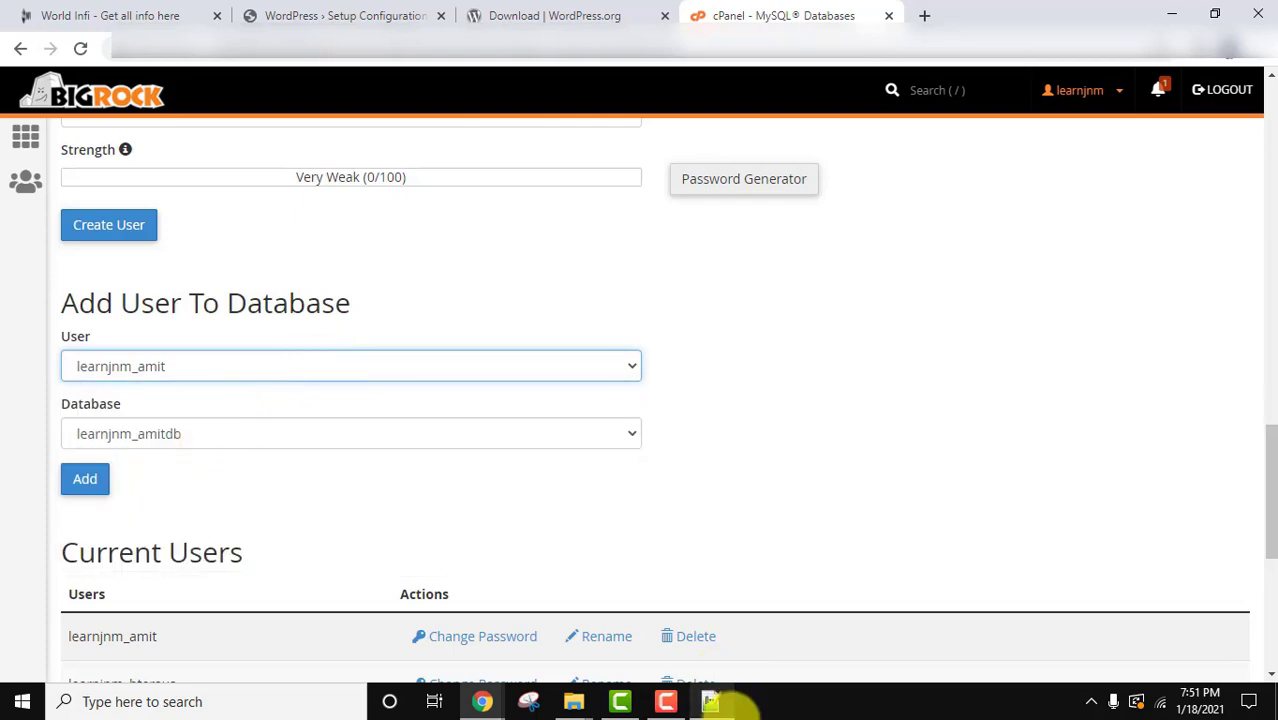
# Step: Check the recorded username and database name learnjnm_amitdb in the notes
pyautogui.click(711, 701)
pyautogui.moveTo(212, 206); pyautogui.dragTo(448, 208)
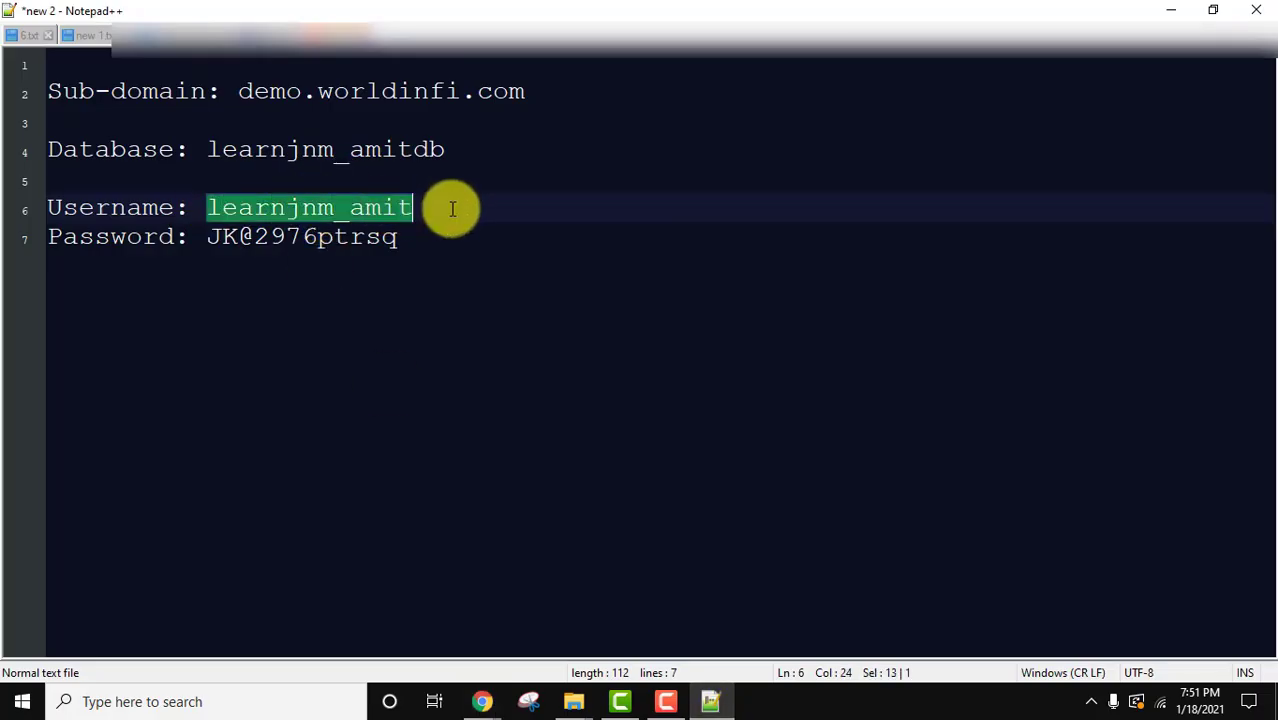
pyautogui.click(414, 231)
pyautogui.click(212, 203)
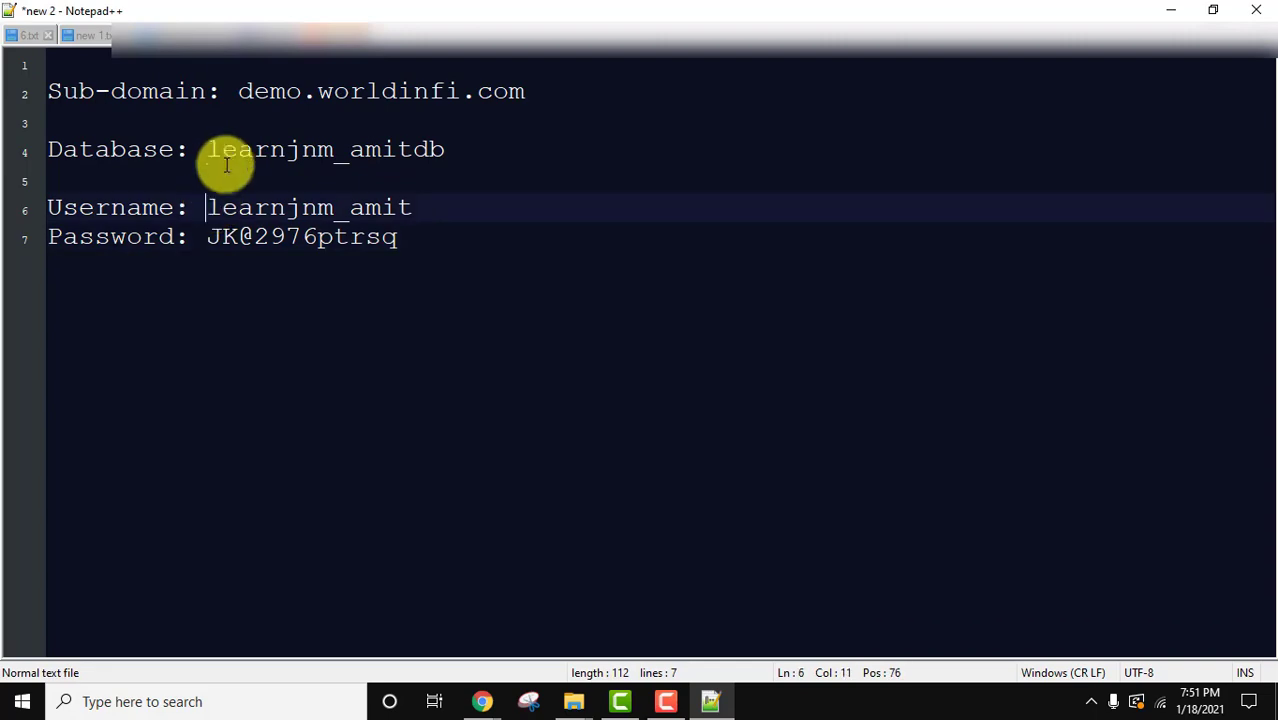
pyautogui.click(220, 149)
pyautogui.click(714, 702)
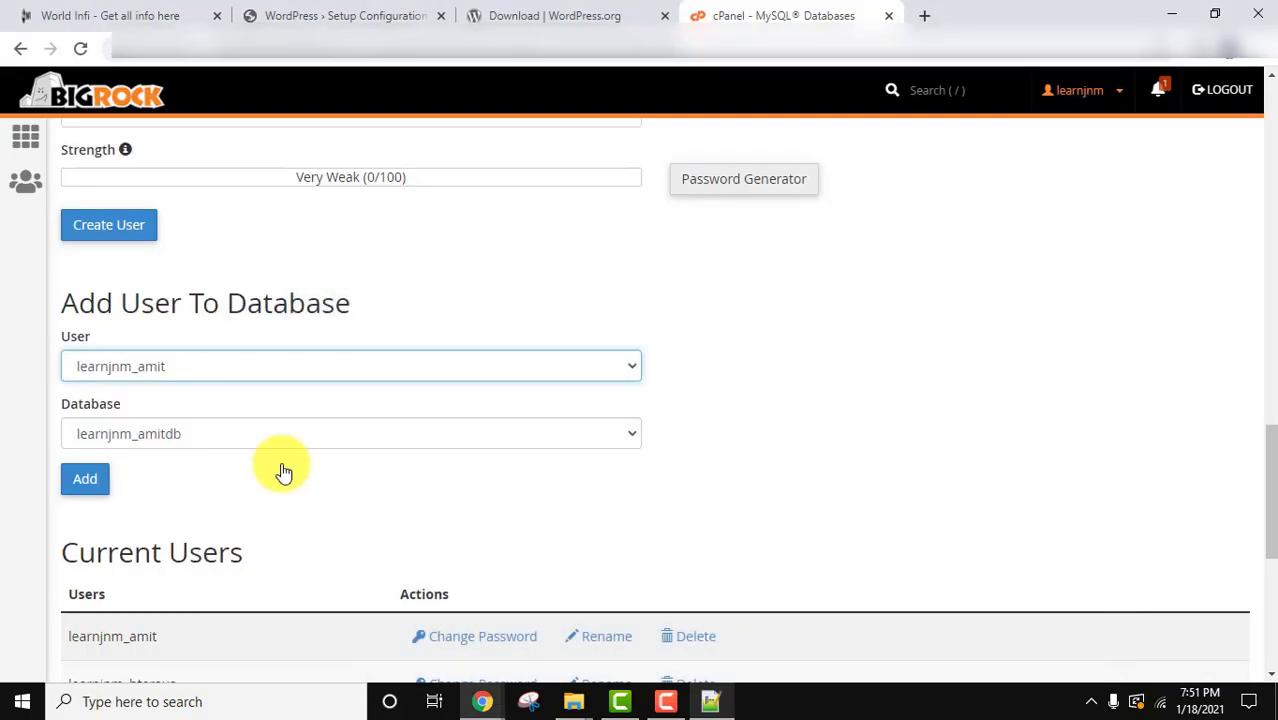
# Step: Add learnjnm_amit to the learnjnm_amitdb database, reaching Manage User Privileges
pyautogui.click(90, 480)
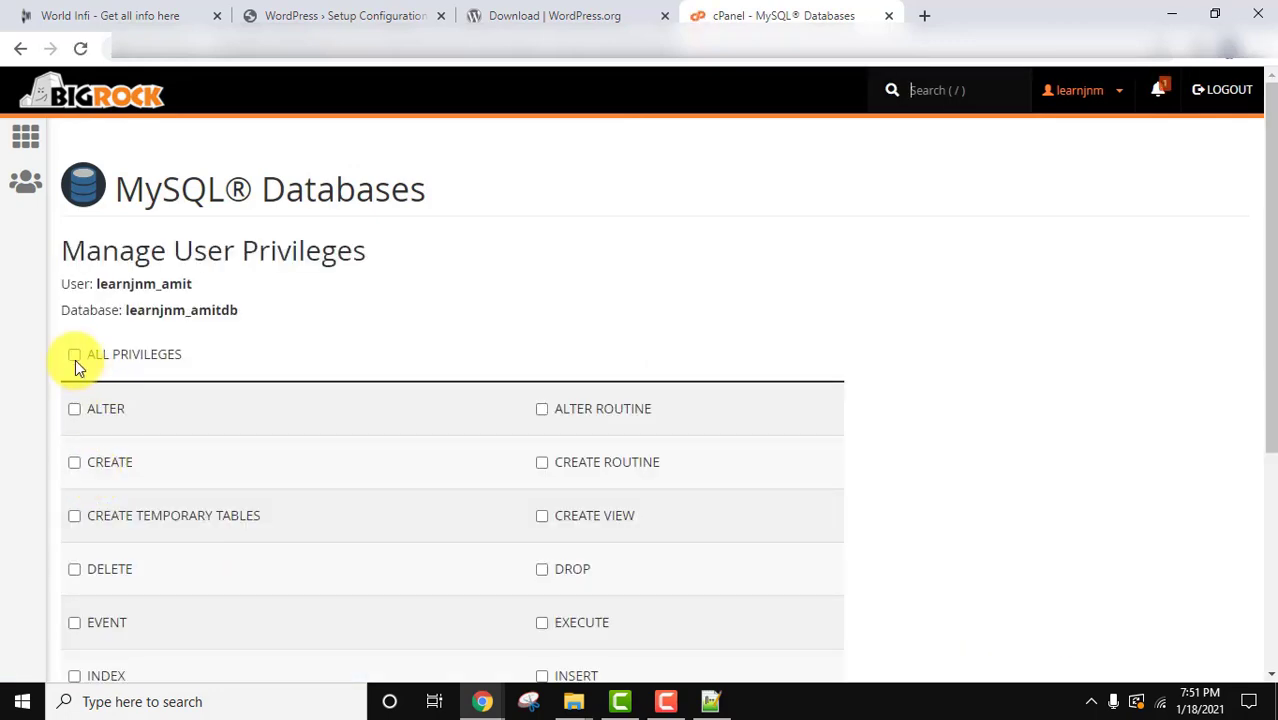
pyautogui.moveTo(62, 285); pyautogui.dragTo(250, 310)
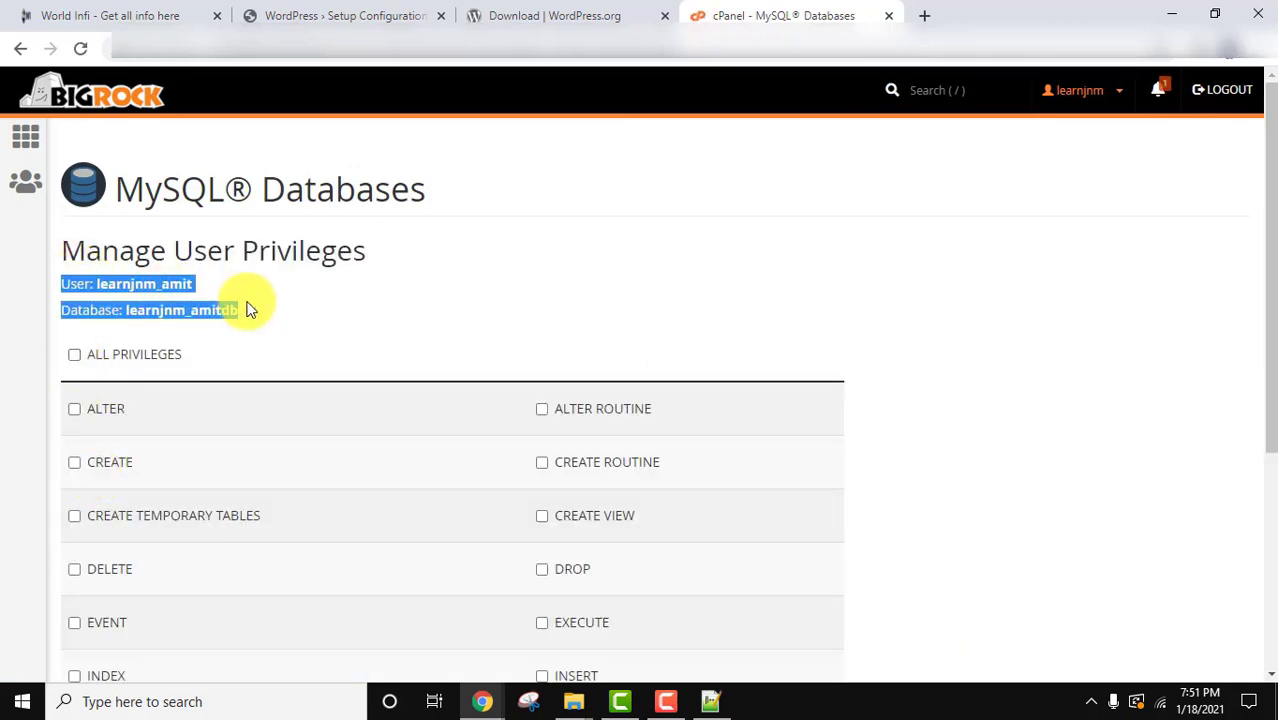
pyautogui.click(722, 701)
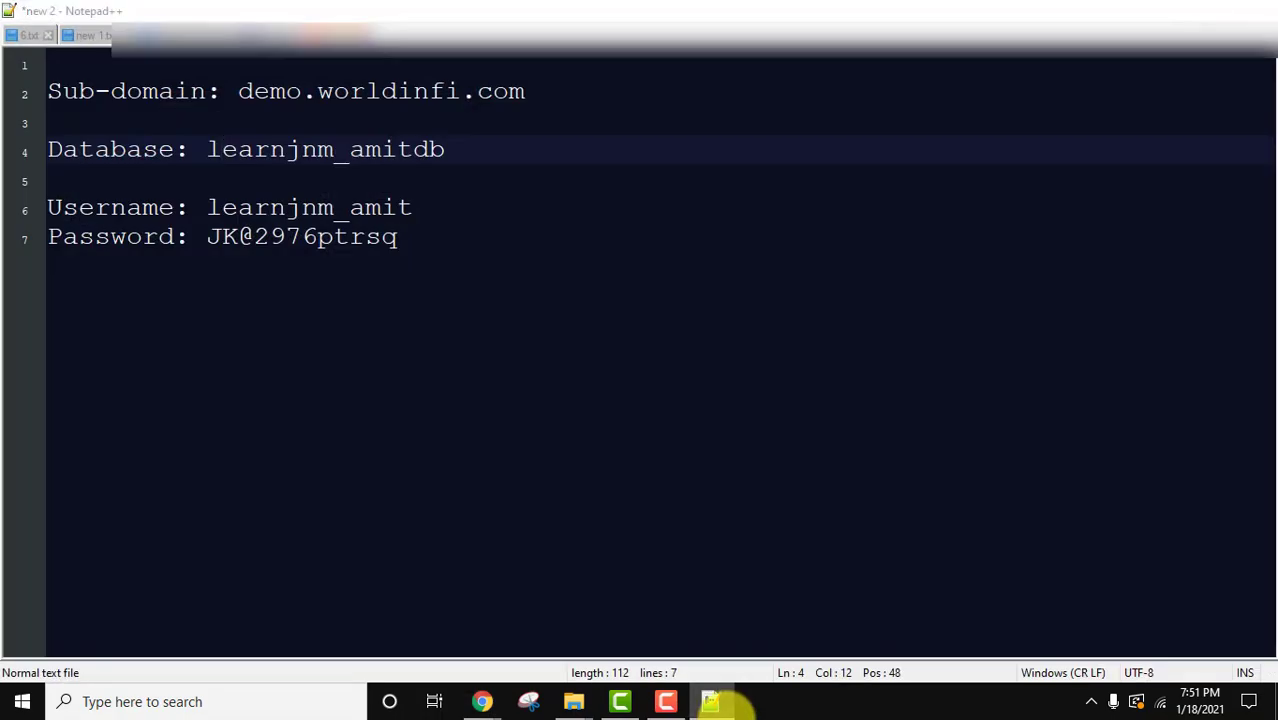
pyautogui.click(720, 702)
pyautogui.click(76, 346)
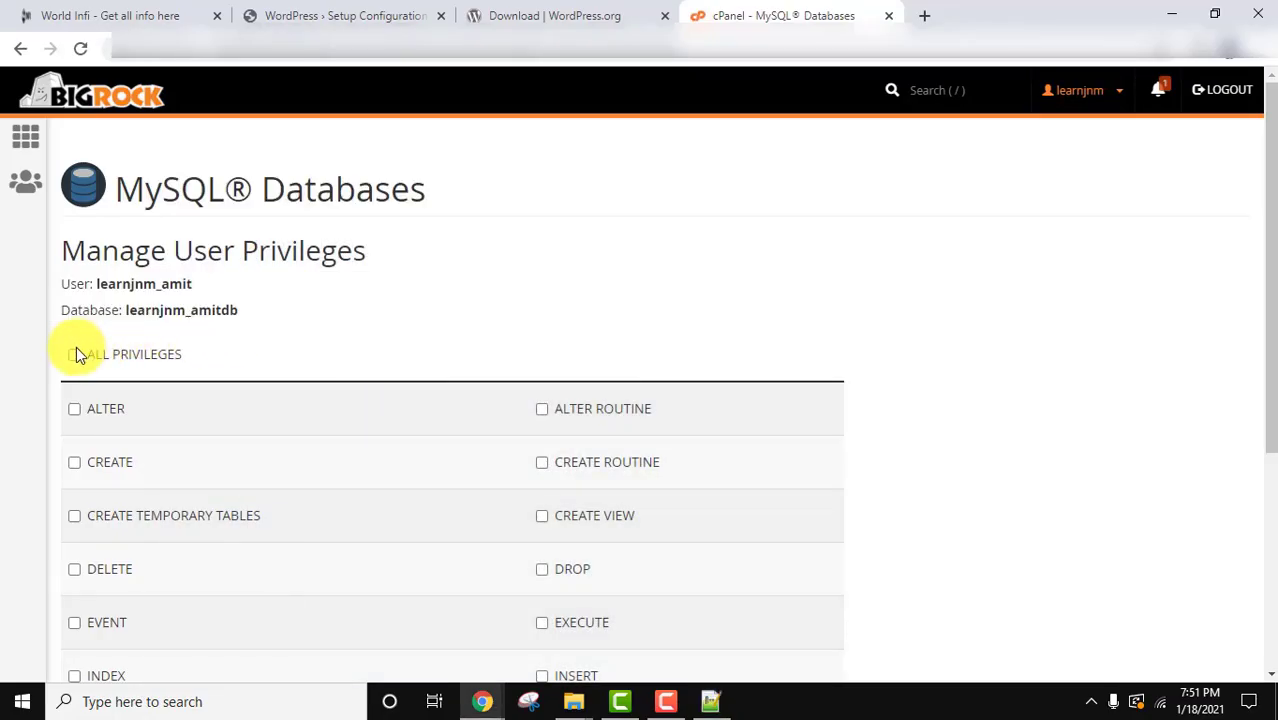
# Step: Grant ALL PRIVILEGES to the user and save with Make Changes
pyautogui.click(75, 353)
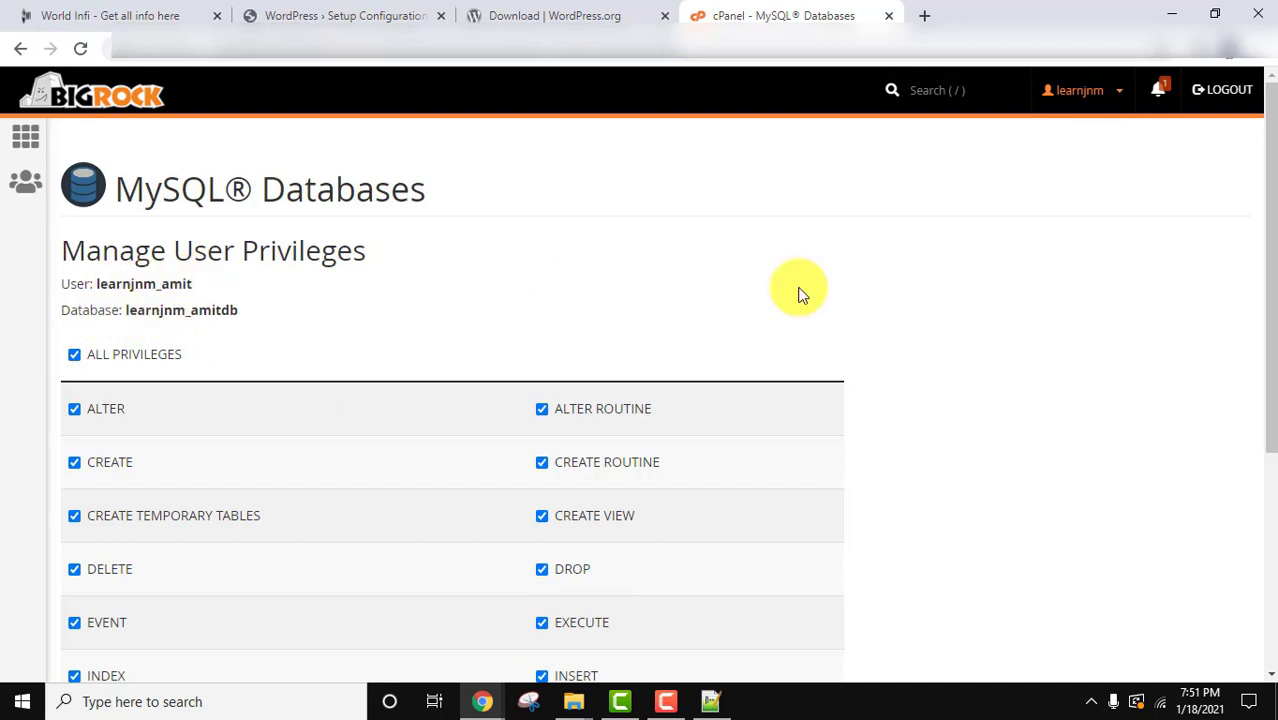
pyautogui.moveTo(1270, 200); pyautogui.dragTo(1258, 480)
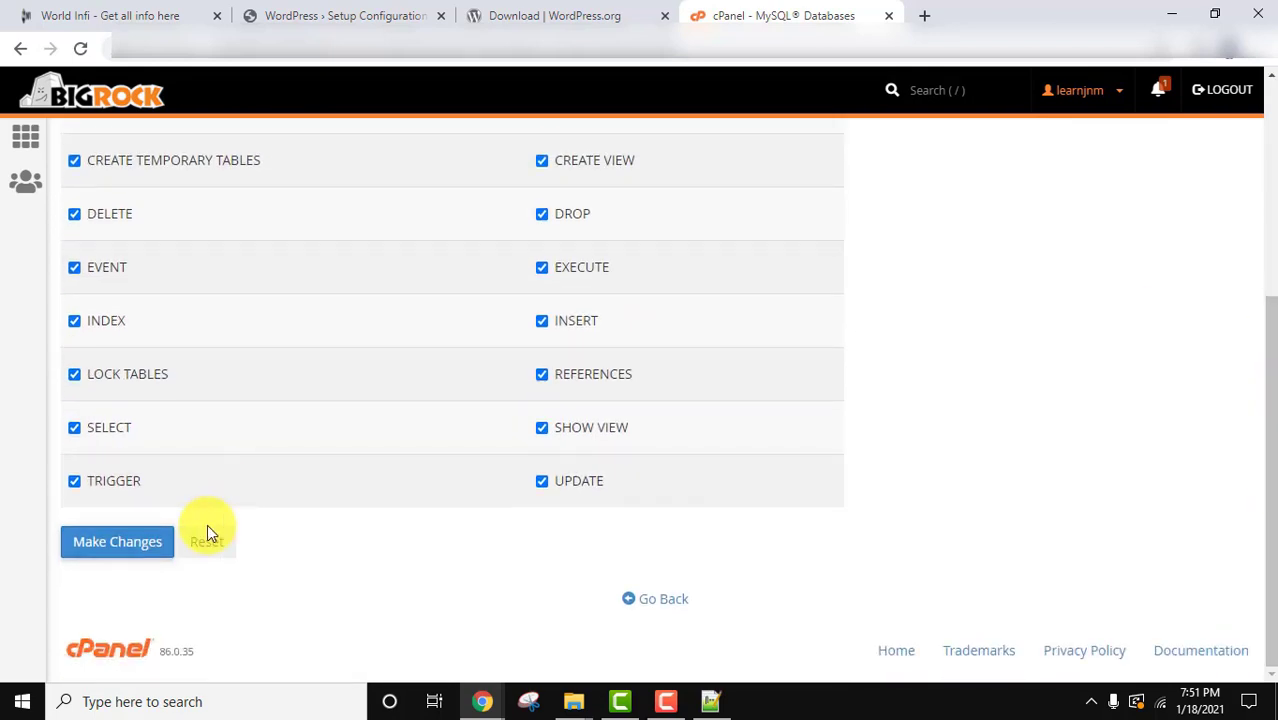
pyautogui.click(145, 548)
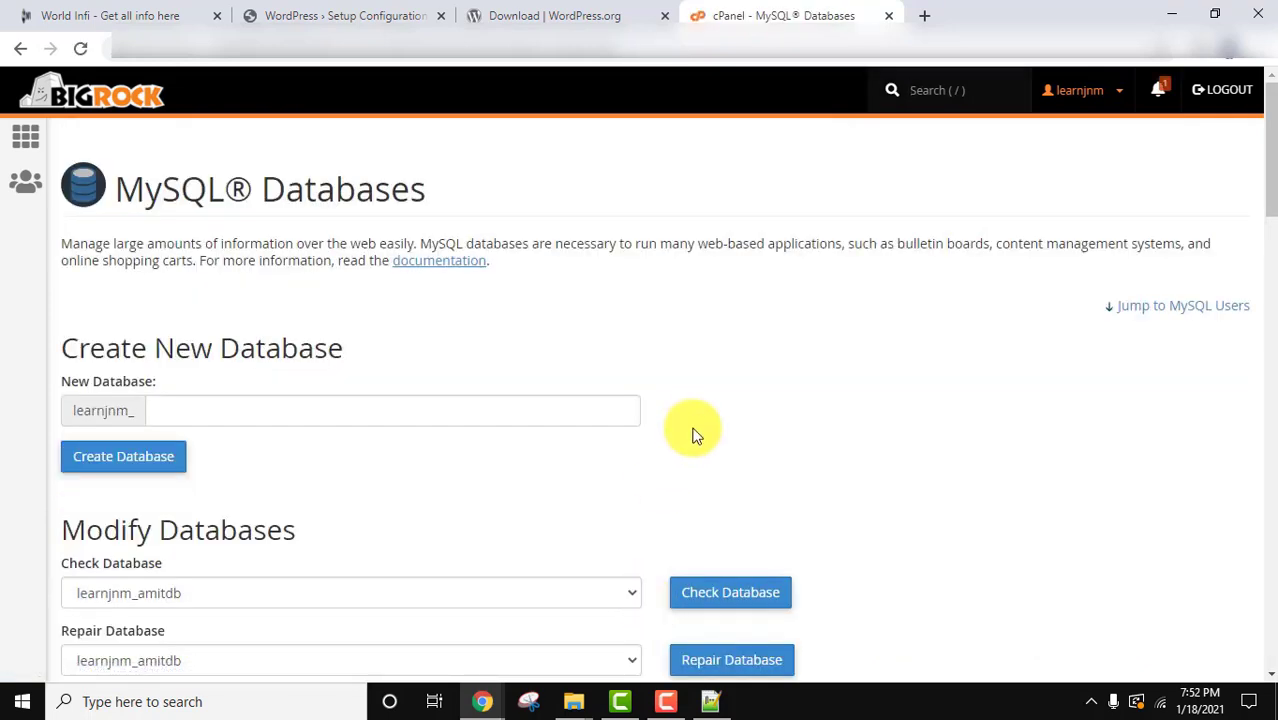
# Step: Paste the database name learnjnm_amitdb from the notes into the WordPress connection form
pyautogui.click(428, 10)
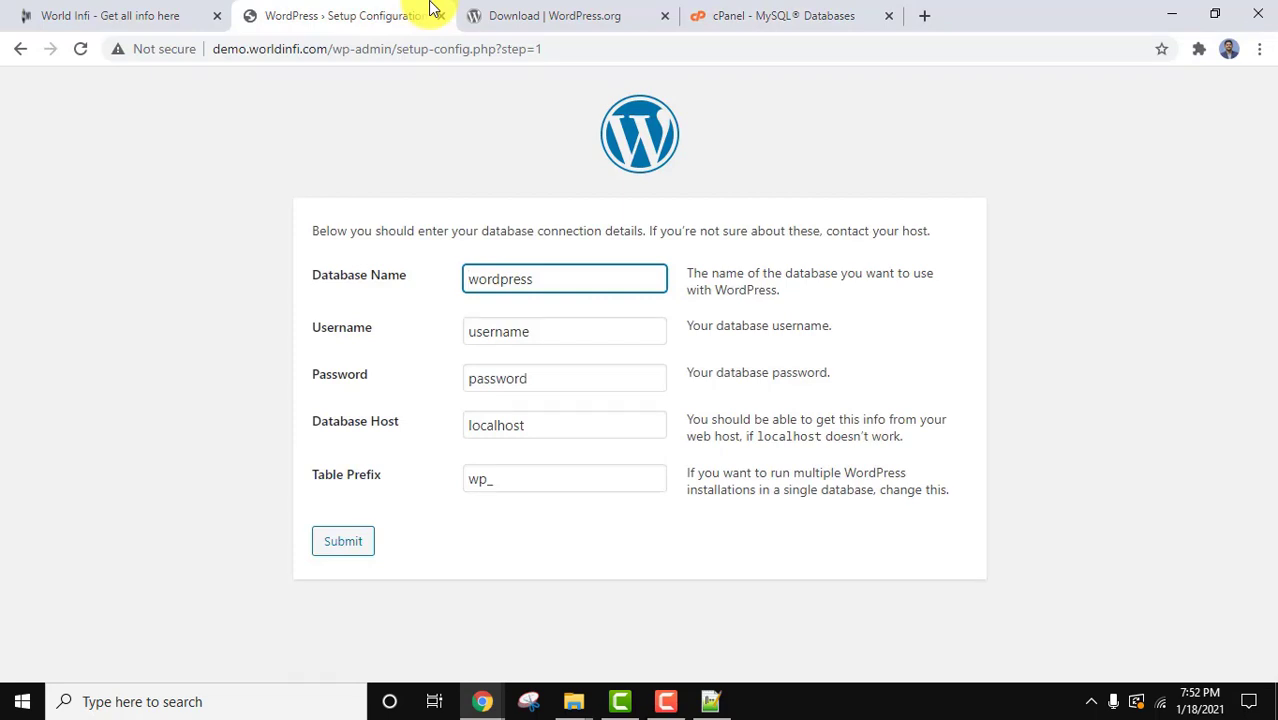
pyautogui.doubleClick(551, 278)
pyautogui.click(716, 699)
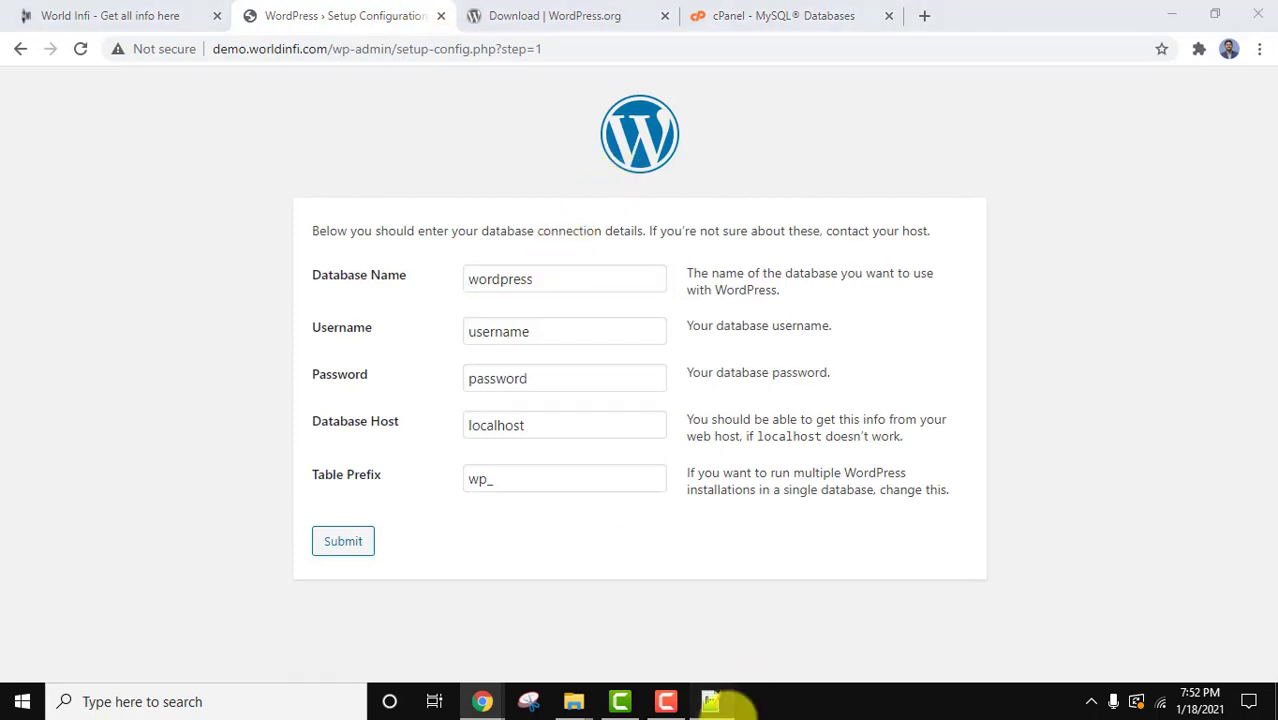
pyautogui.moveTo(200, 151); pyautogui.dragTo(488, 149)
pyautogui.hotkey('ctrl', 'c')
pyautogui.click(716, 699)
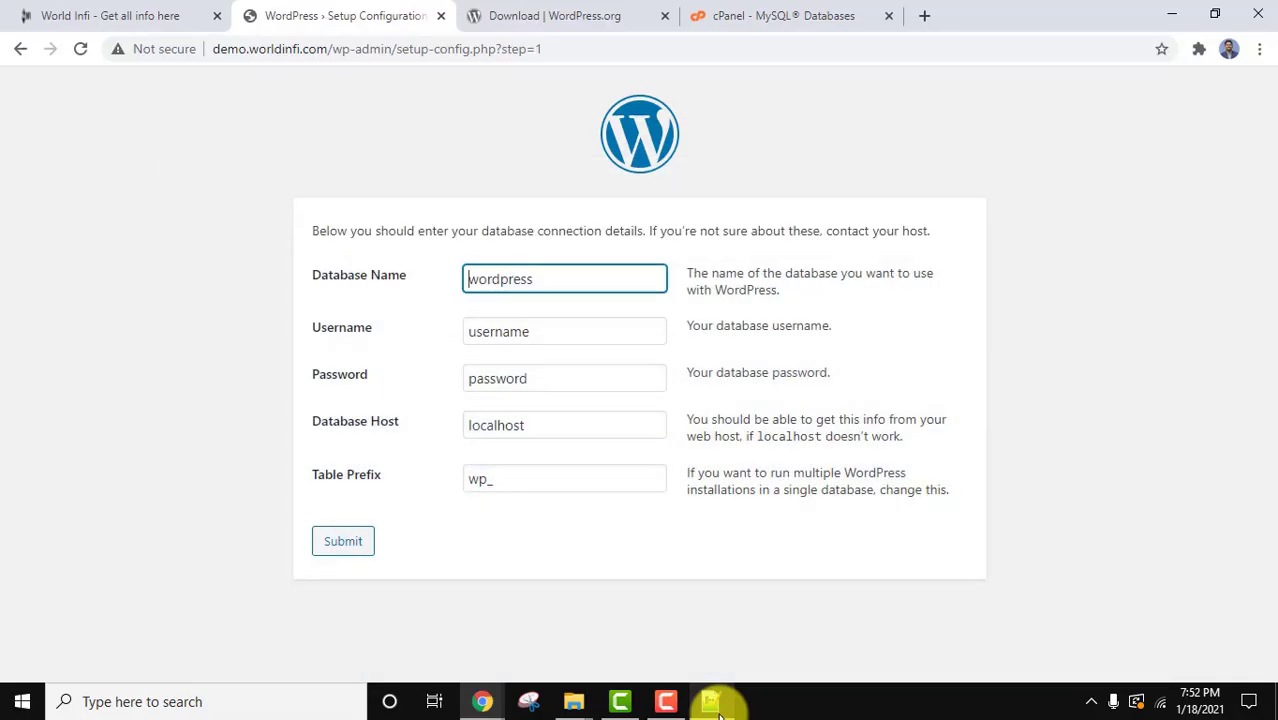
pyautogui.doubleClick(585, 283)
pyautogui.hotkey('ctrl', 'v')
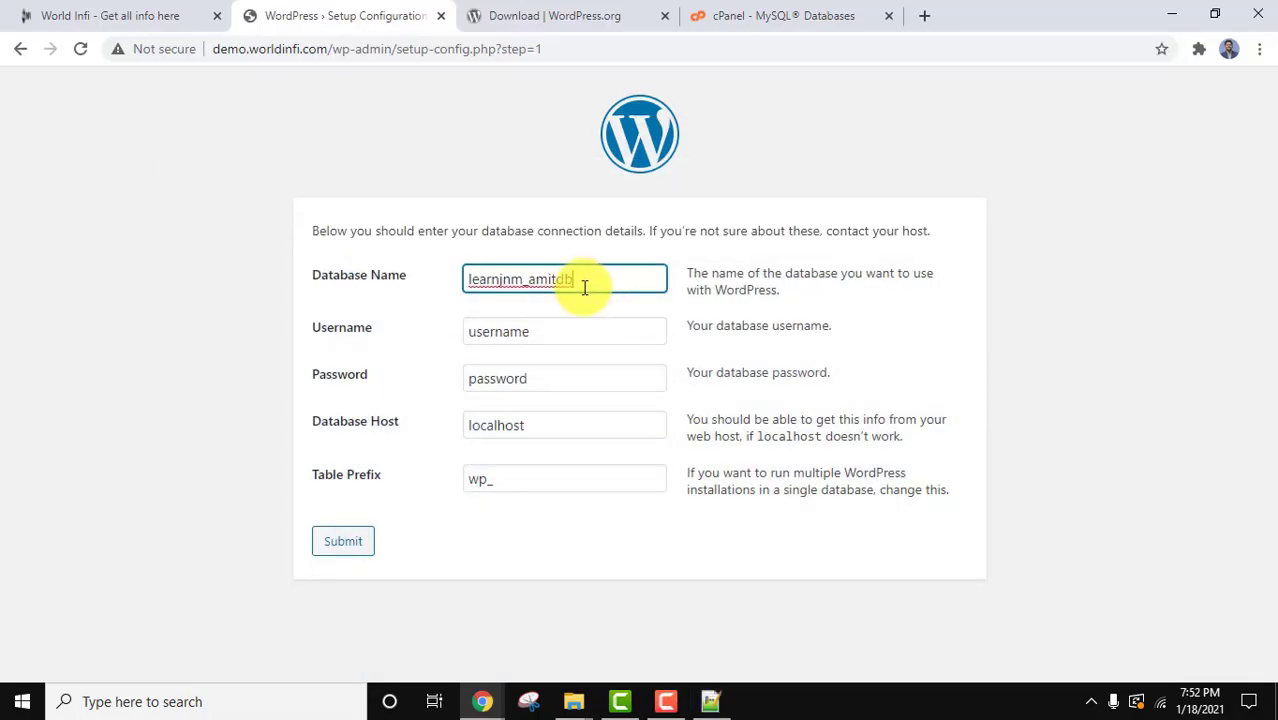
pyautogui.click(710, 701)
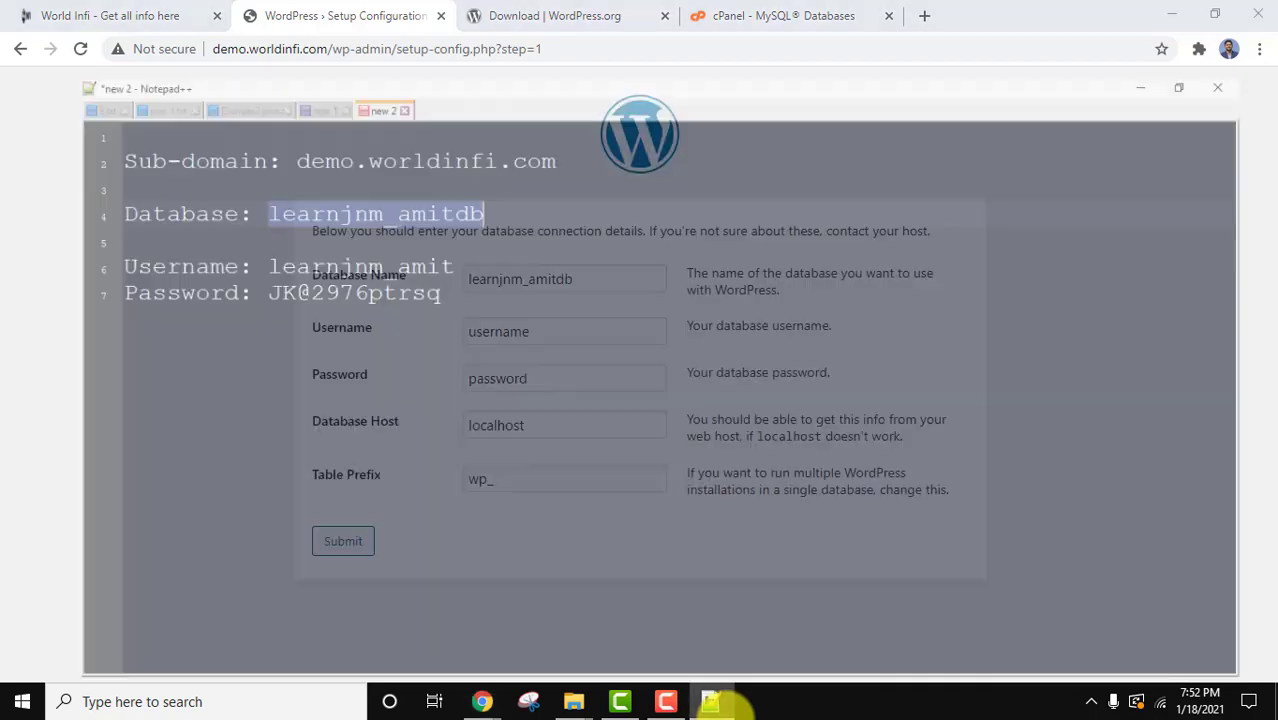
pyautogui.click(55, 215)
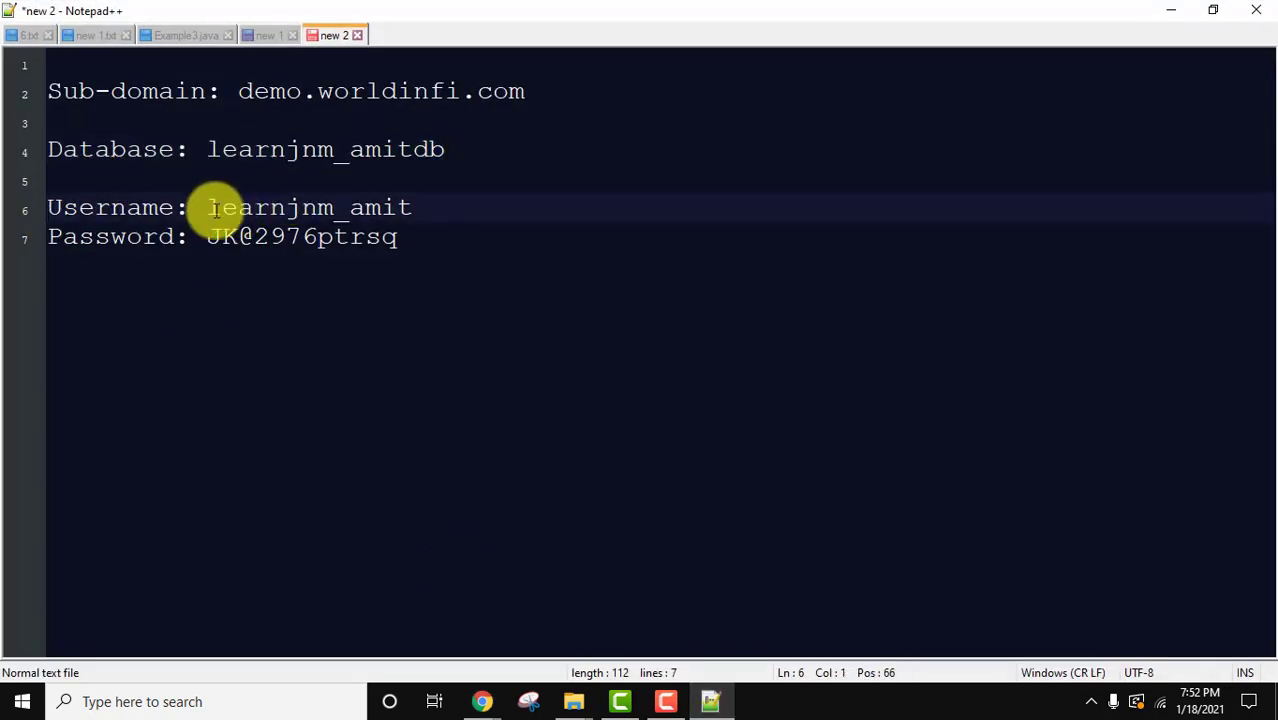
pyautogui.moveTo(208, 207); pyautogui.dragTo(425, 205)
pyautogui.hotkey('ctrl', 'c')
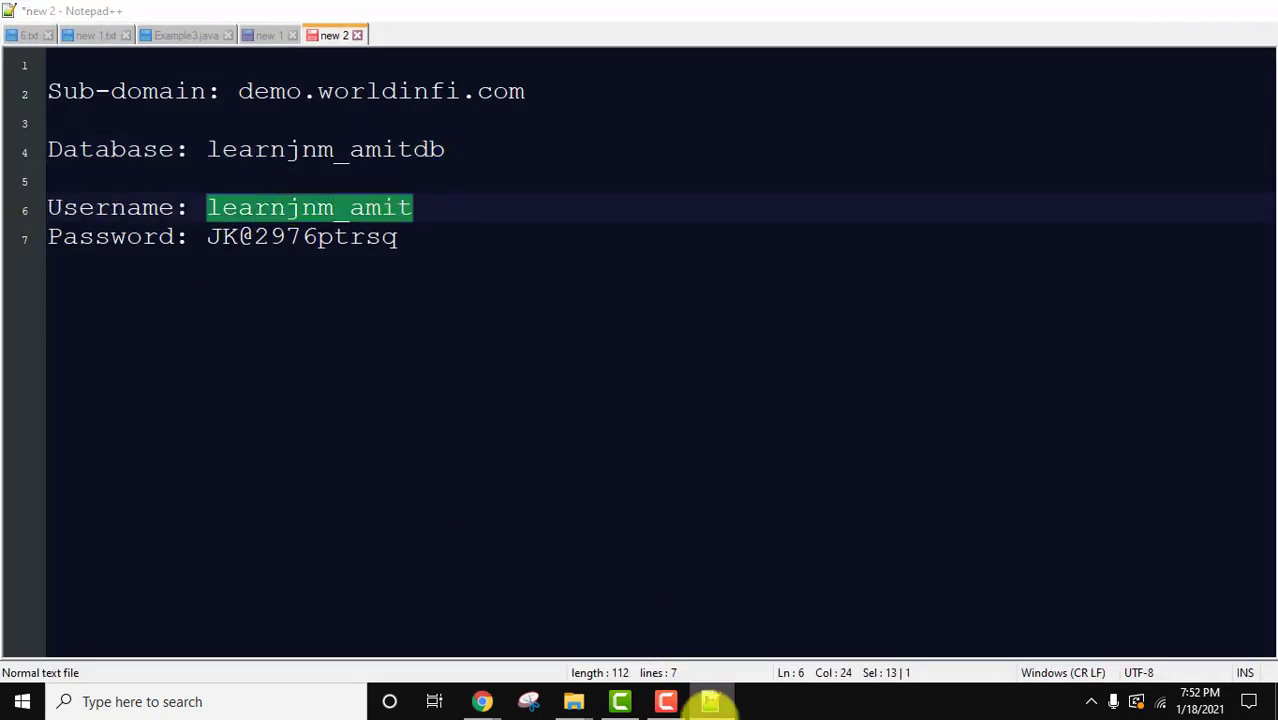
pyautogui.click(710, 701)
pyautogui.doubleClick(565, 331)
pyautogui.hotkey('ctrl', 'v')
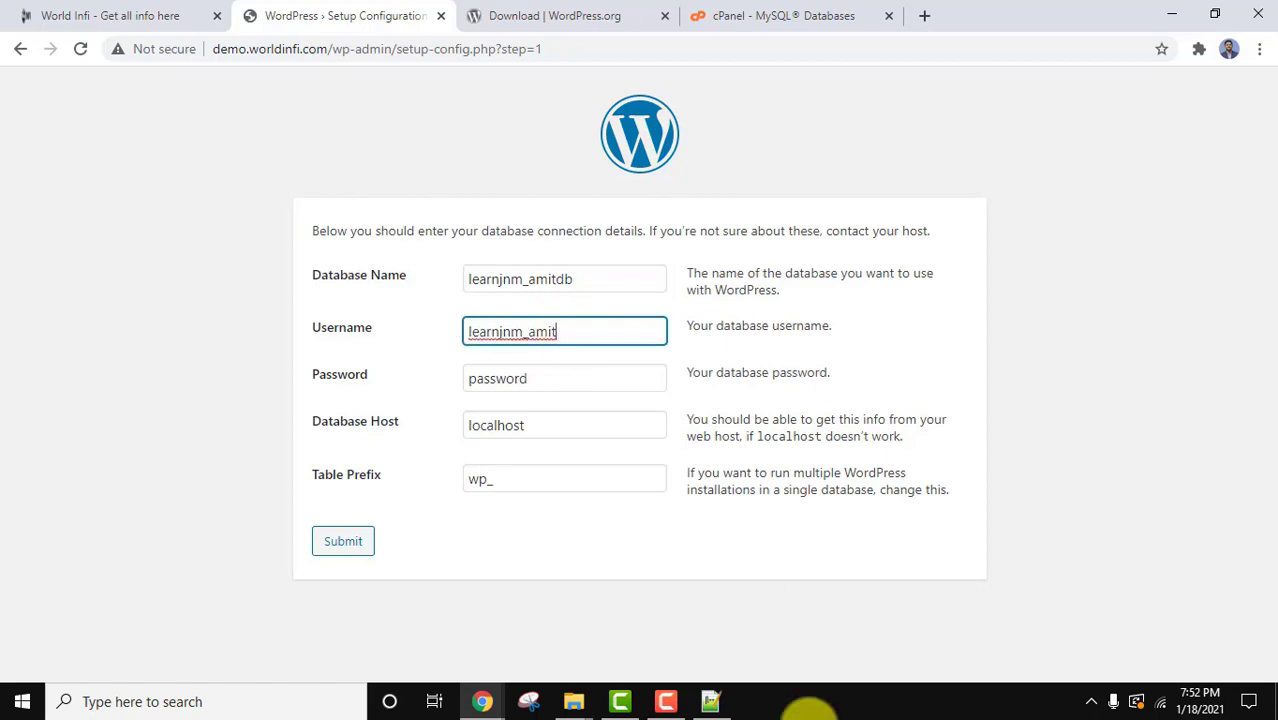
# Step: Paste the database password, keep host localhost and prefix wp_, and submit
pyautogui.click(710, 701)
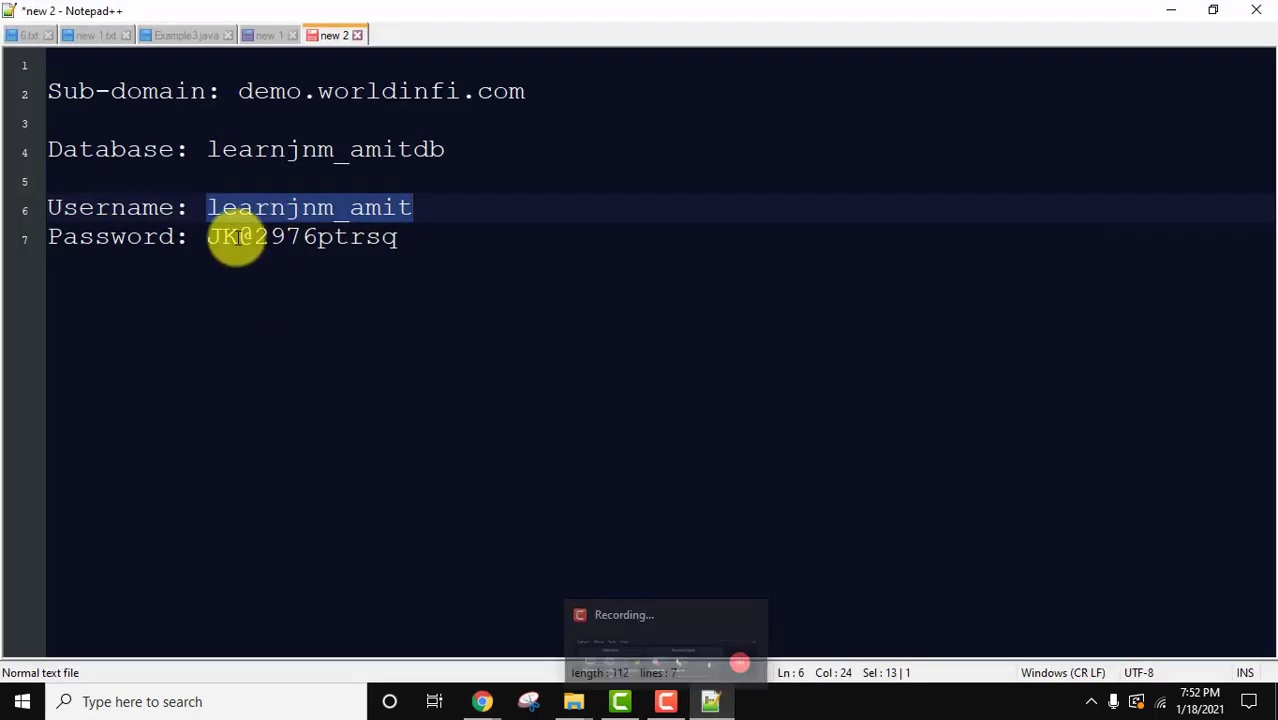
pyautogui.moveTo(216, 237)
pyautogui.mouseDown()
pyautogui.moveTo(407, 232)
pyautogui.moveTo(206, 237)
pyautogui.mouseUp()
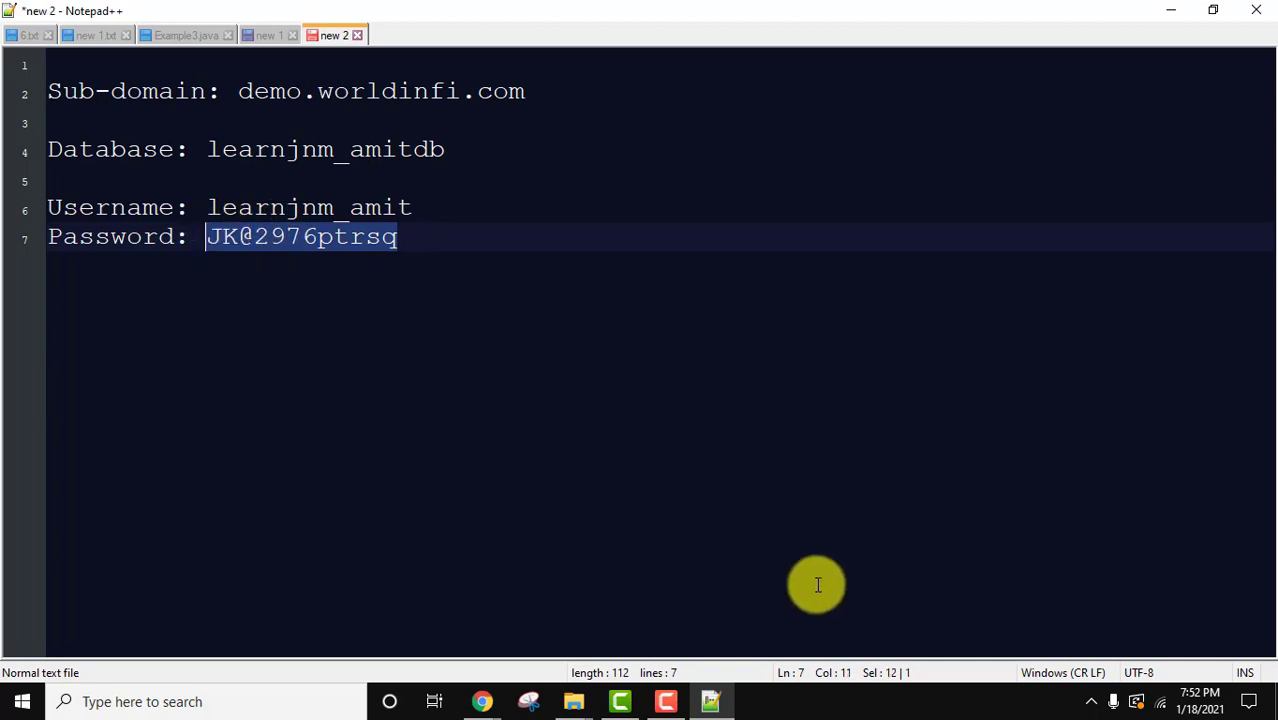
pyautogui.click(705, 699)
pyautogui.click(537, 372)
pyautogui.hotkey('ctrl', 'a')
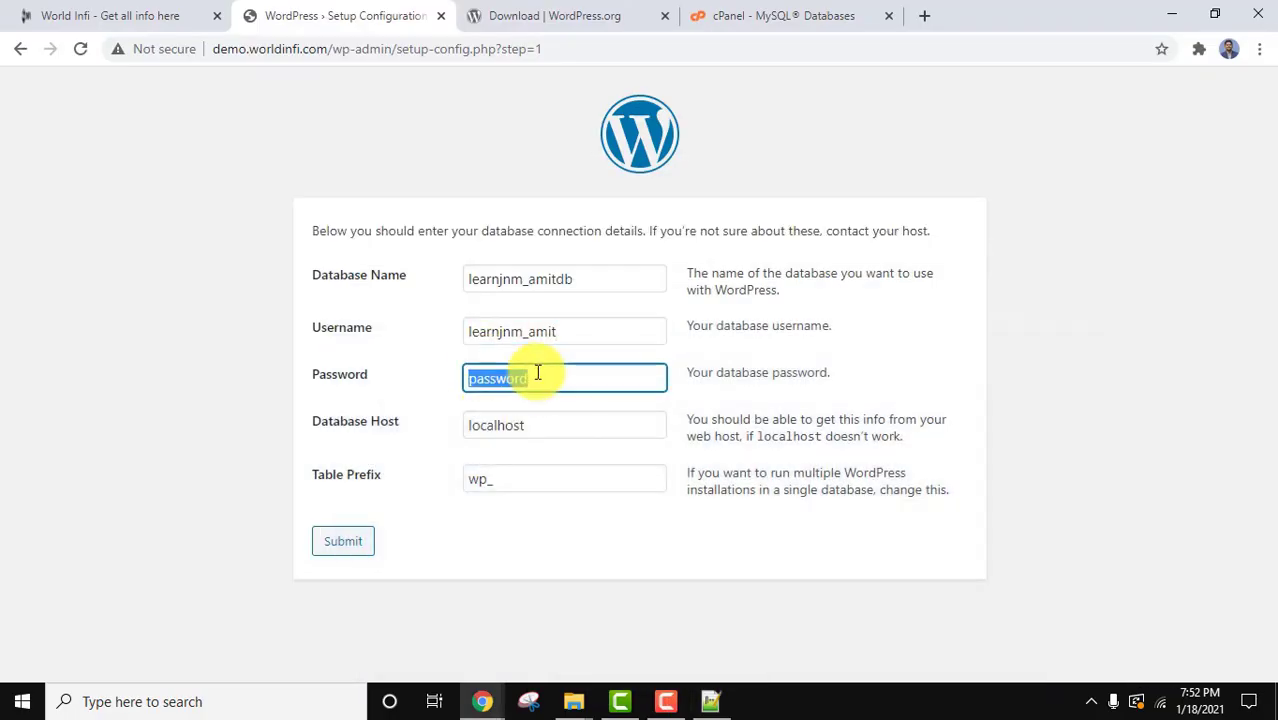
pyautogui.hotkey('ctrl', 'v')
pyautogui.click(530, 426)
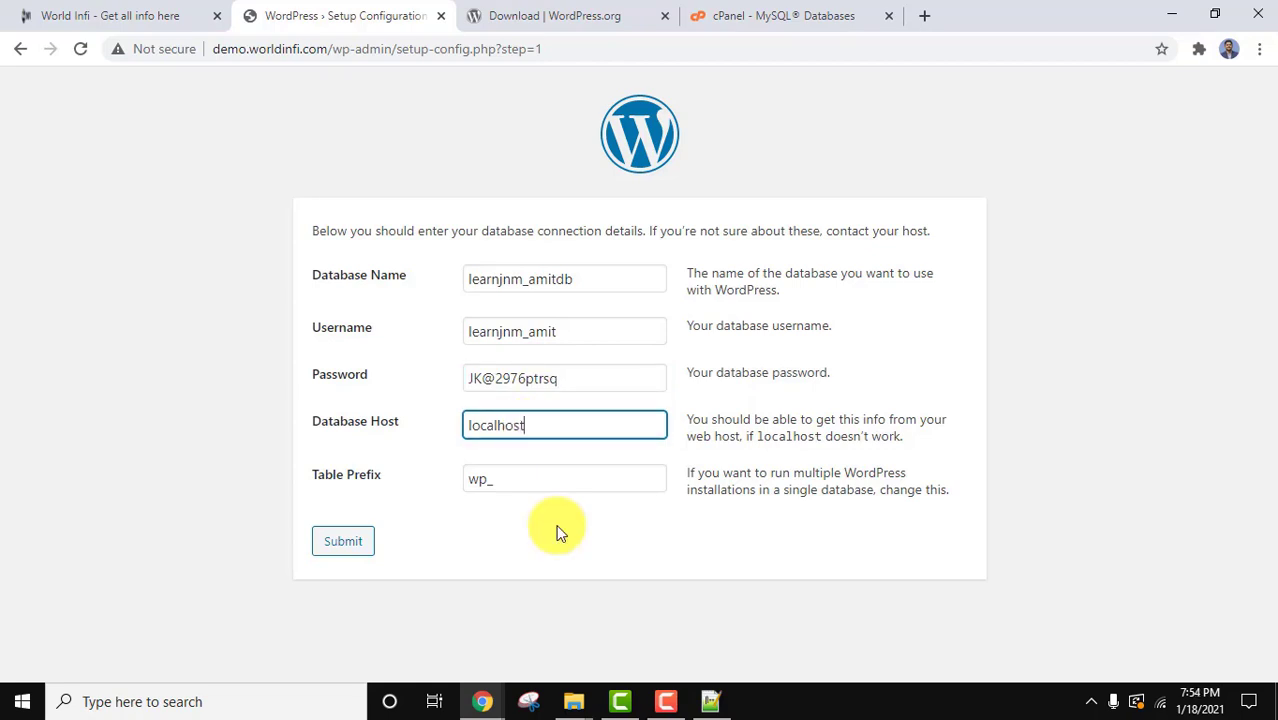
pyautogui.click(531, 480)
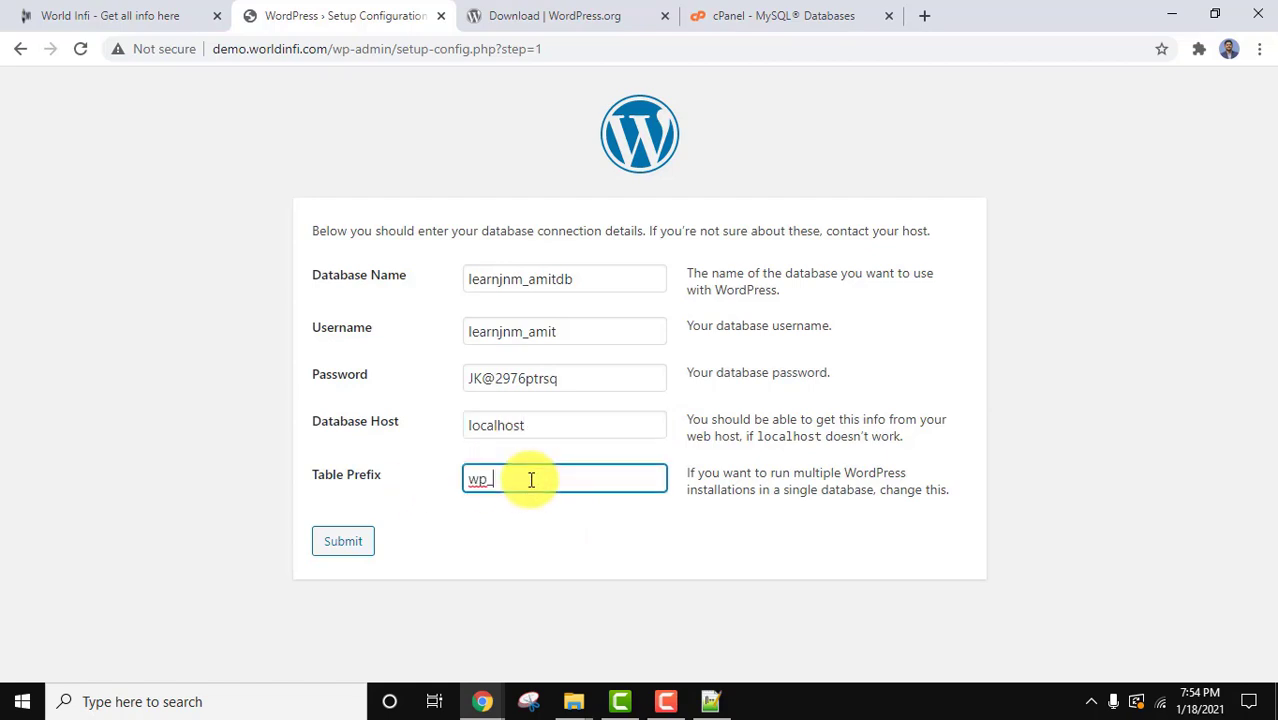
pyautogui.click(346, 555)
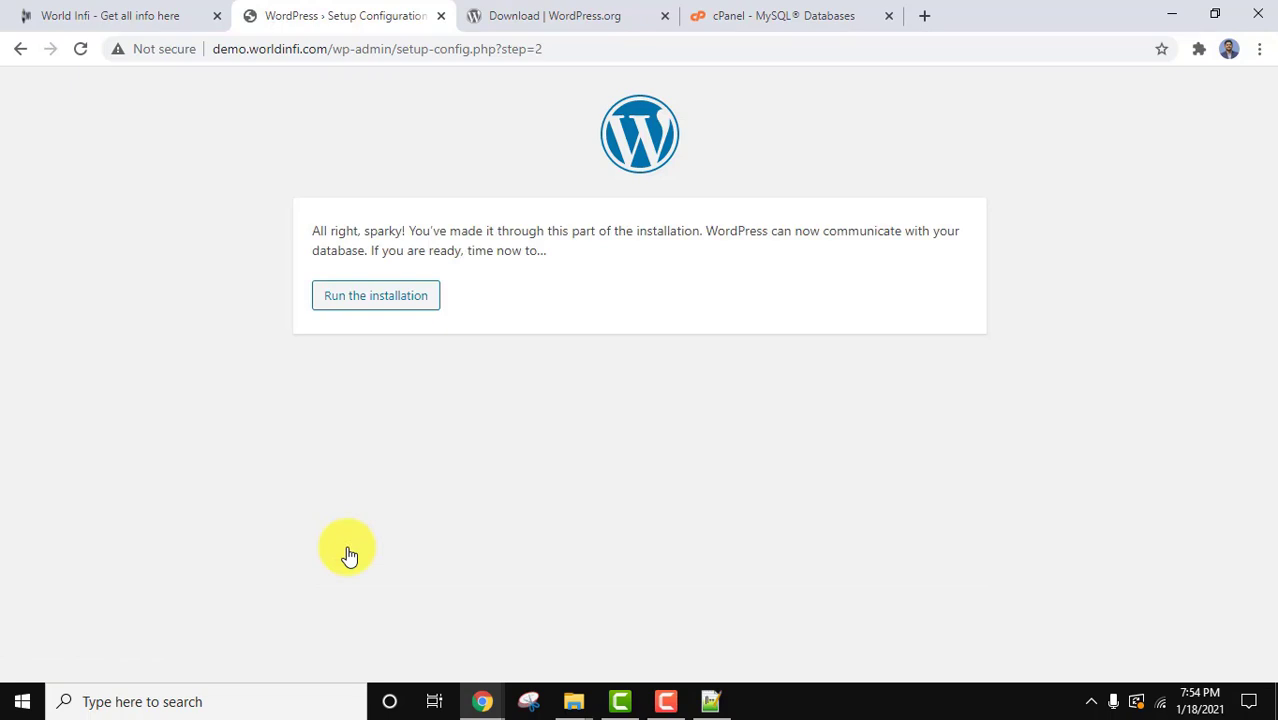
# Step: Start the installation and enter Demo Website as the site title
pyautogui.click(386, 299)
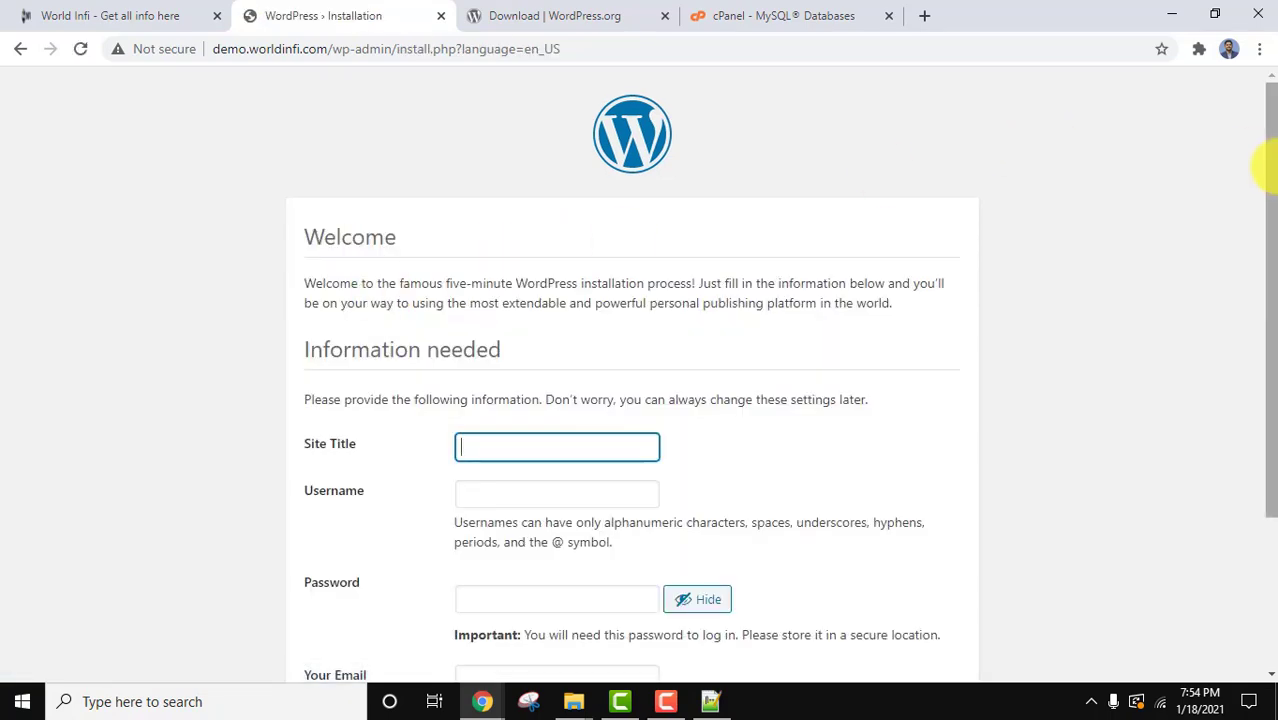
pyautogui.moveTo(1266, 150); pyautogui.dragTo(1272, 228)
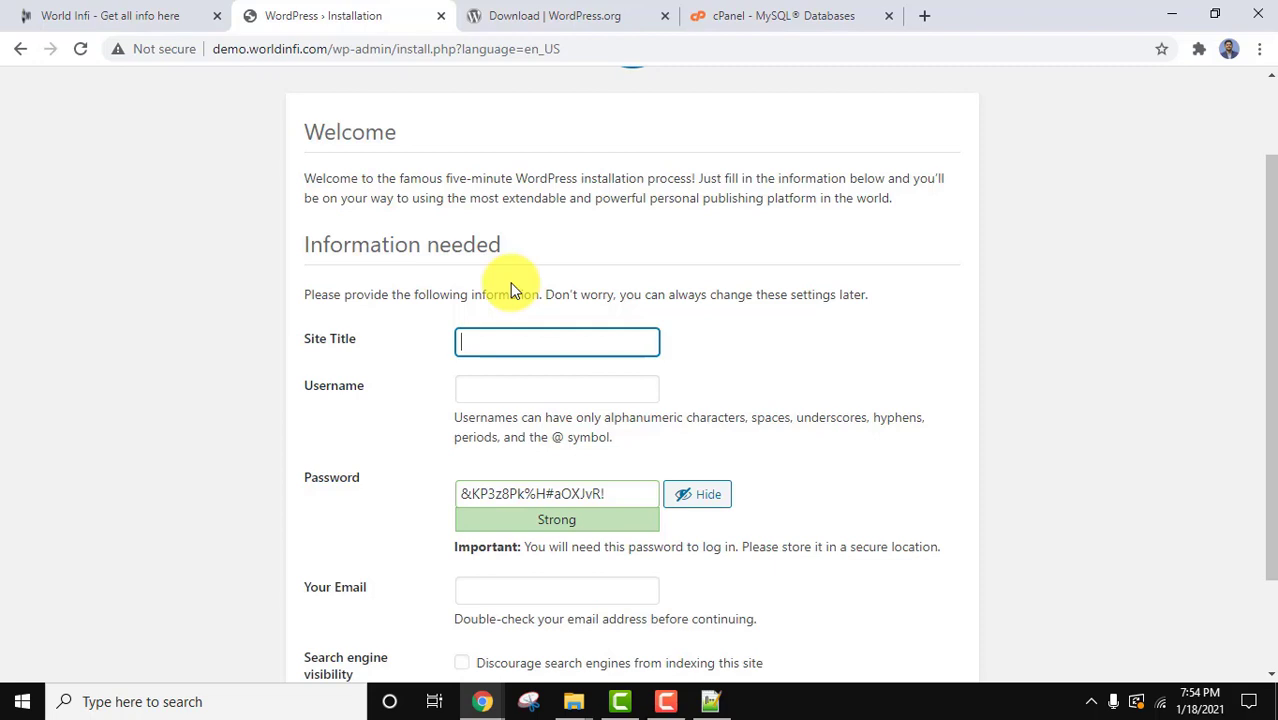
pyautogui.write('Demo We')
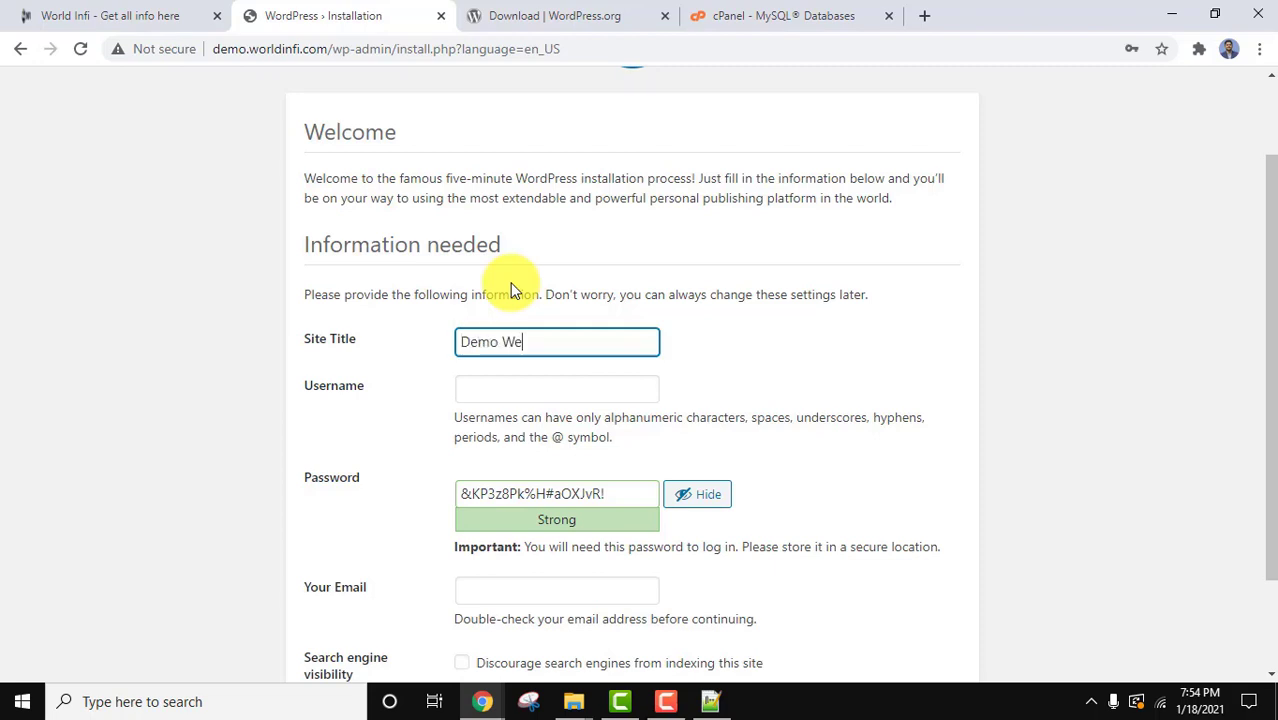
pyautogui.write('bsite')
# Step: Enter an admin username and replace the generated password with a custom one, shown
pyautogui.click(615, 394)
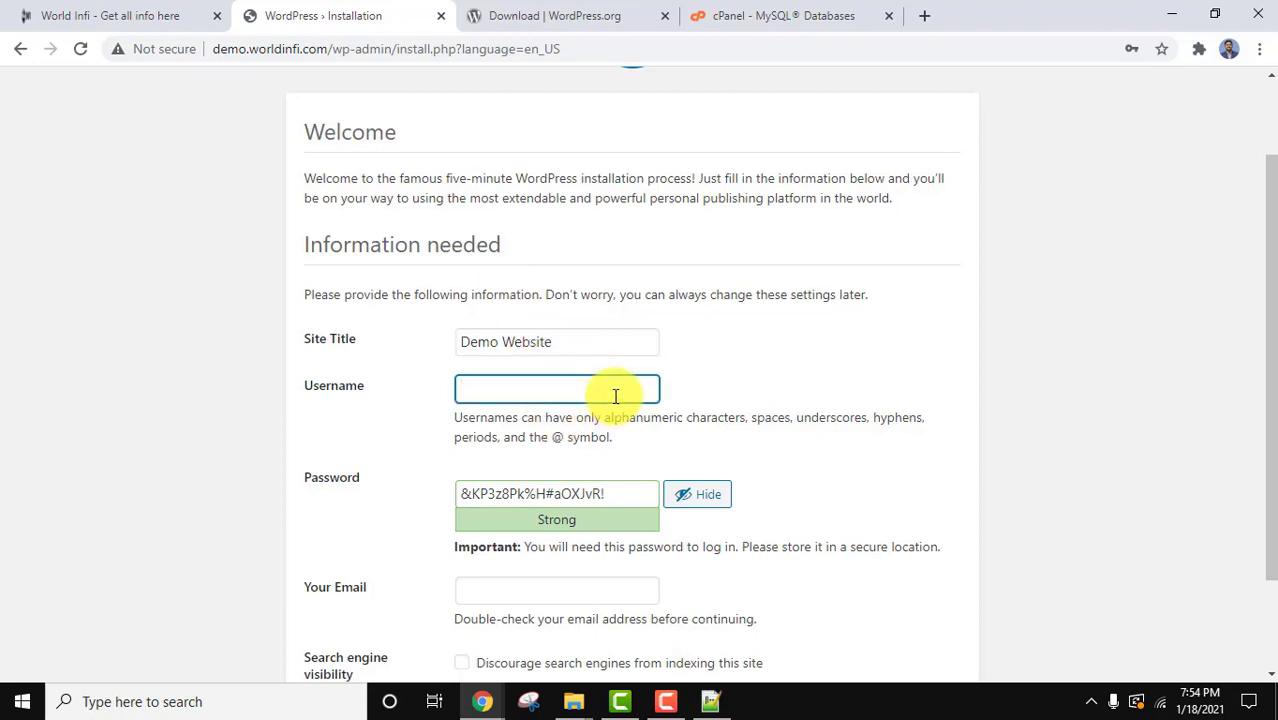
pyautogui.write('Amit2021')
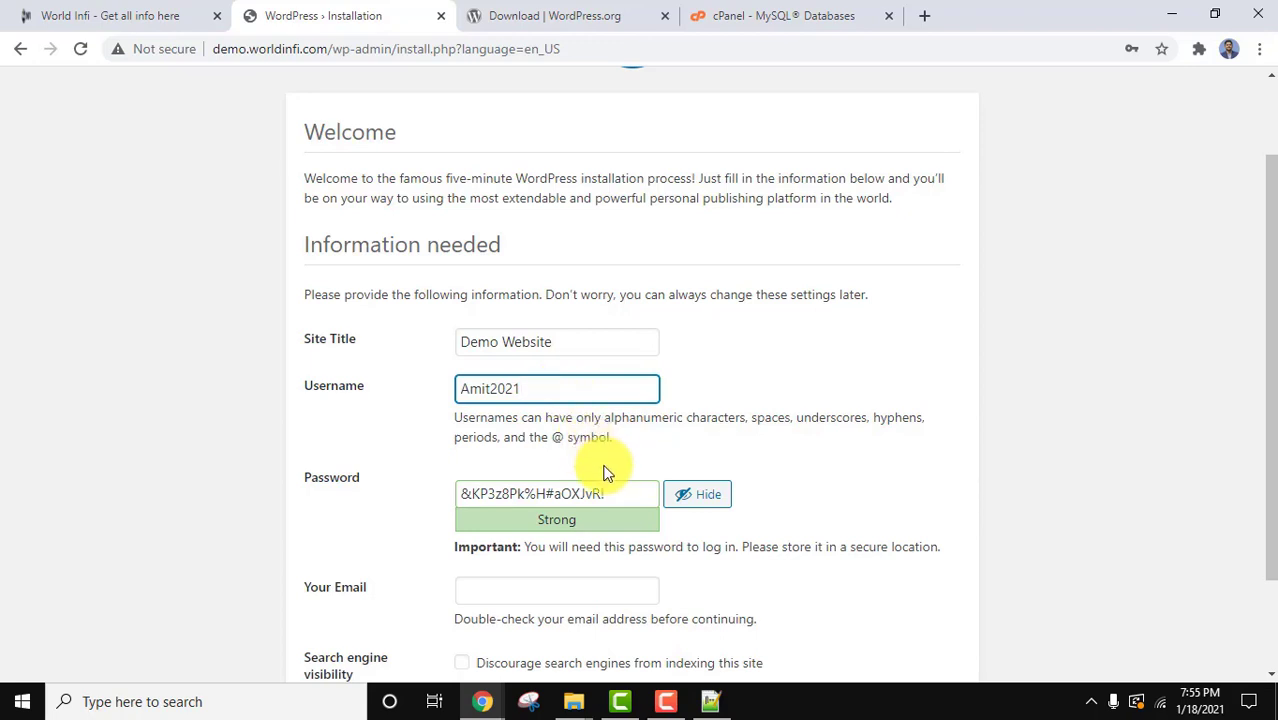
pyautogui.tripleClick(618, 494)
pyautogui.hotkey('ctrl', 'v')
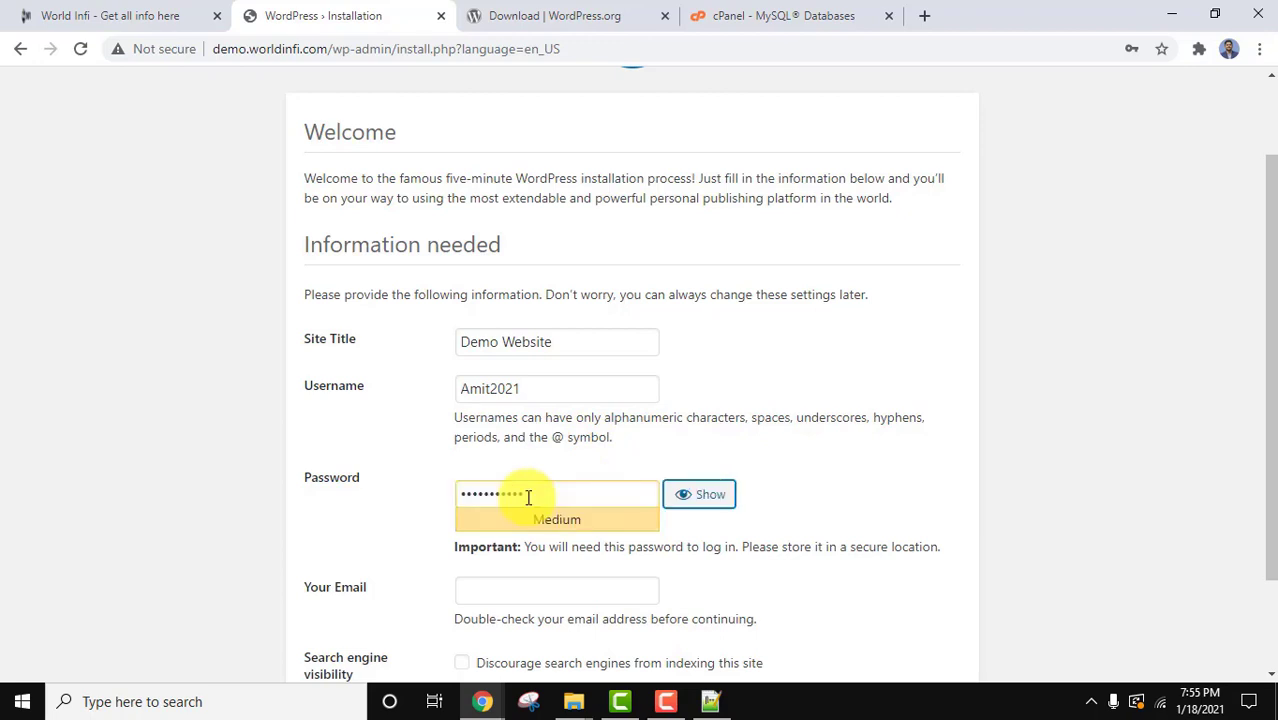
pyautogui.click(708, 496)
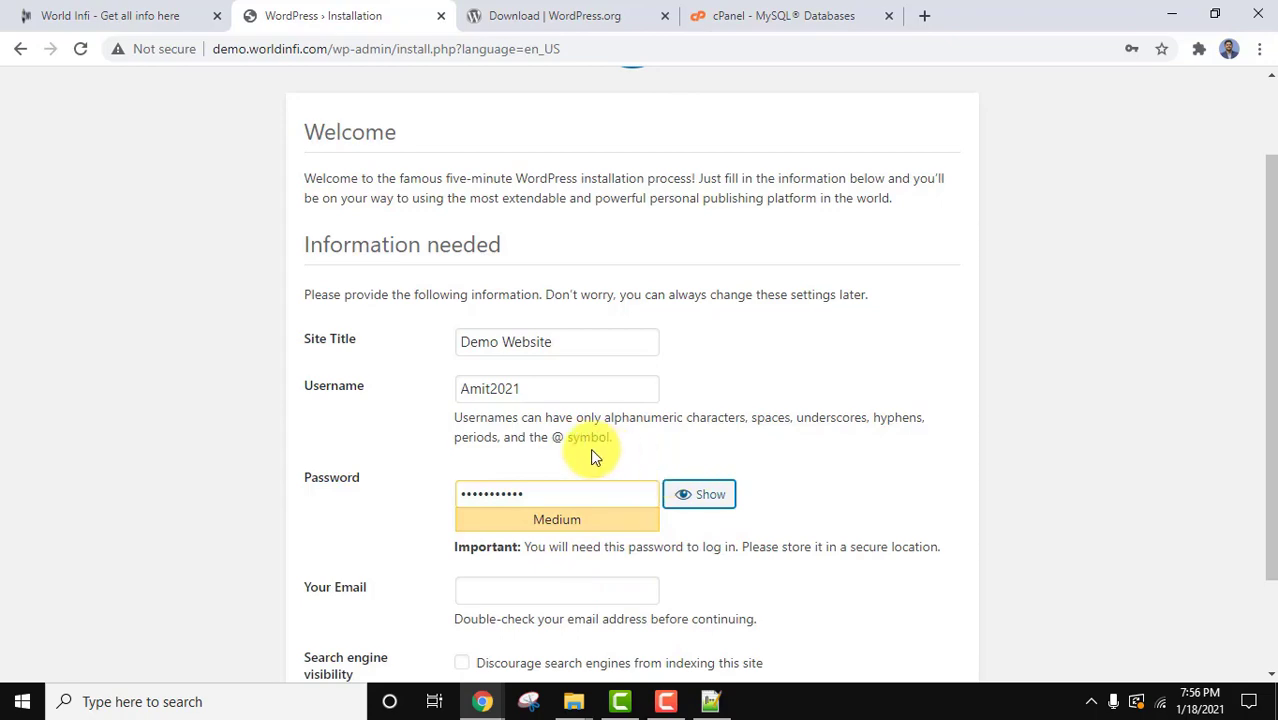
pyautogui.click(710, 699)
# Step: Add a WP username line with the admin username and a 'WP password:' line
pyautogui.click(447, 240)
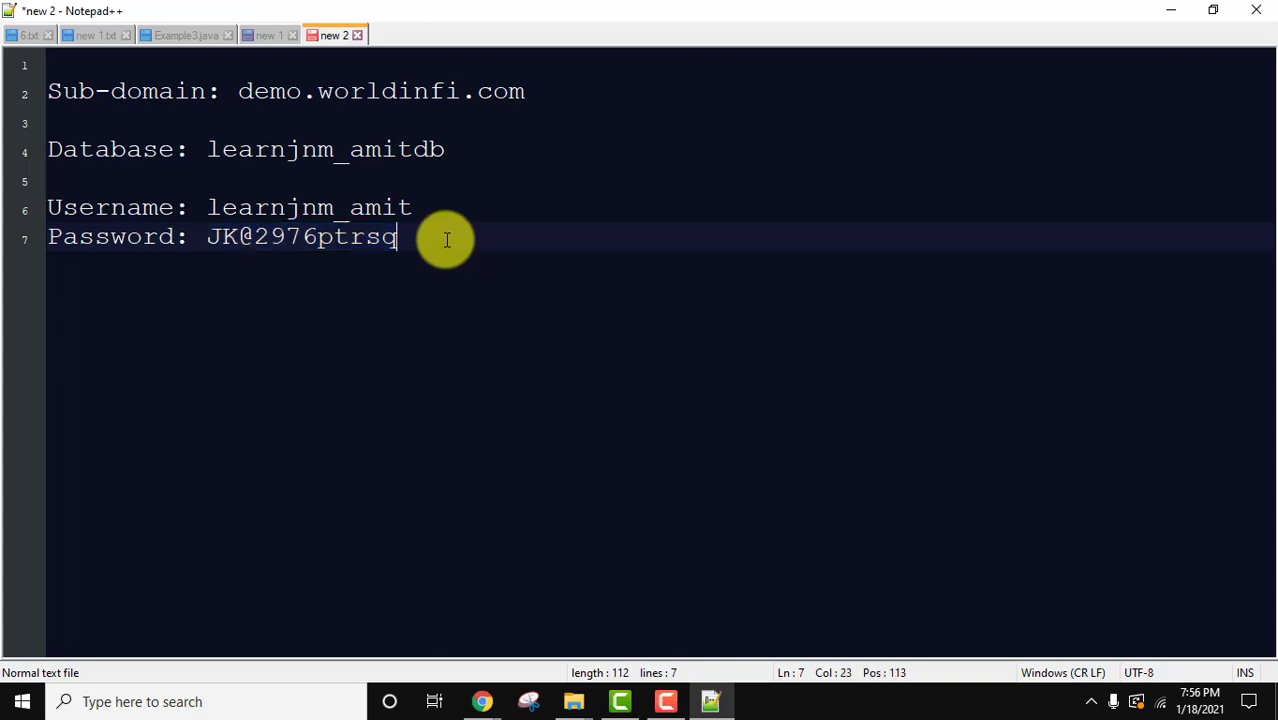
pyautogui.press('Return')
pyautogui.press('Return')
pyautogui.write('WP user')
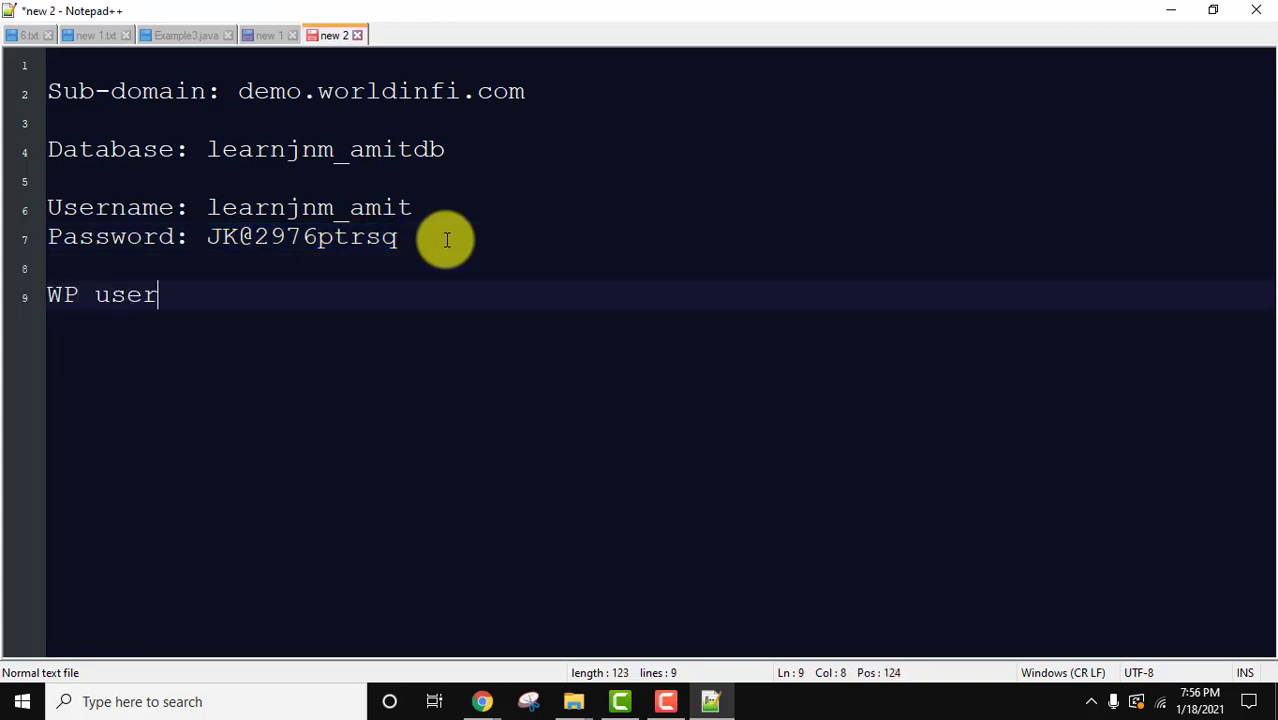
pyautogui.write('name:')
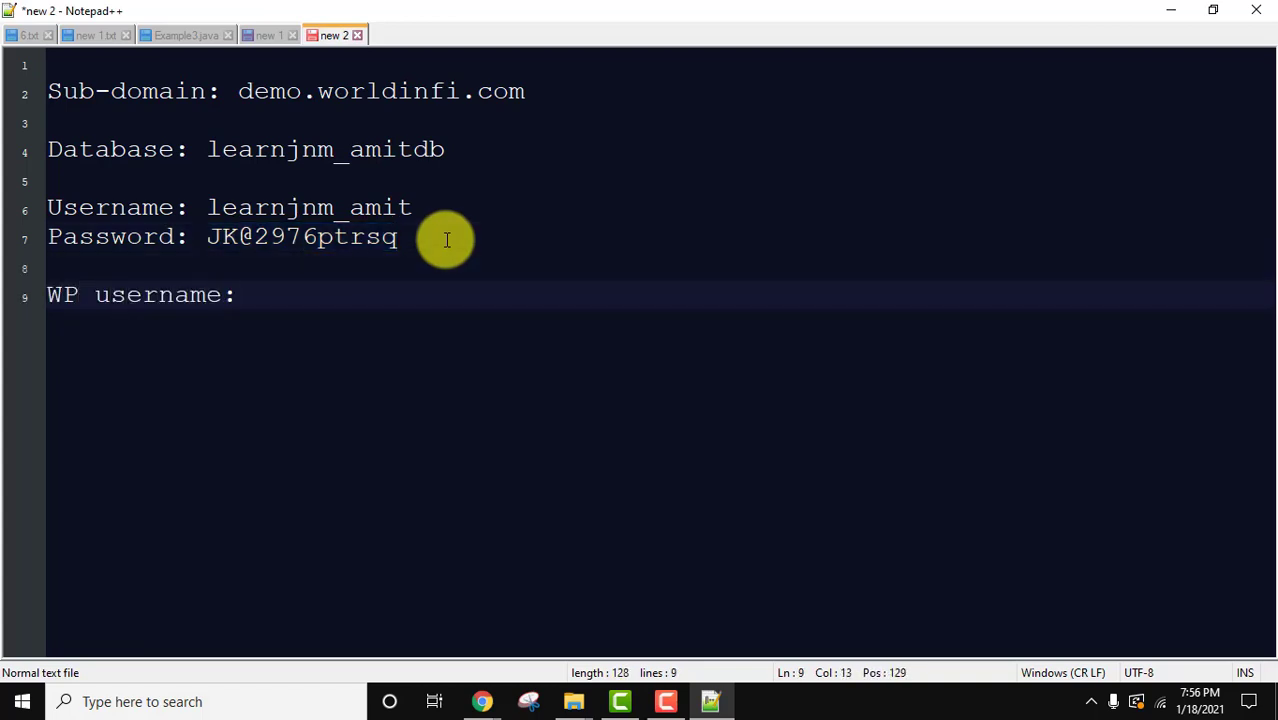
pyautogui.write(' Amit2021')
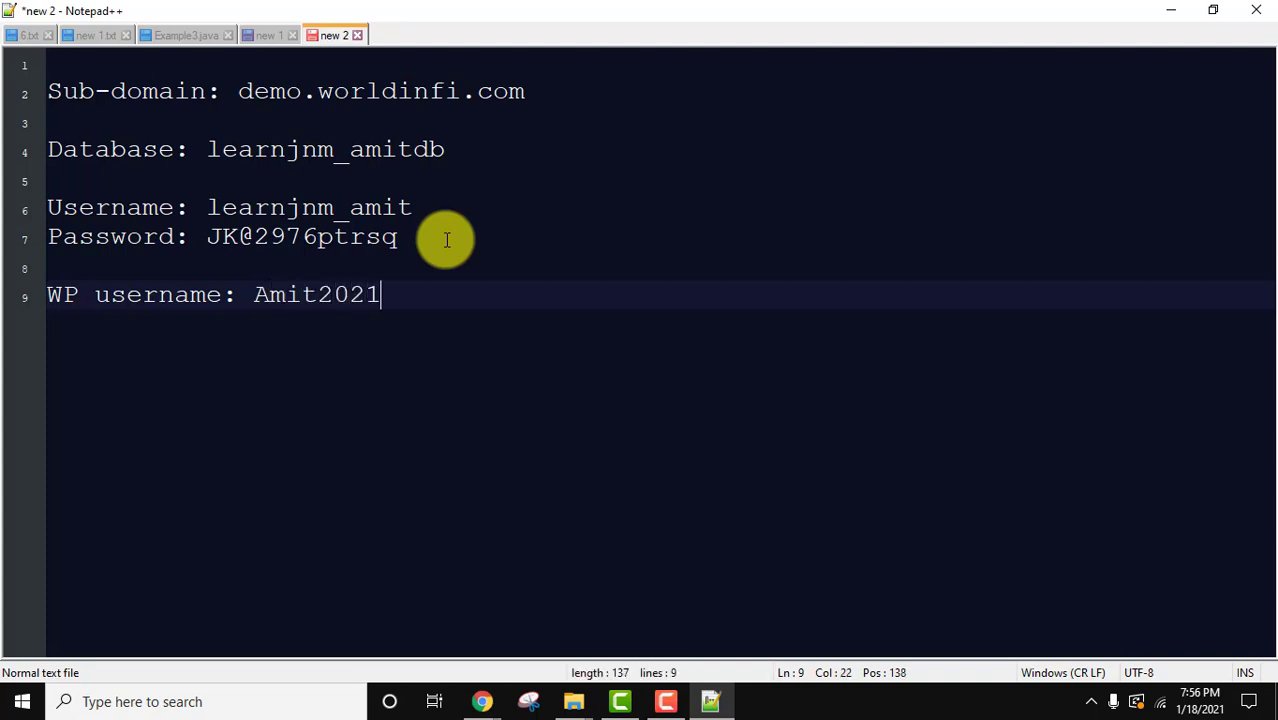
pyautogui.press('Return')
pyautogui.write('Wp')
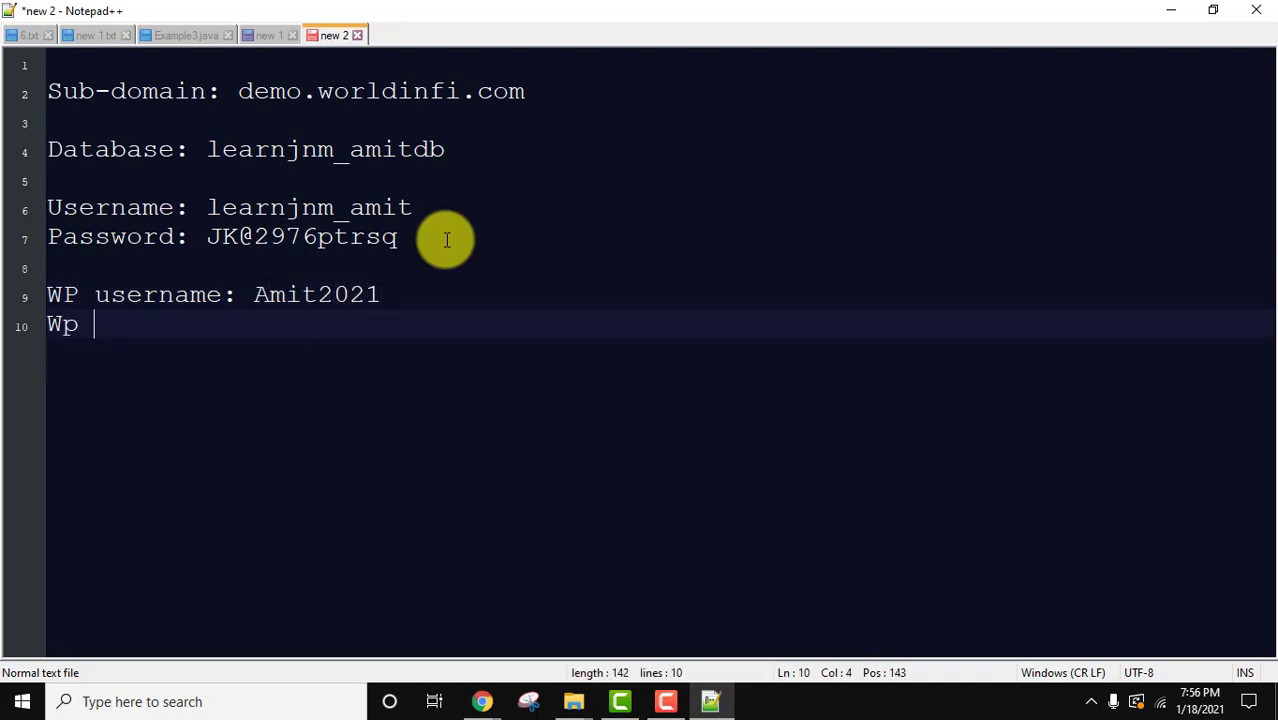
pyautogui.press('BackSpace')
pyautogui.press('BackSpace')
pyautogui.write('P password:')
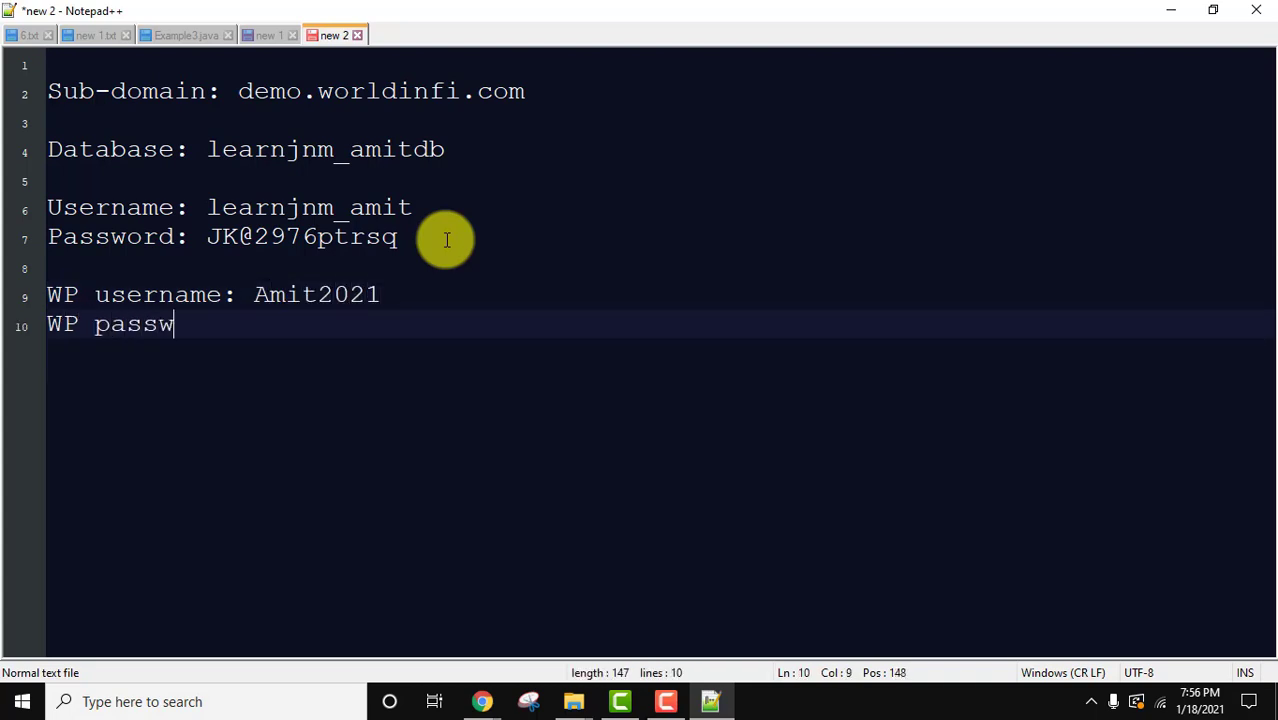
# Step: Remove blank line 5 and prefix the username and password lines with 'Database'
pyautogui.click(51, 180)
pyautogui.press('BackSpace')
pyautogui.click(53, 183)
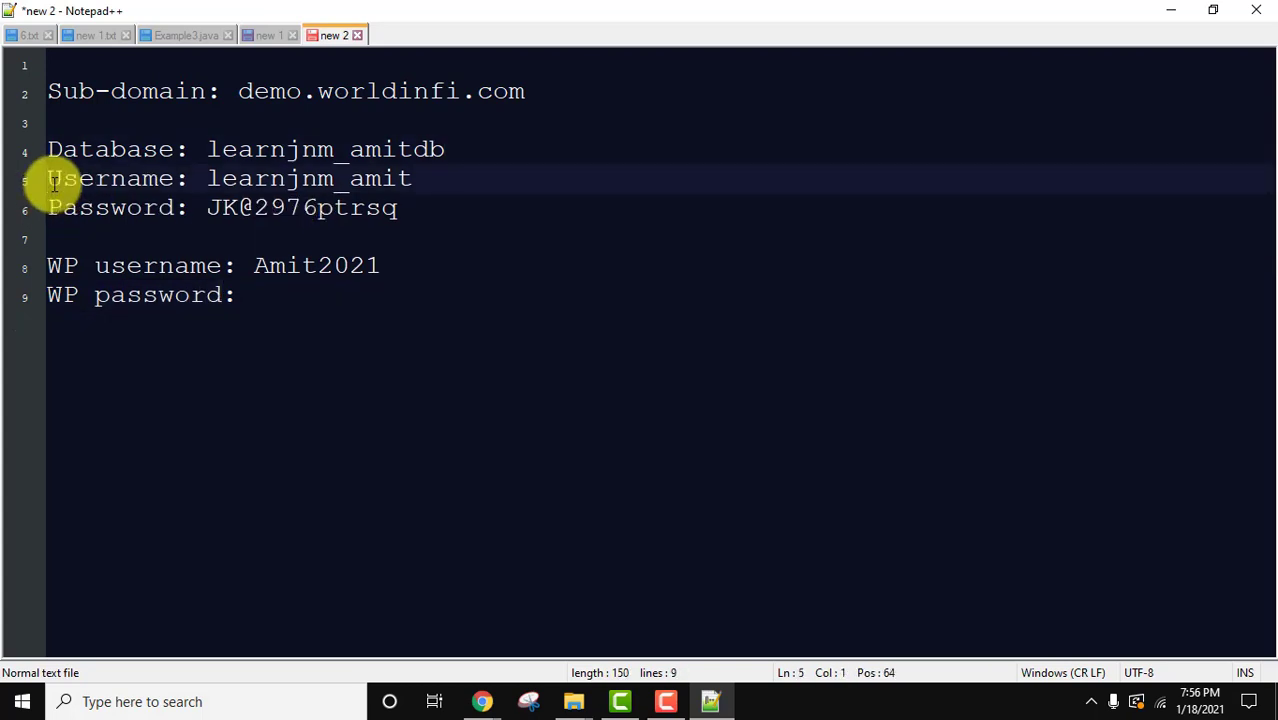
pyautogui.write('Databse')
pyautogui.click(53, 213)
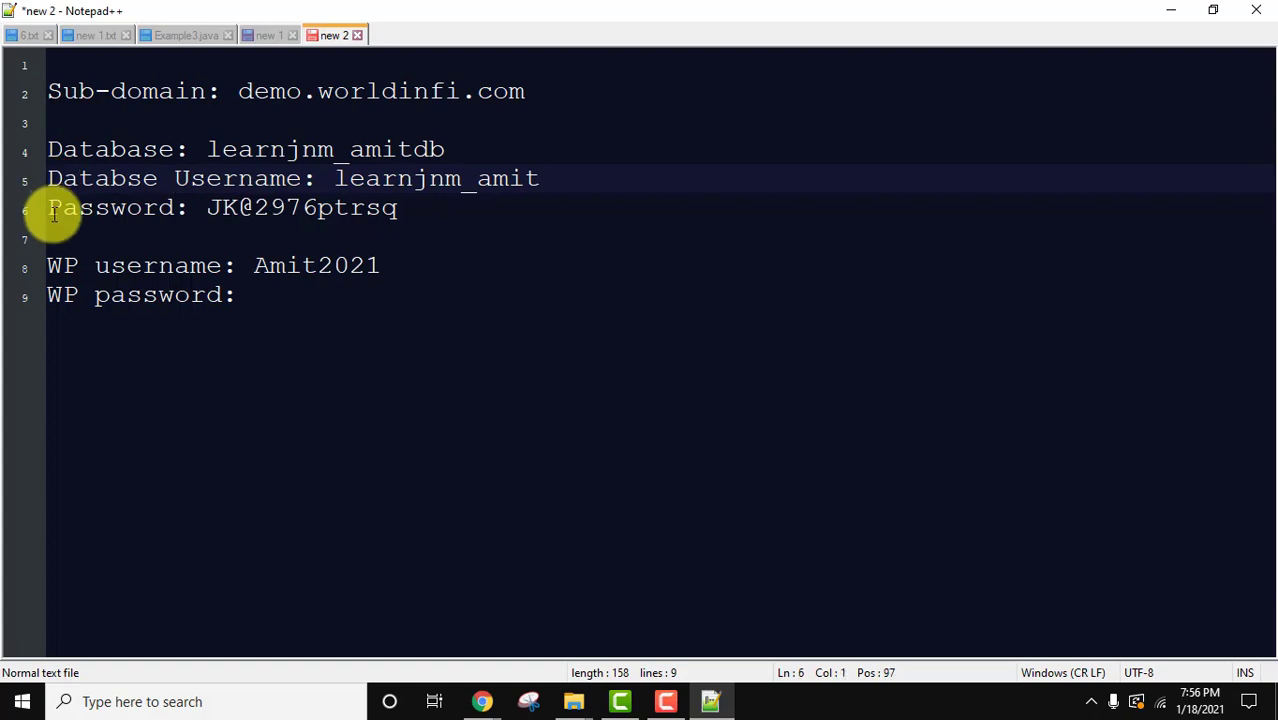
pyautogui.write('D=Datab')
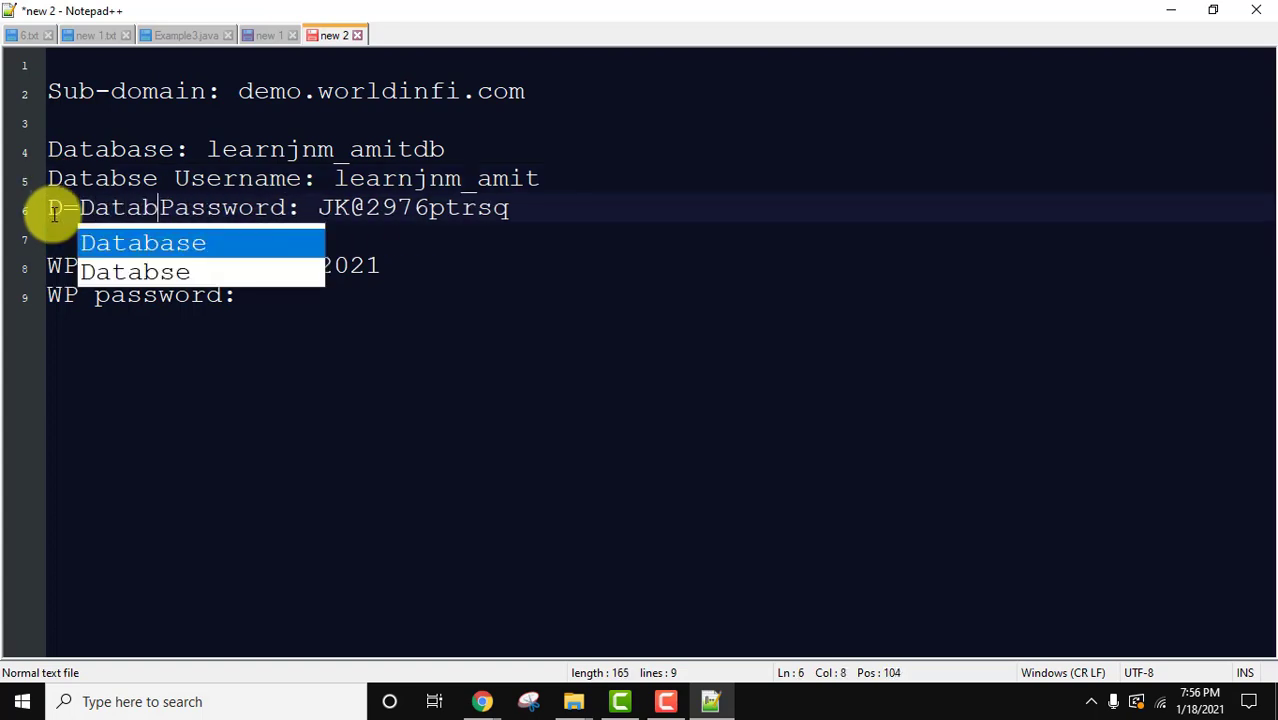
pyautogui.press('BackSpace')
pyautogui.press('BackSpace')
pyautogui.press('BackSpace')
pyautogui.press('BackSpace')
pyautogui.press('BackSpace')
pyautogui.press('BackSpace')
pyautogui.write('ataba')
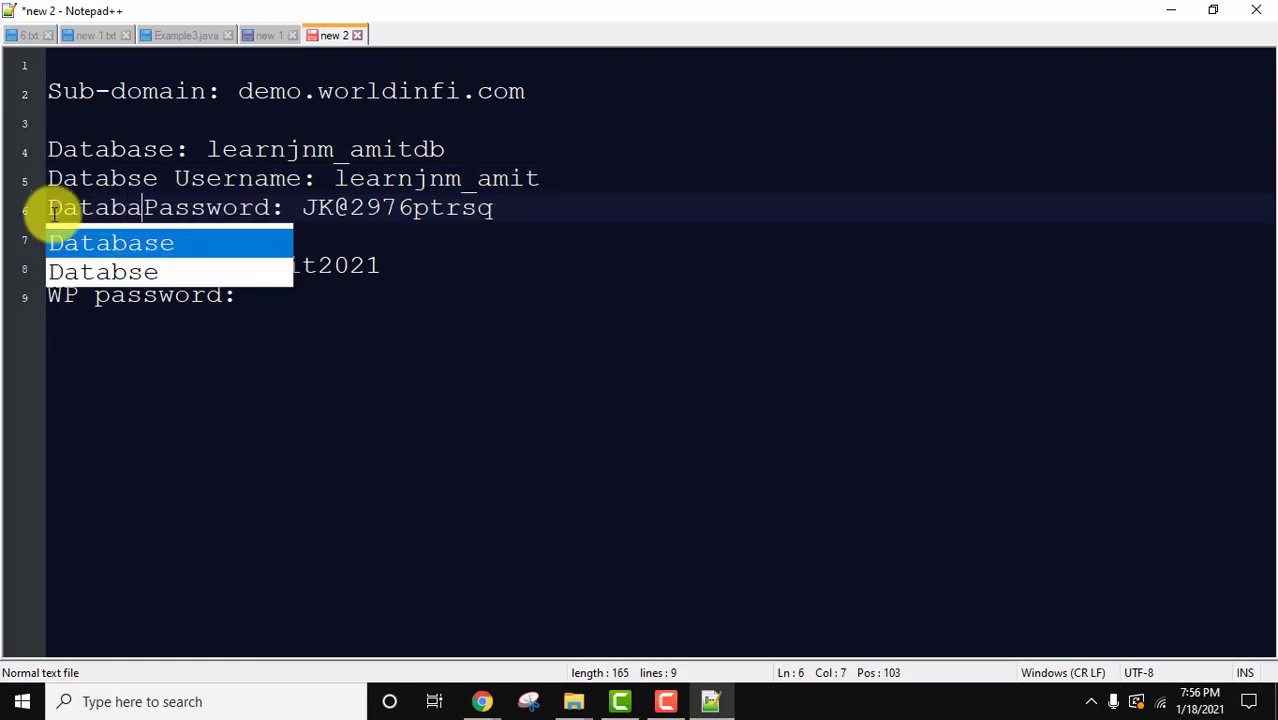
pyautogui.write('se')
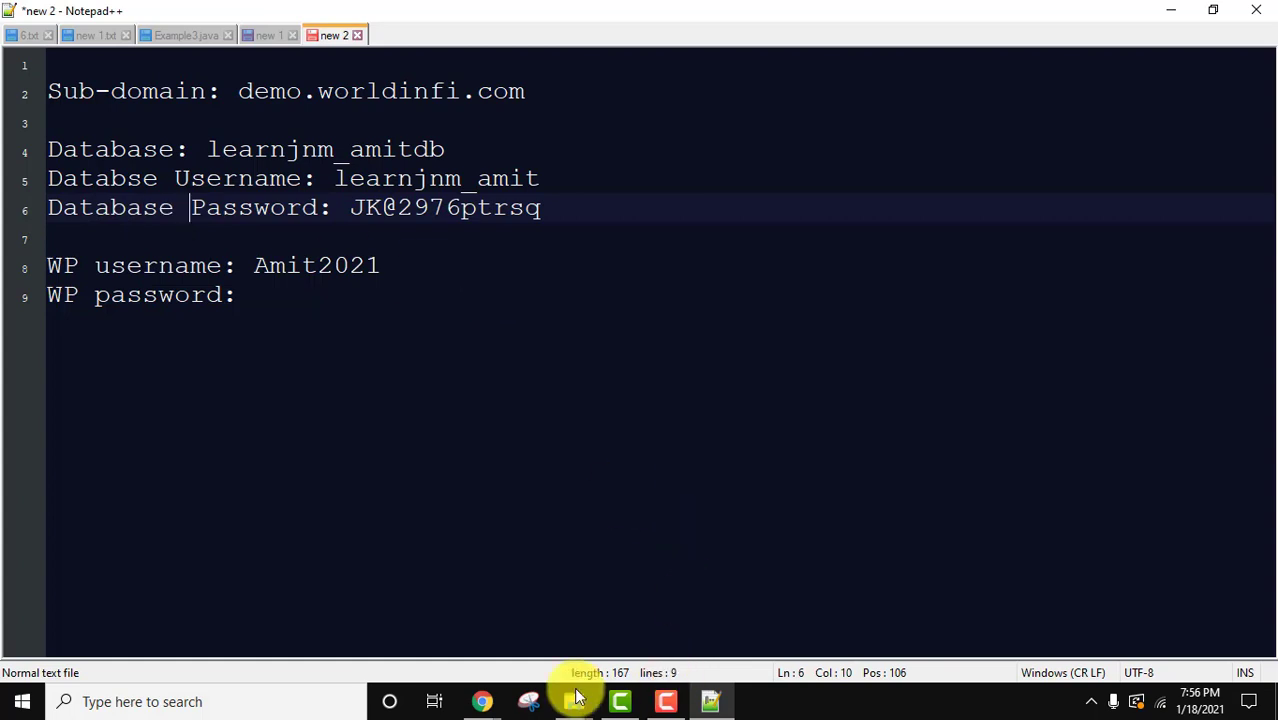
pyautogui.moveTo(482, 700)
pyautogui.click(551, 633)
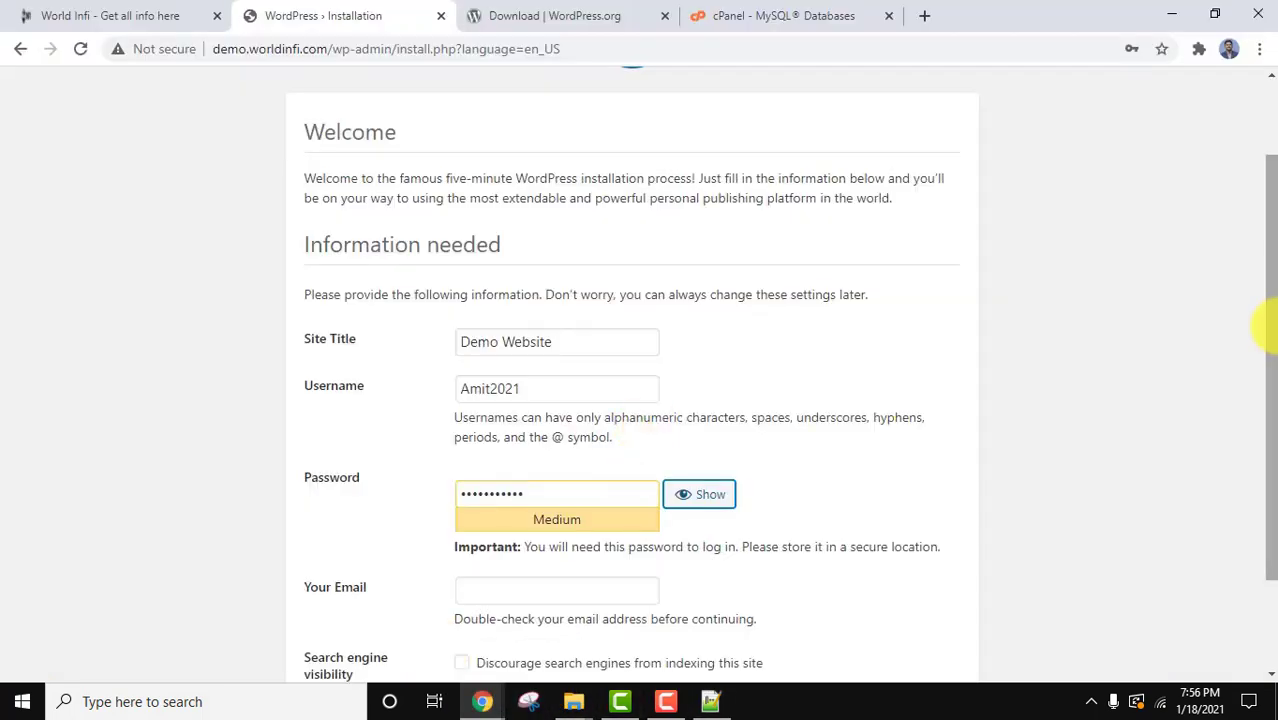
# Step: Paste the admin e-mail into Your Email and run Install WordPress
pyautogui.moveTo(1270, 325); pyautogui.dragTo(1270, 410)
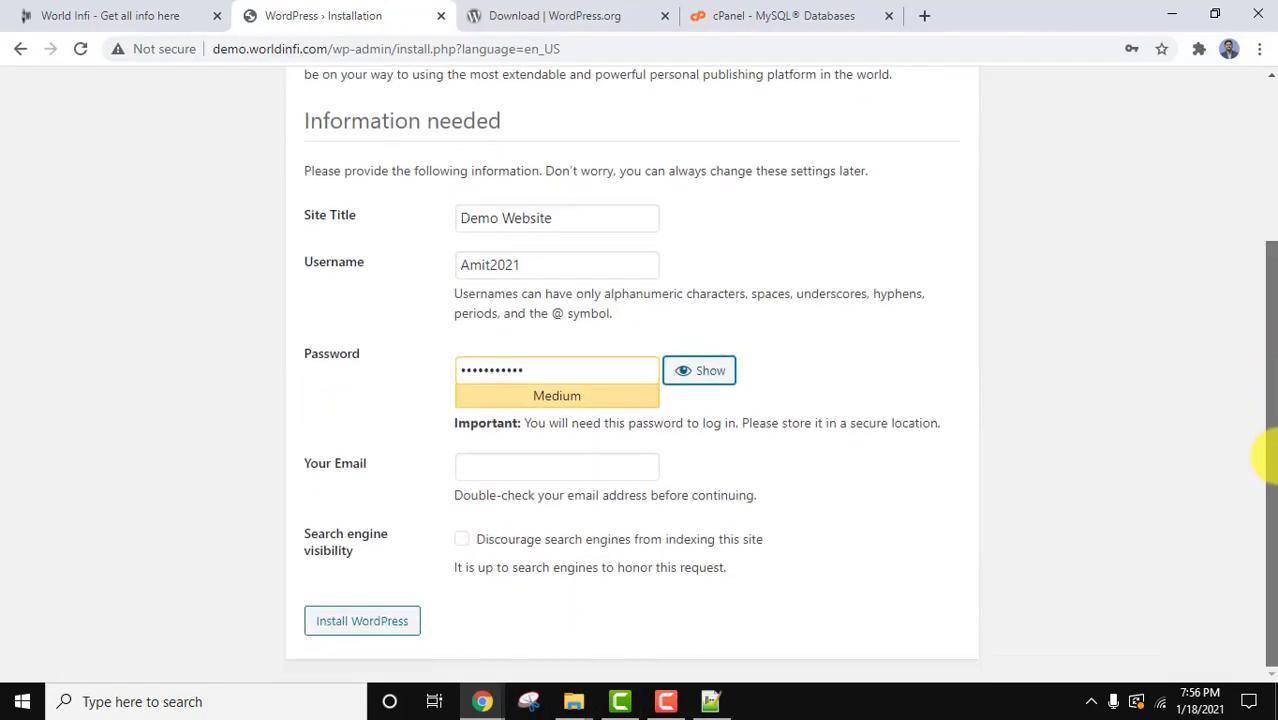
pyautogui.click(571, 470)
pyautogui.hotkey('ctrl', 'v')
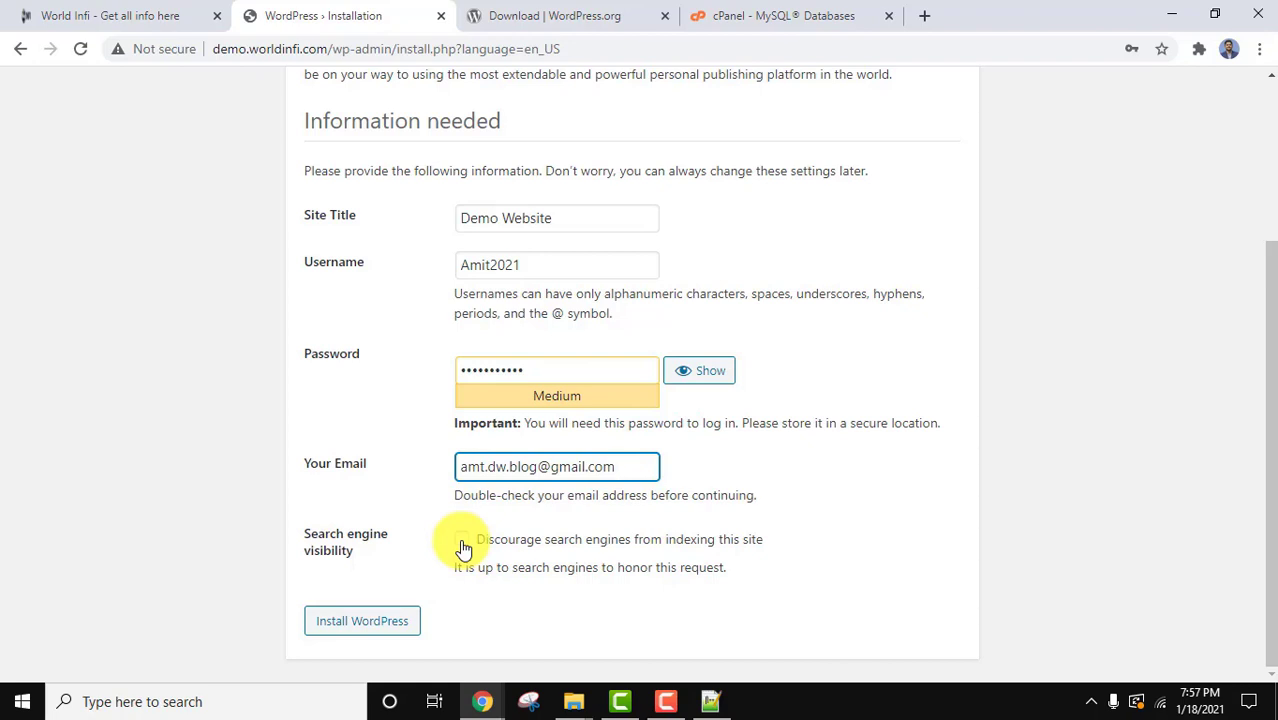
pyautogui.click(397, 628)
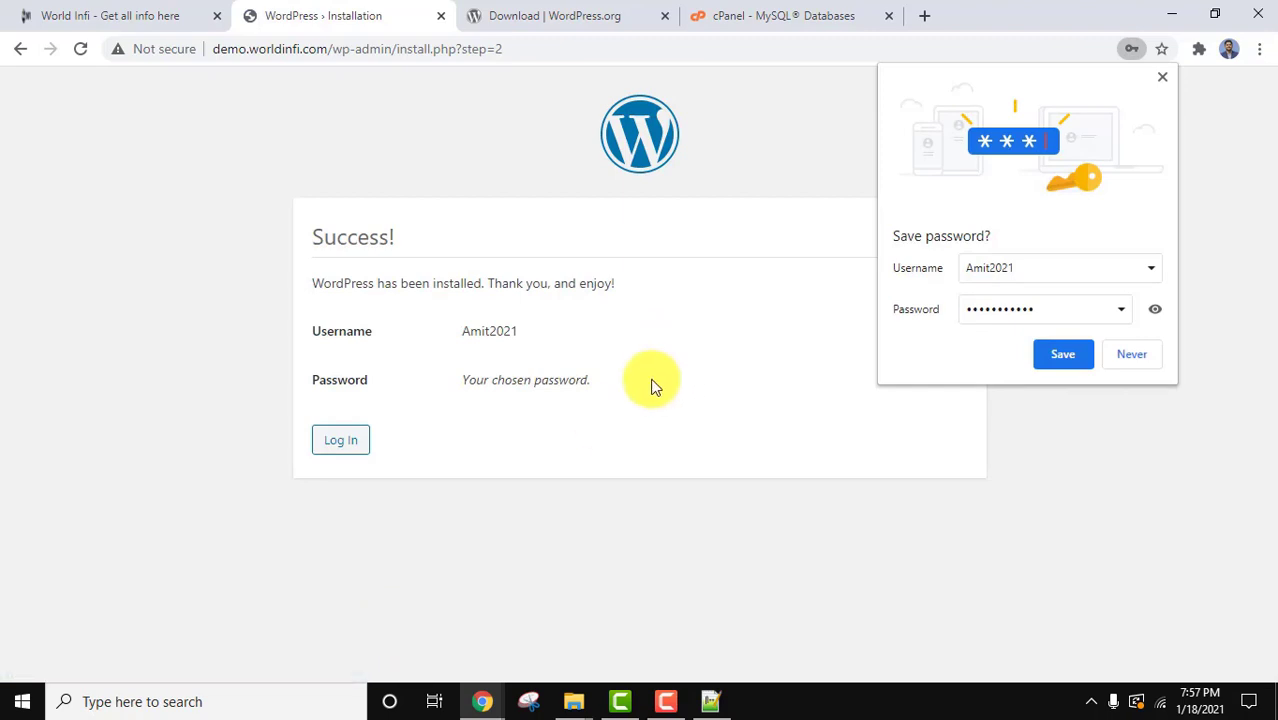
# Step: Choose Never on Chrome's save-password prompt and open a new browser tab
pyautogui.click(1131, 354)
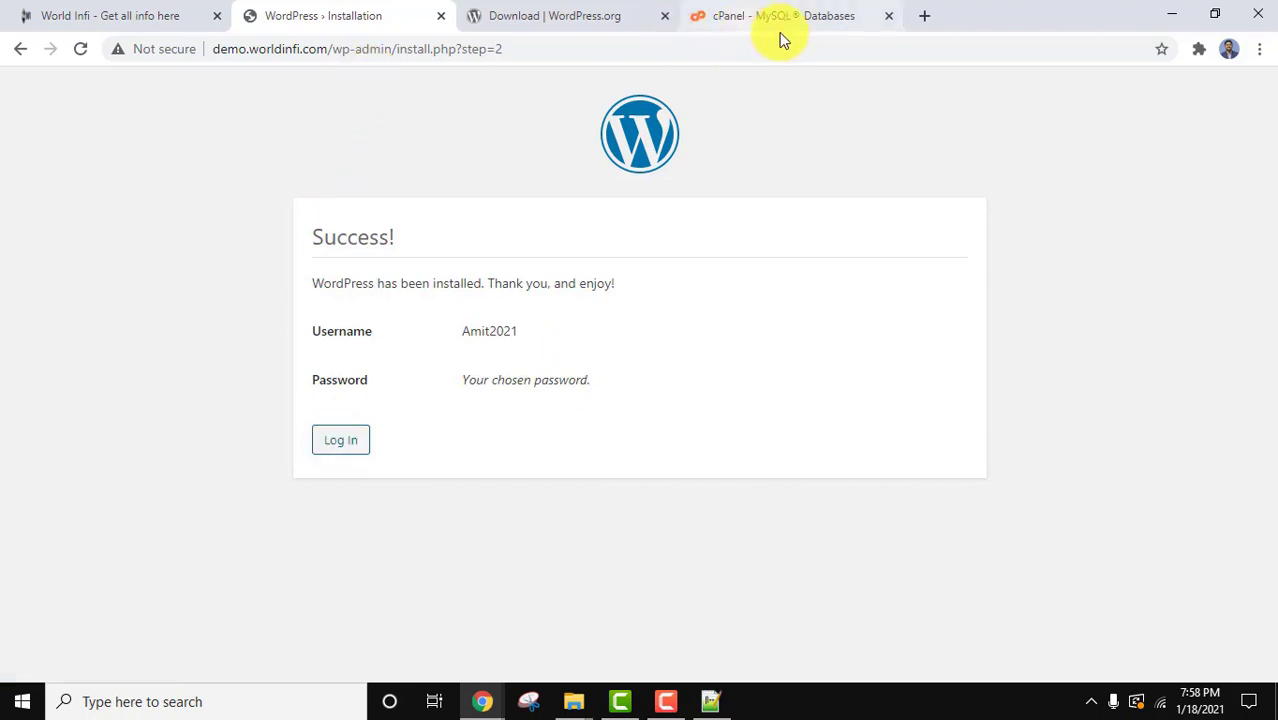
pyautogui.click(922, 22)
# Step: Load demo.worldinfi.com and scroll through the live Demo Website homepage
pyautogui.write('demo.worldinfi.com')
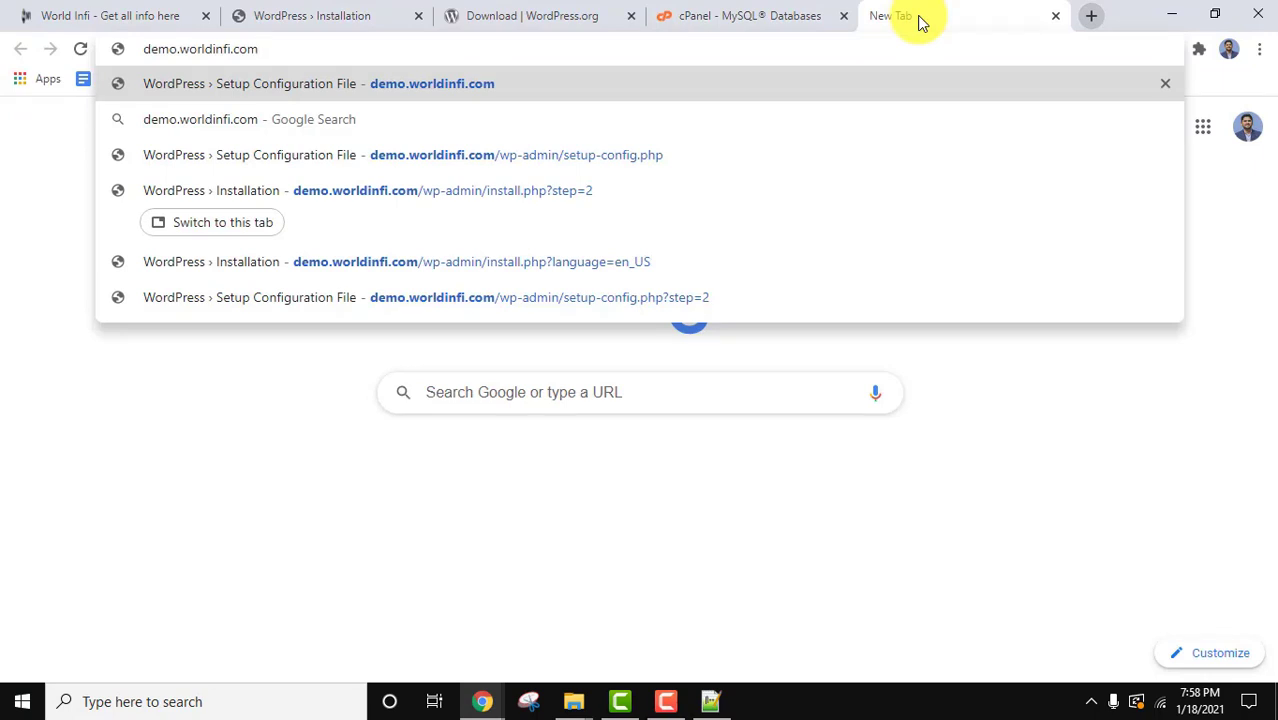
pyautogui.press('Return')
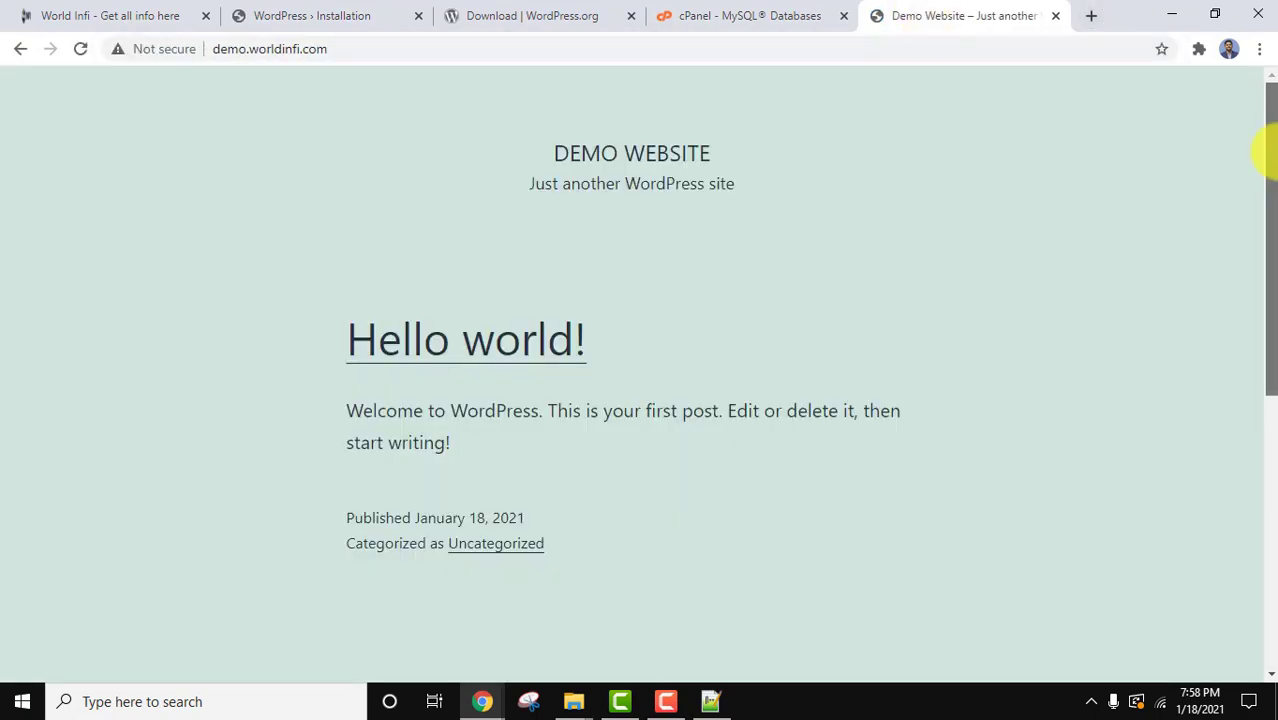
pyautogui.moveTo(1262, 86); pyautogui.dragTo(1260, 508)
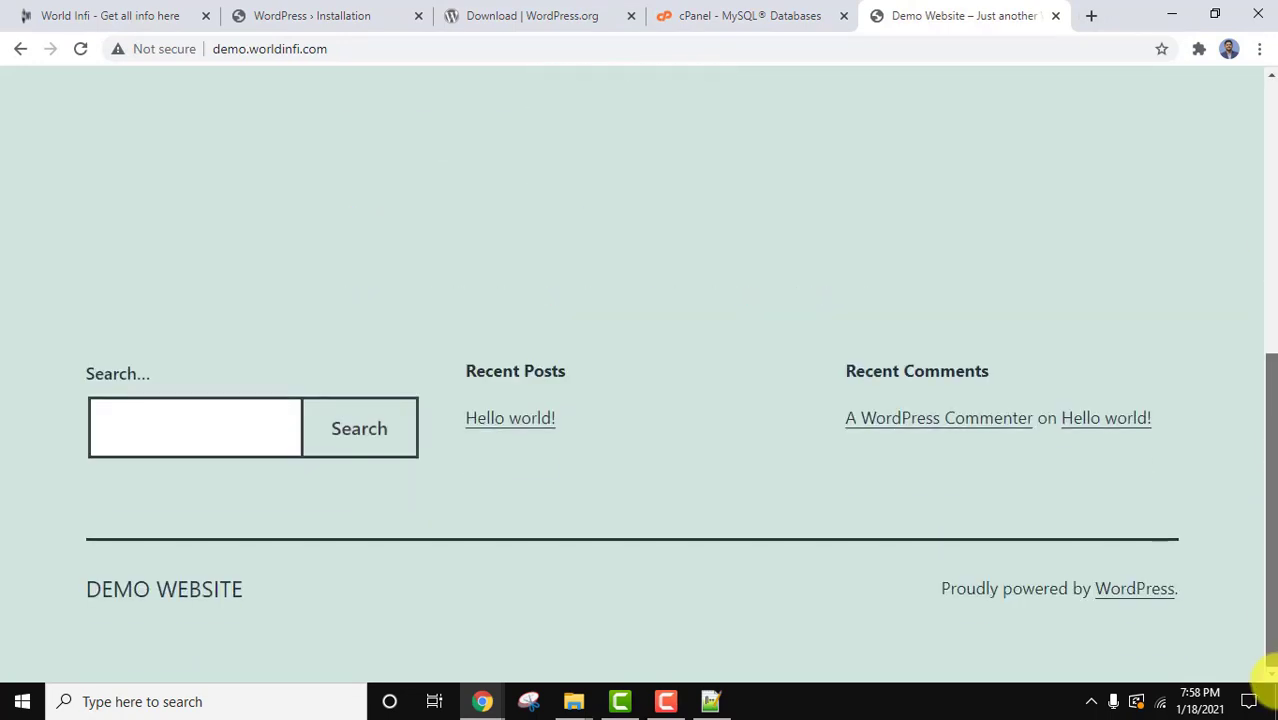
pyautogui.moveTo(1264, 605); pyautogui.dragTo(1270, 145)
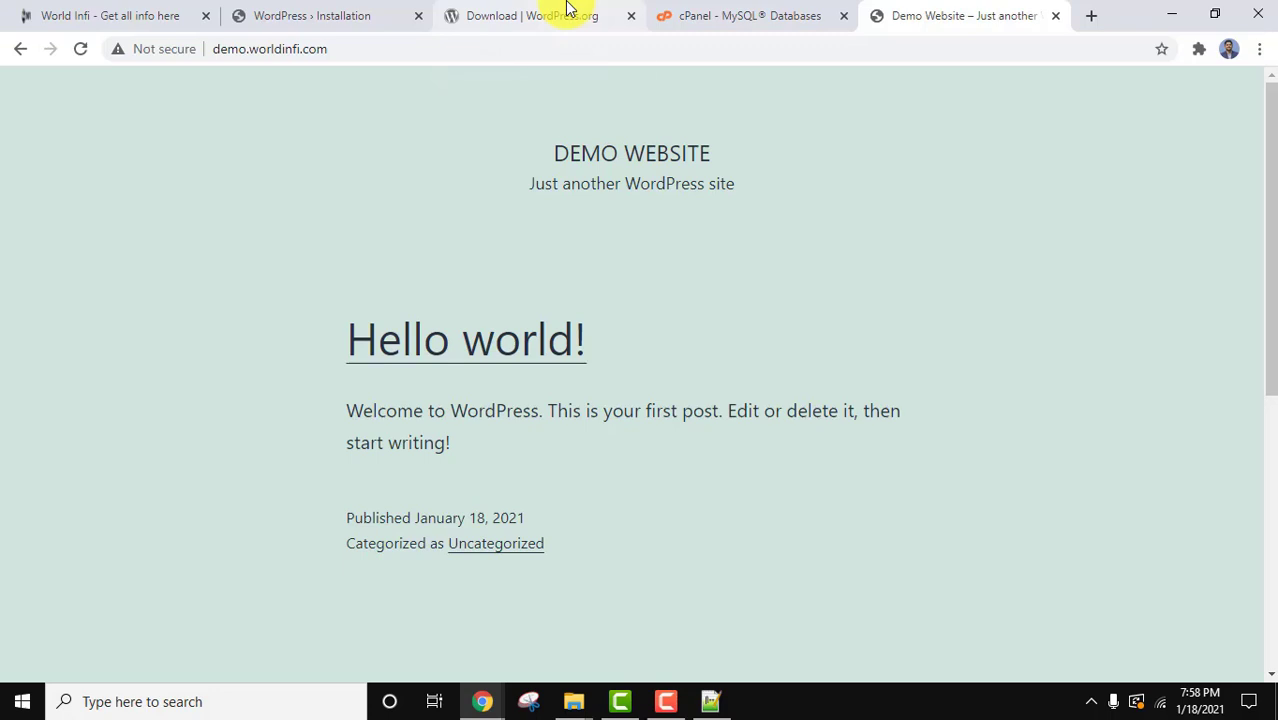
# Step: Append /wp-login to the site address, then return to the installation Success tab
pyautogui.click(590, 59)
pyautogui.click(590, 59)
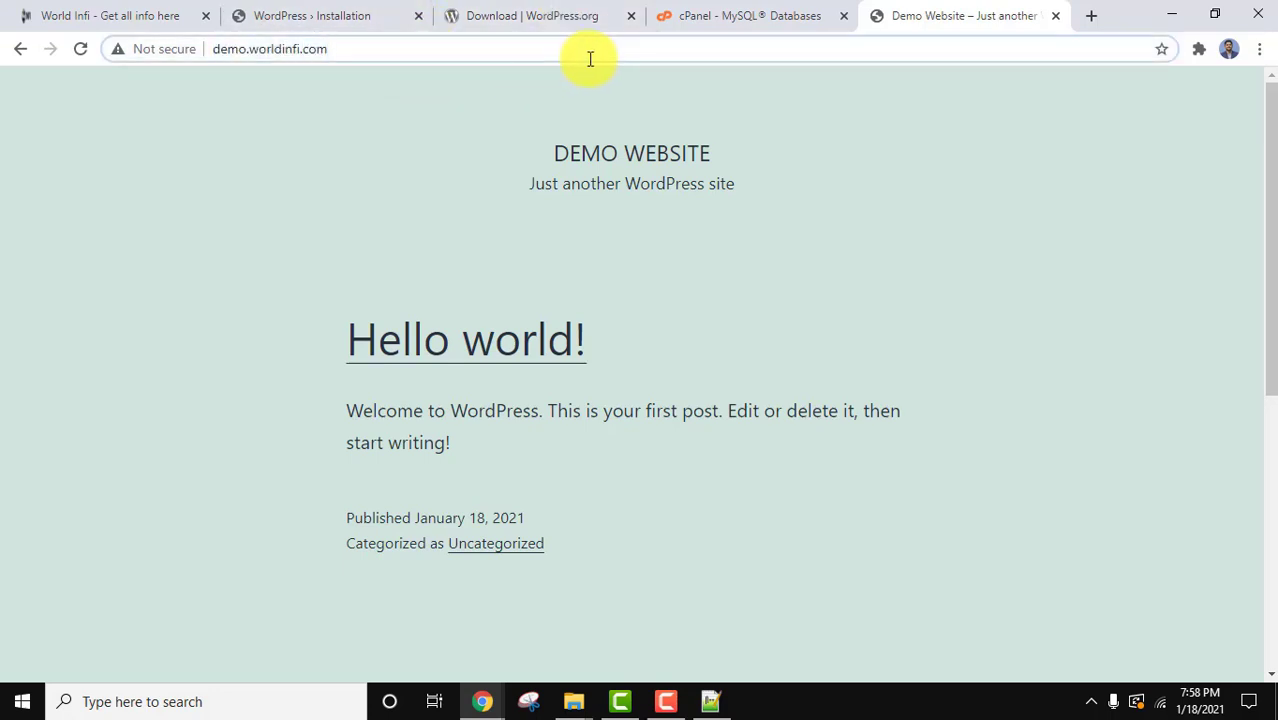
pyautogui.write('/wp-')
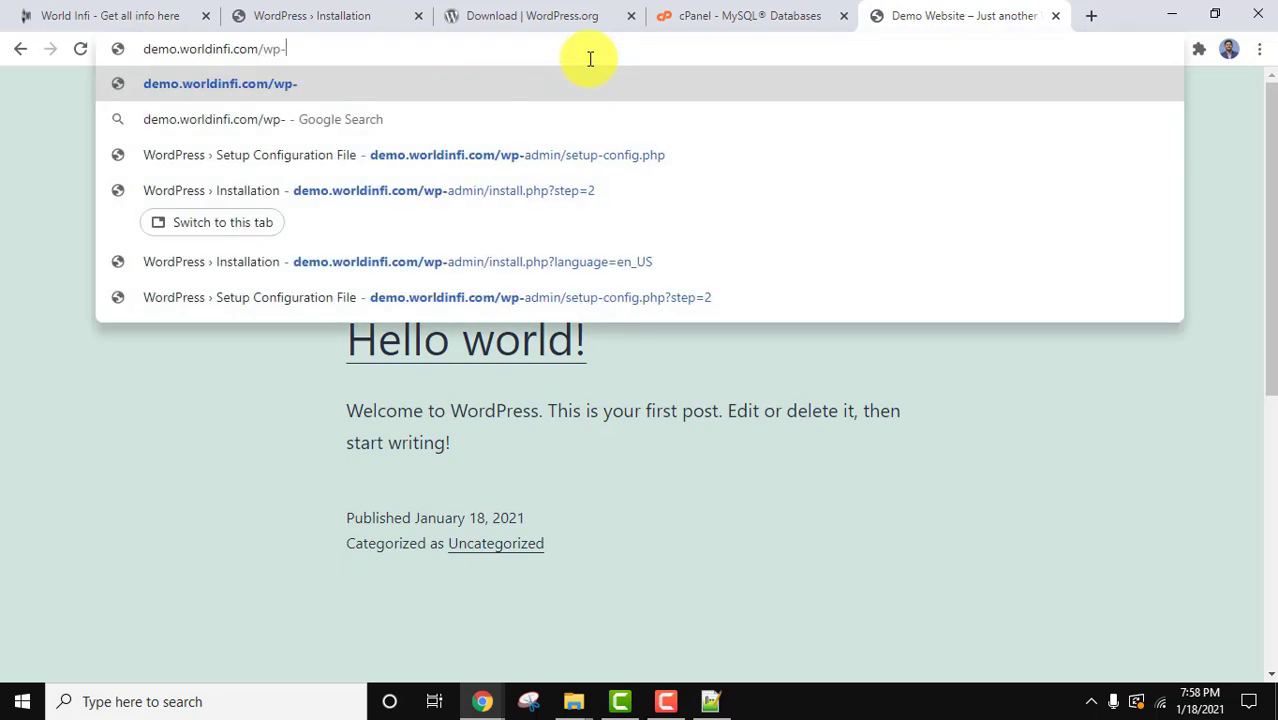
pyautogui.write('ad')
pyautogui.press('BackSpace')
pyautogui.press('BackSpace')
pyautogui.write('login')
pyautogui.click(562, 12)
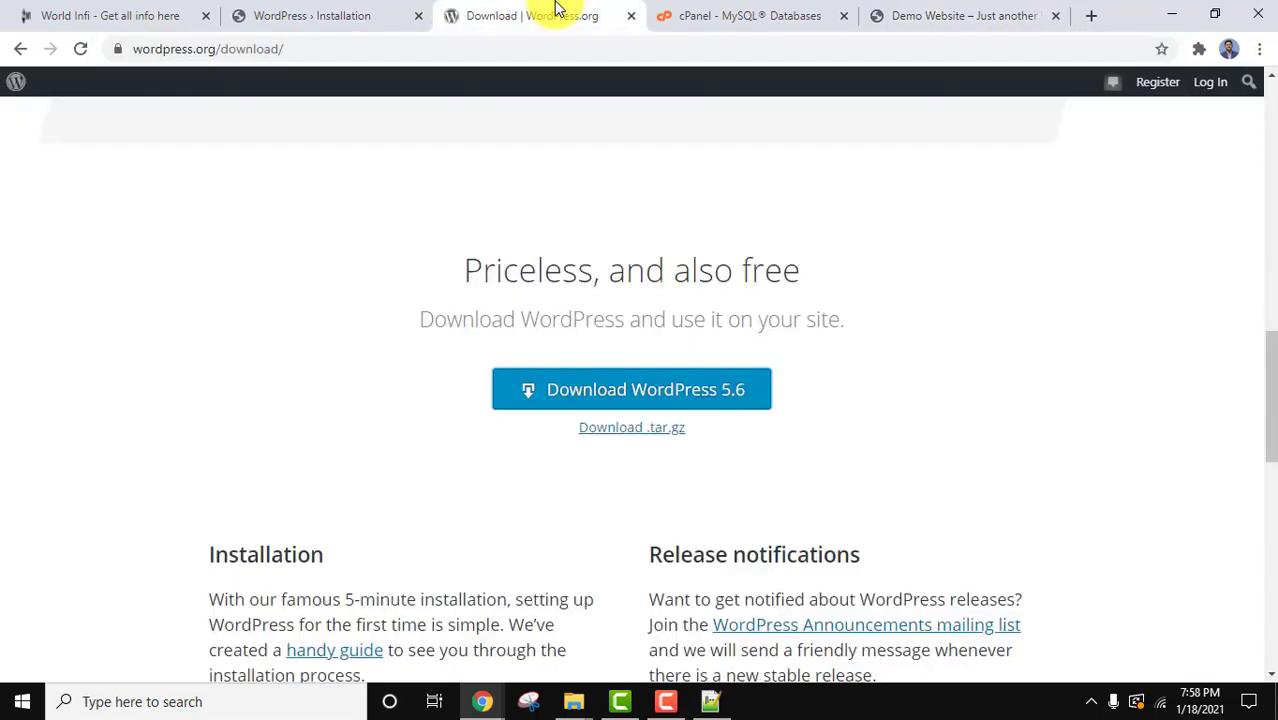
pyautogui.click(362, 9)
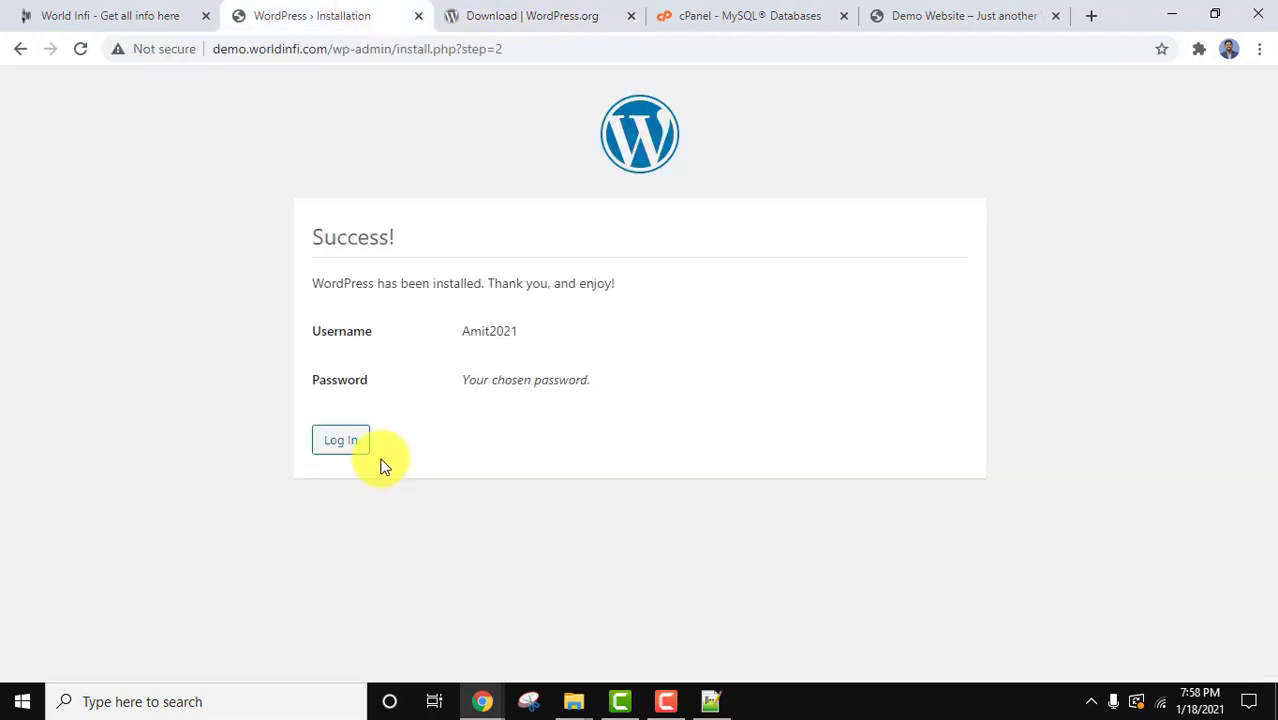
# Step: Open the WordPress login page and paste in the admin username copied from the credentials notes
pyautogui.click(347, 449)
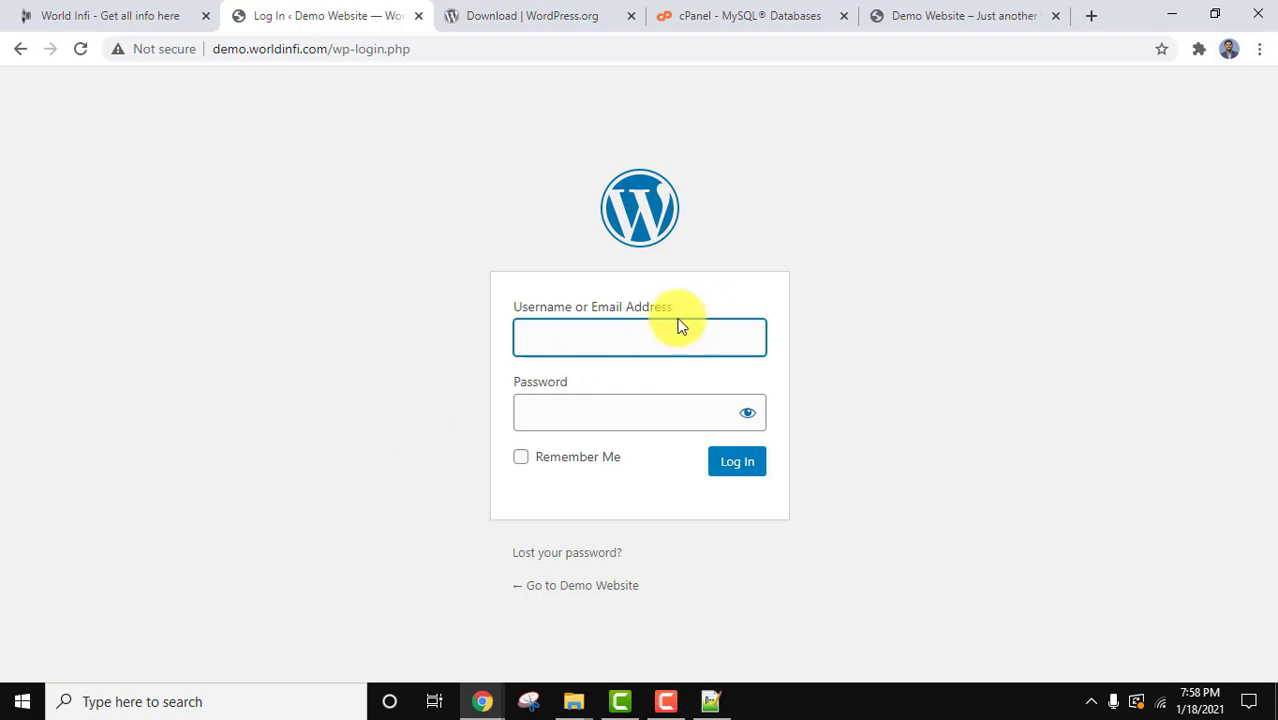
pyautogui.click(712, 702)
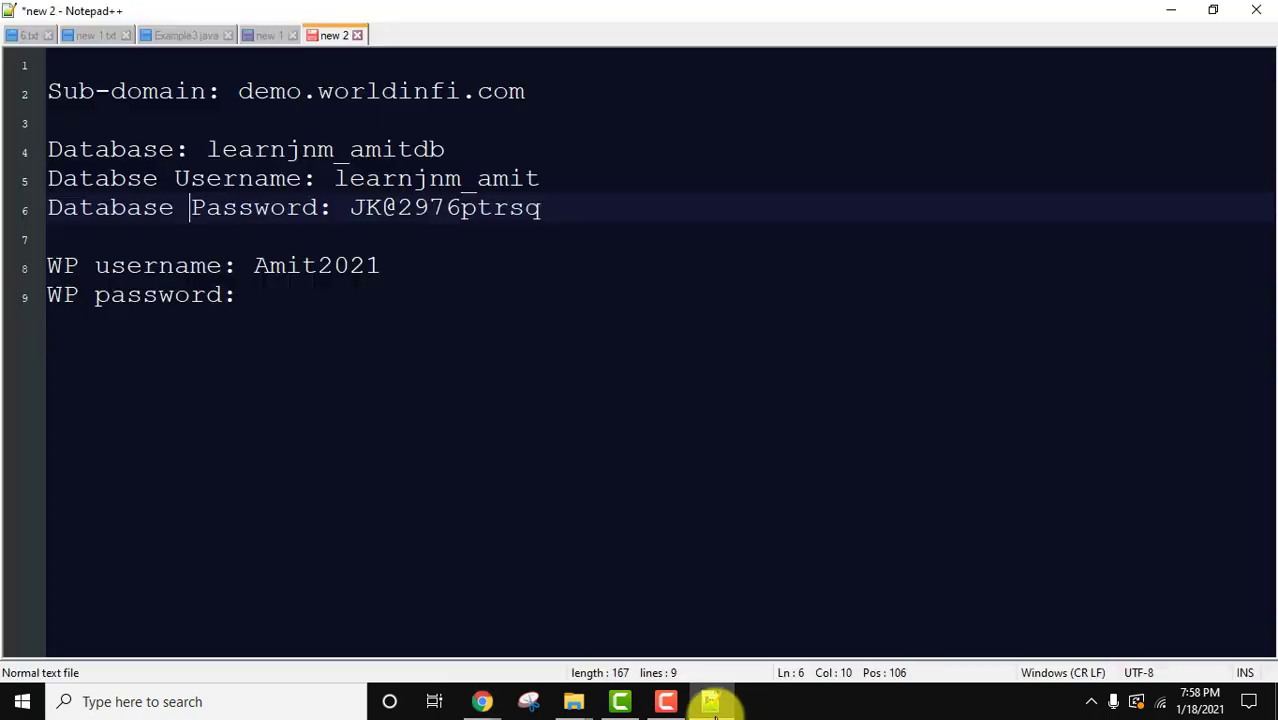
pyautogui.moveTo(254, 266); pyautogui.dragTo(384, 268)
pyautogui.hotkey('ctrl', 'c')
pyautogui.click(265, 292)
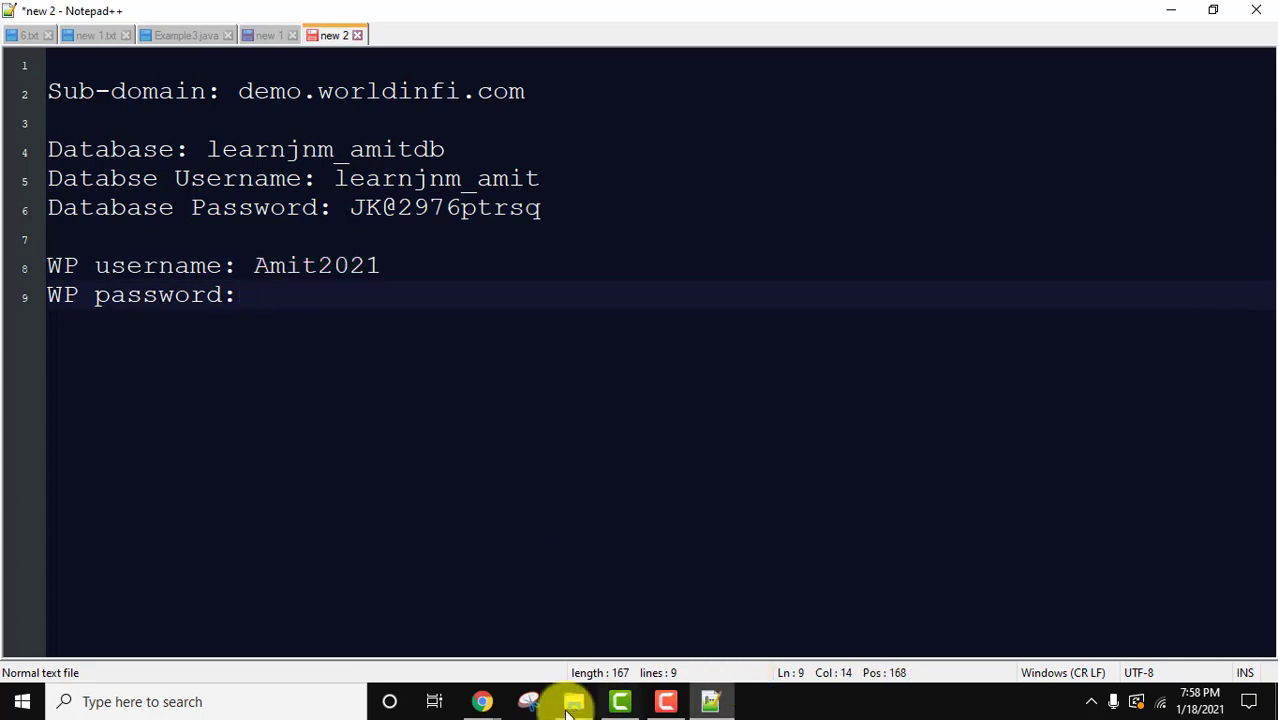
pyautogui.click(485, 703)
pyautogui.click(415, 625)
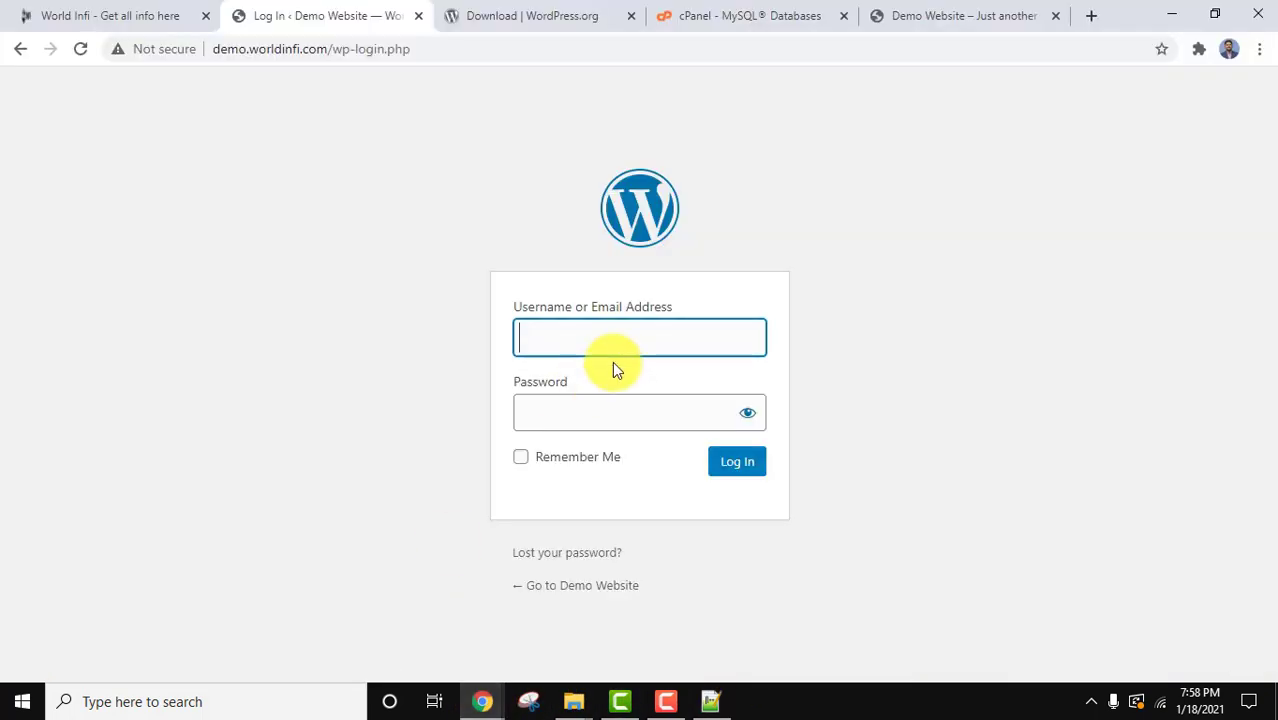
pyautogui.hotkey('ctrl', 'v')
# Step: Enter the admin password, tick Remember Me, and submit the login form
pyautogui.click(574, 403)
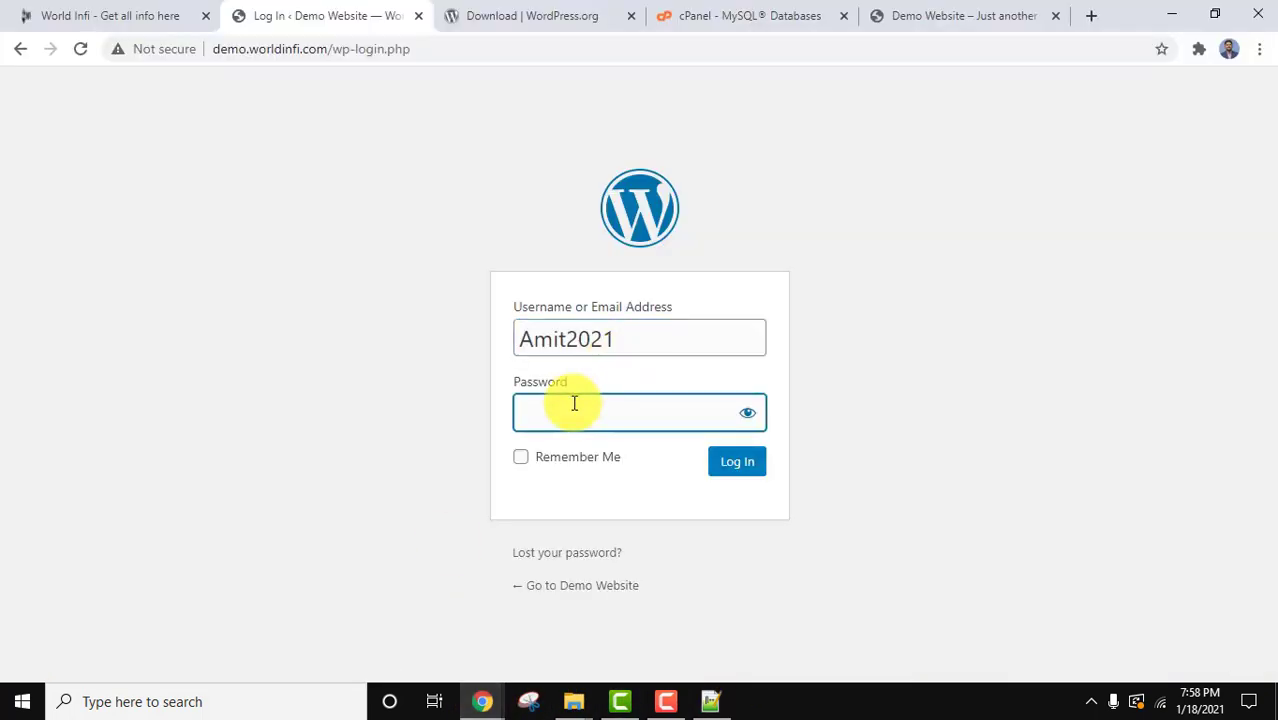
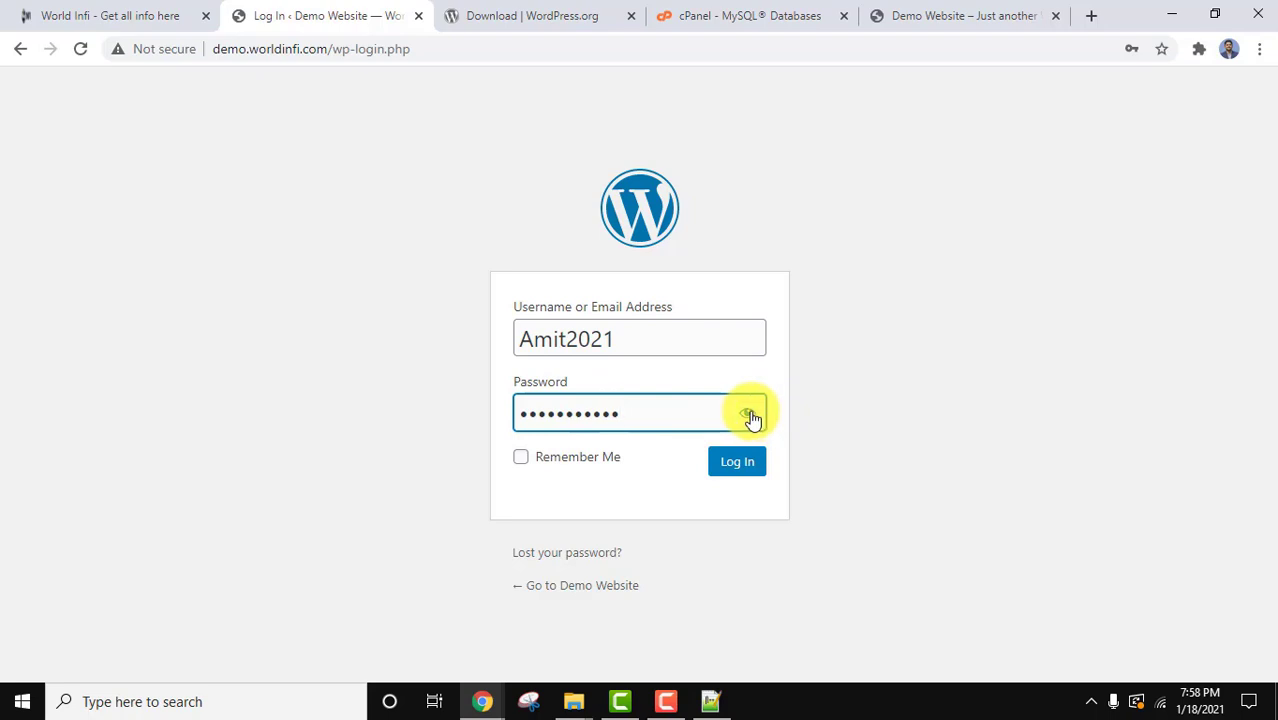
pyautogui.click(522, 454)
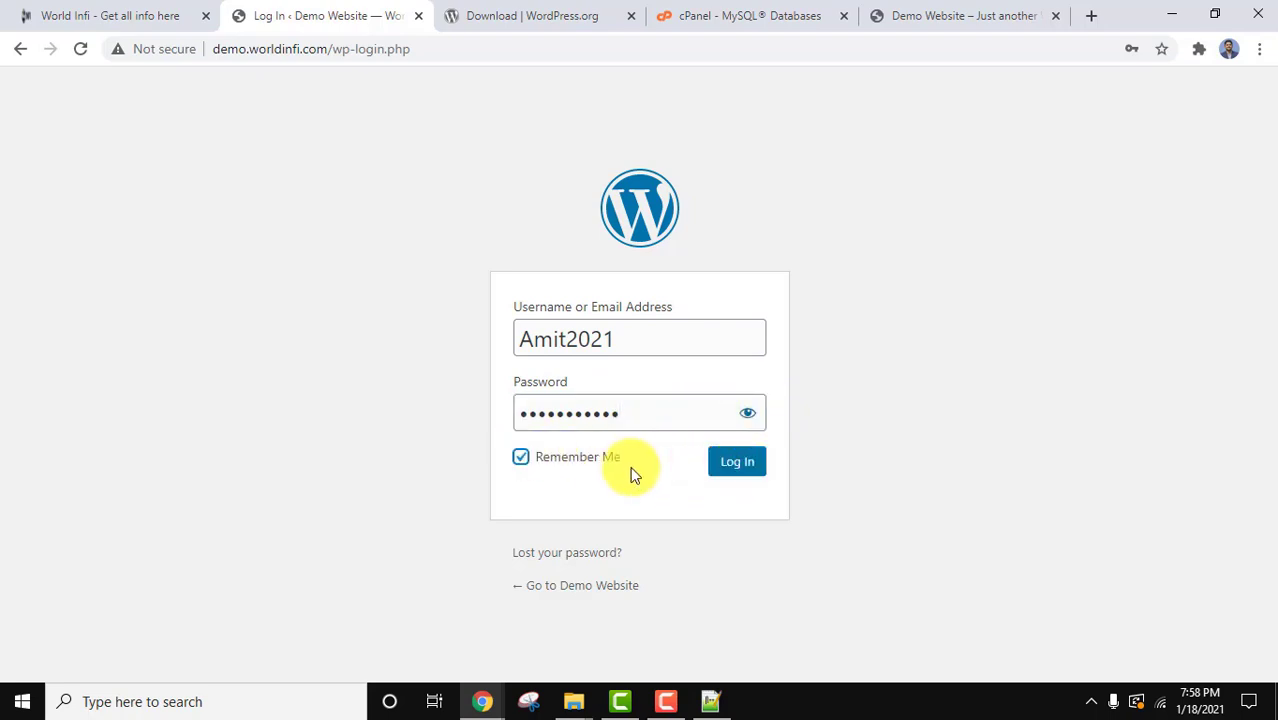
pyautogui.click(740, 465)
pyautogui.click(737, 462)
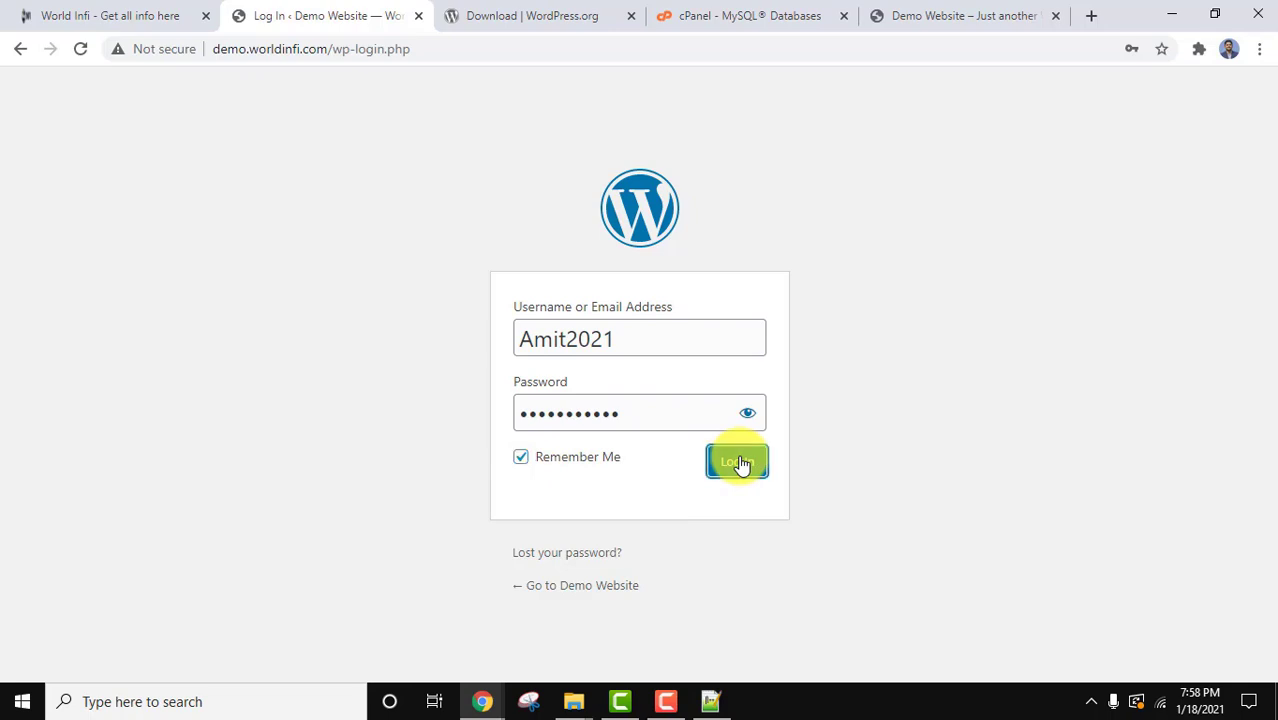